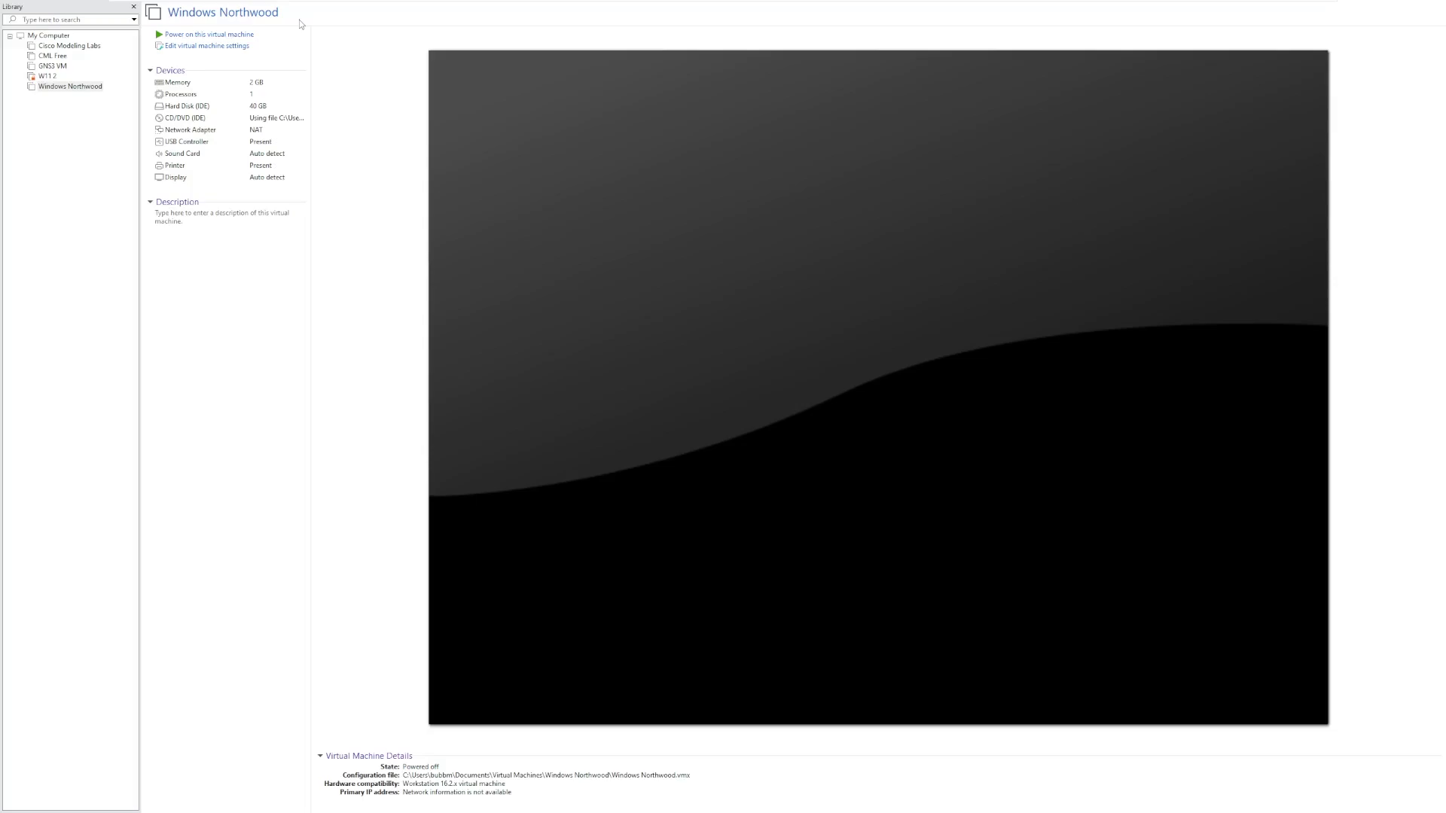
Step: Power on the Windows Northwood virtual machine from the VMware Workstation library
left_click(274, 37)
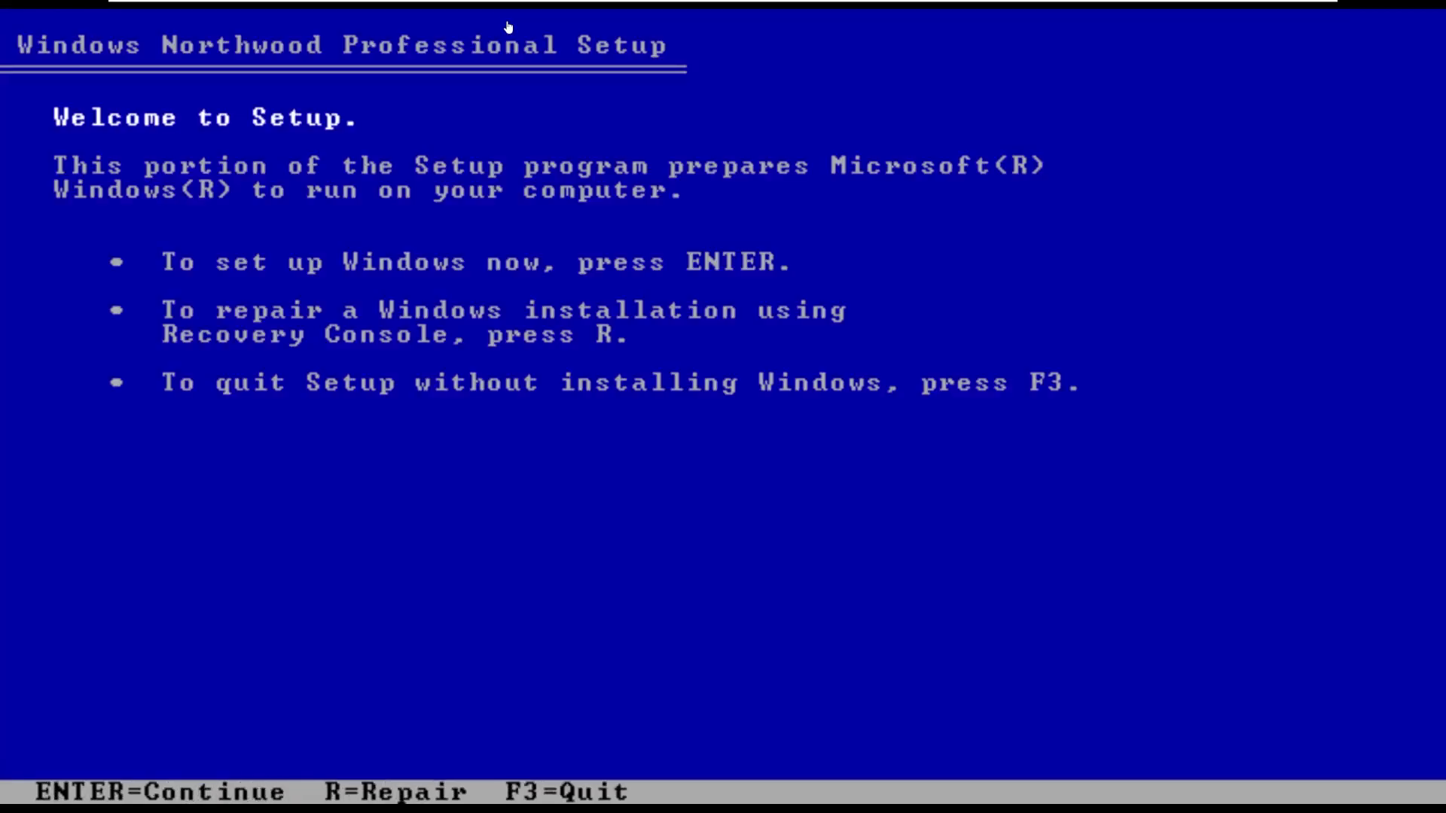
Step: Accept the licence with F8 and install onto the unpartitioned disk, formatted as NTFS
left_click(509, 28)
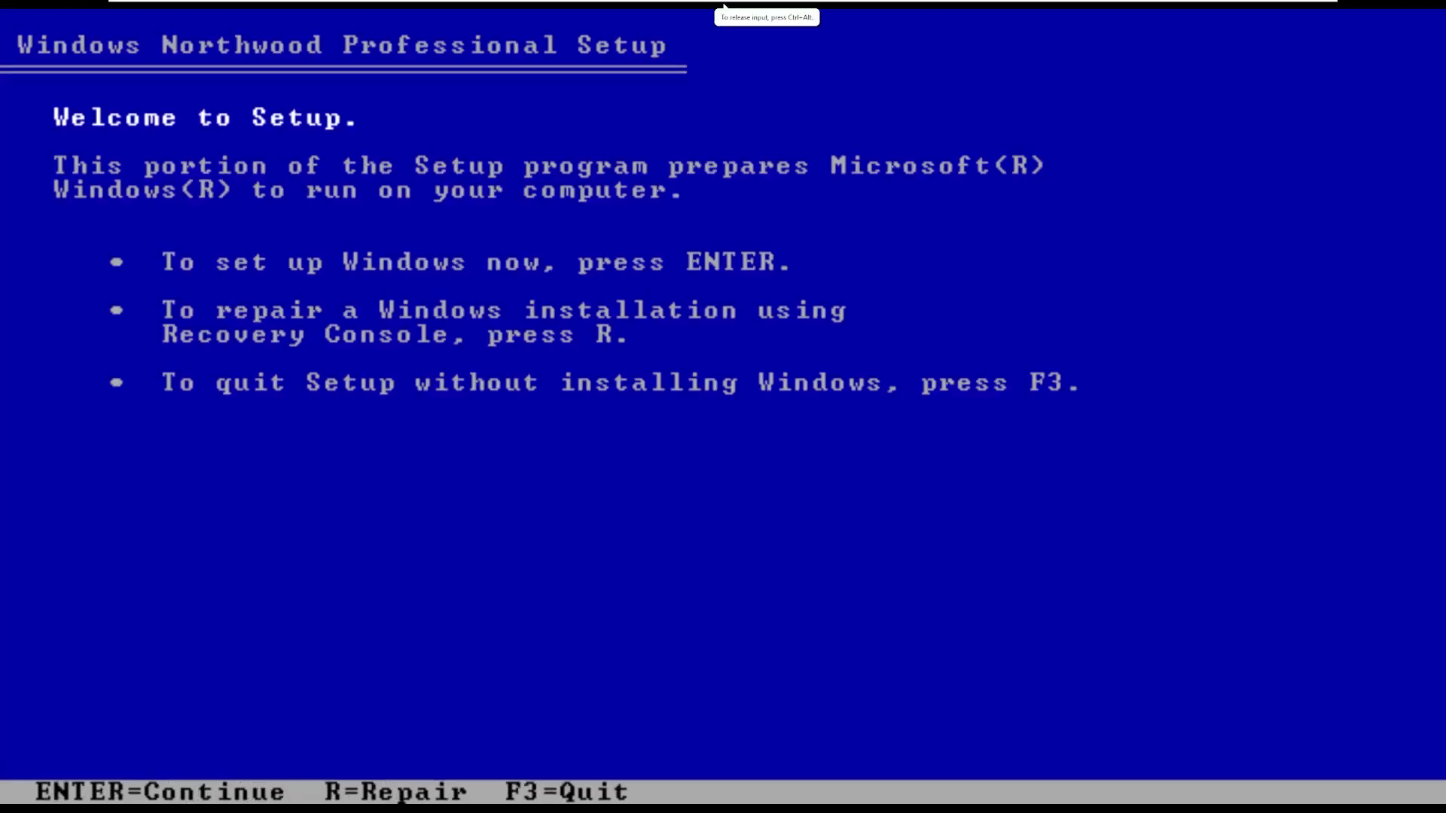
key("Return")
key("F8")
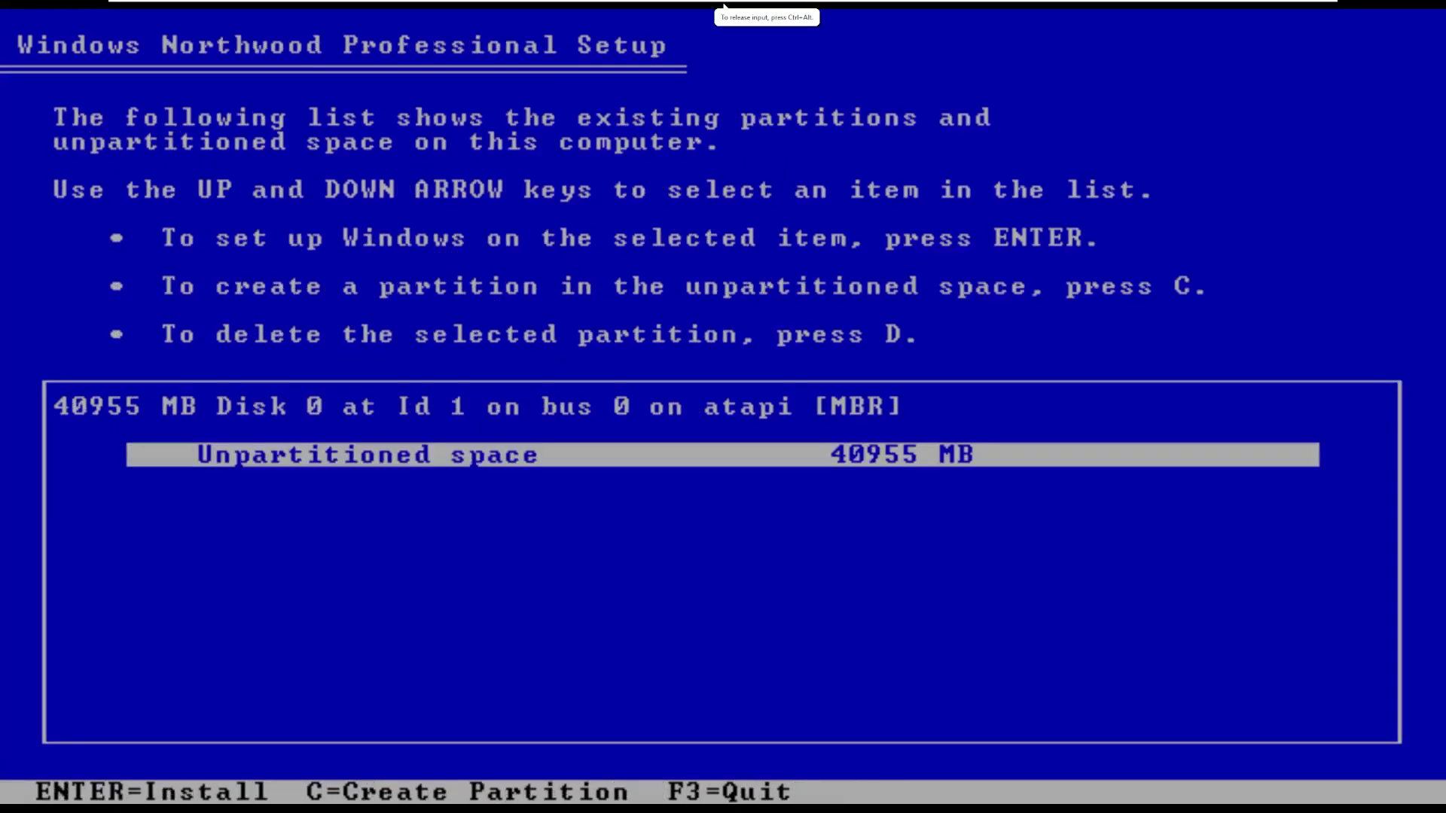
key("Return")
key("Down")
key("Return")
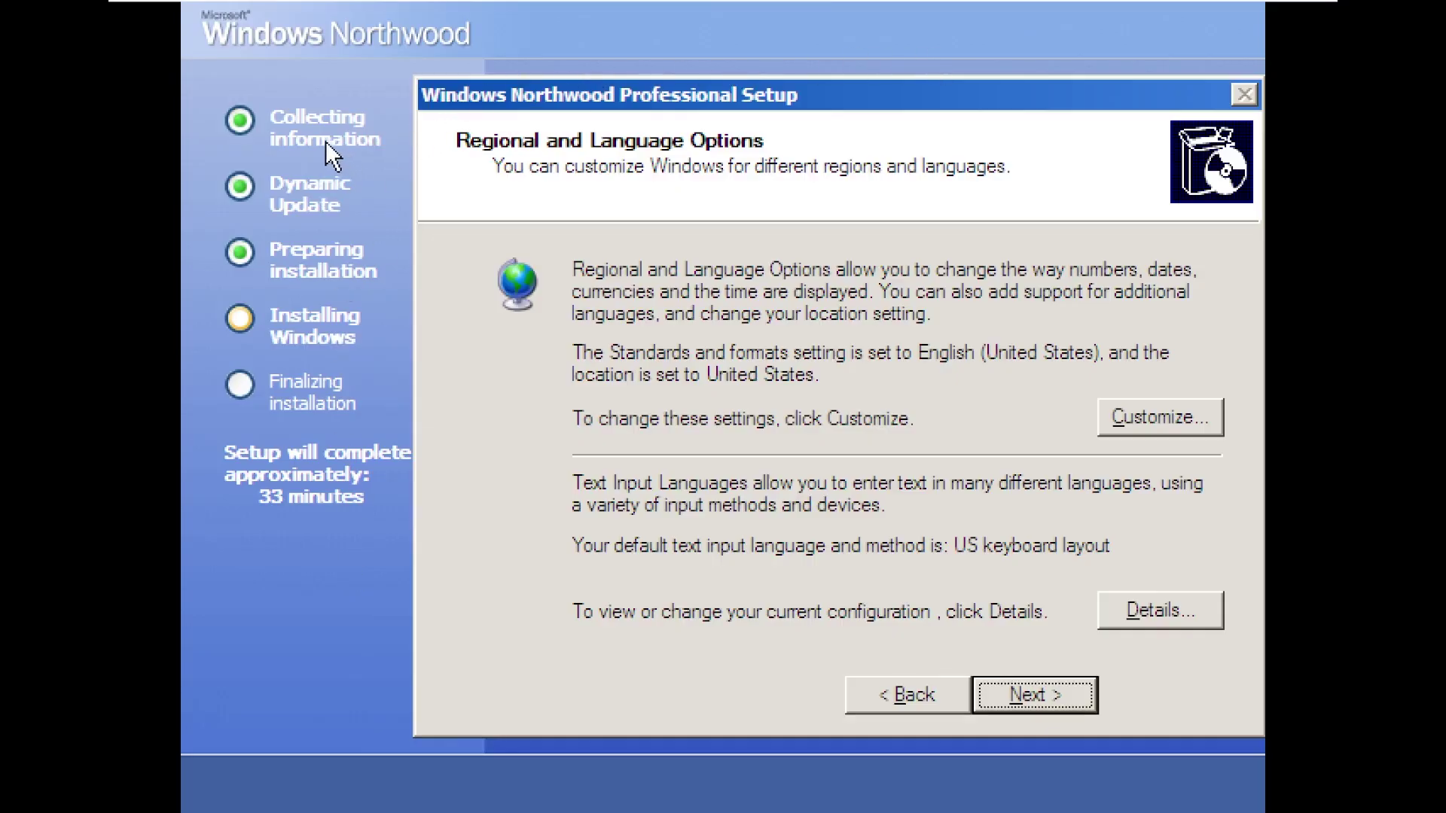
Step: Keep the regional defaults, enter owner name 'Windows' and fill in the product key
left_click(1016, 696)
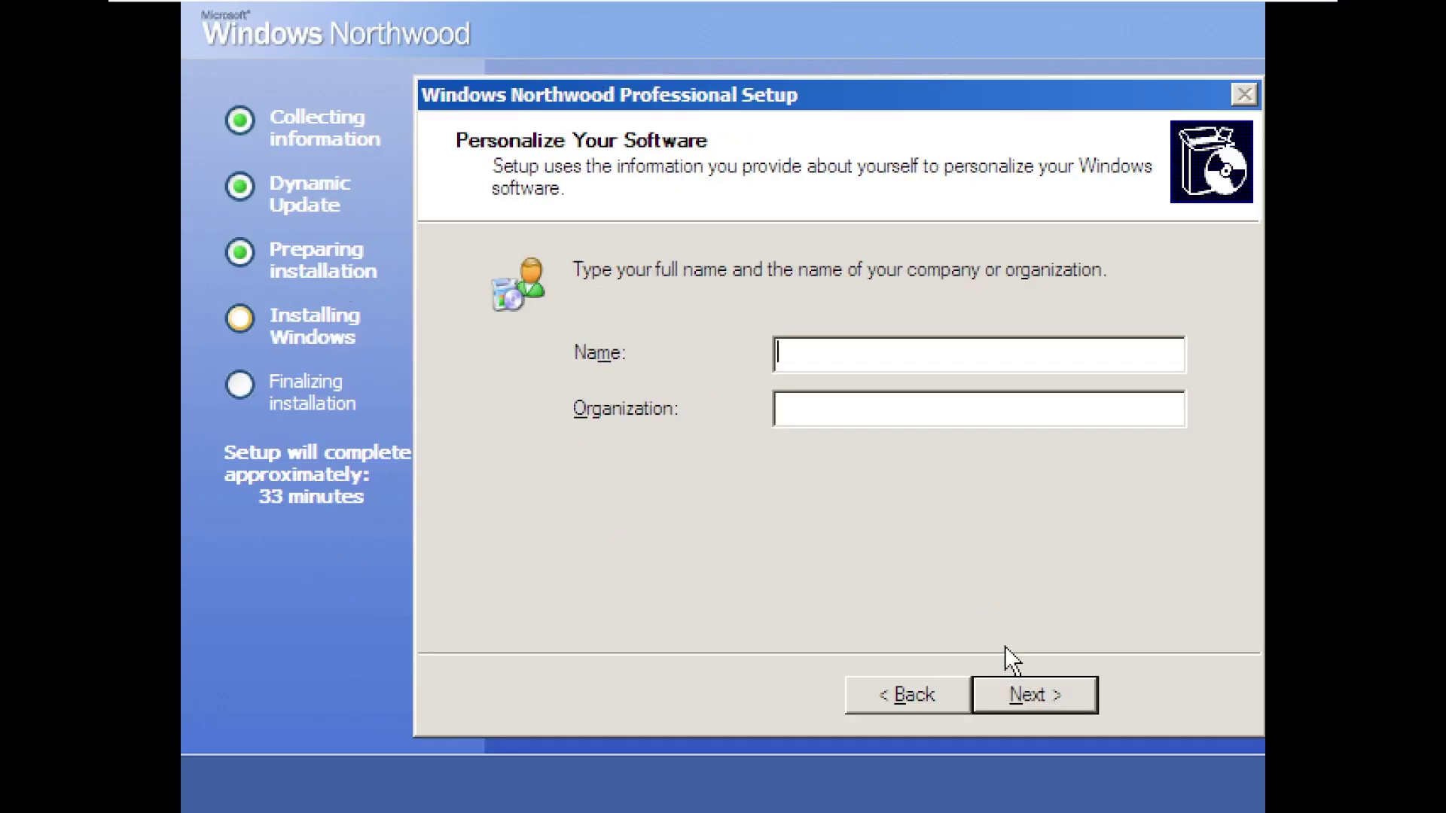
type("Windows")
left_click(1044, 689)
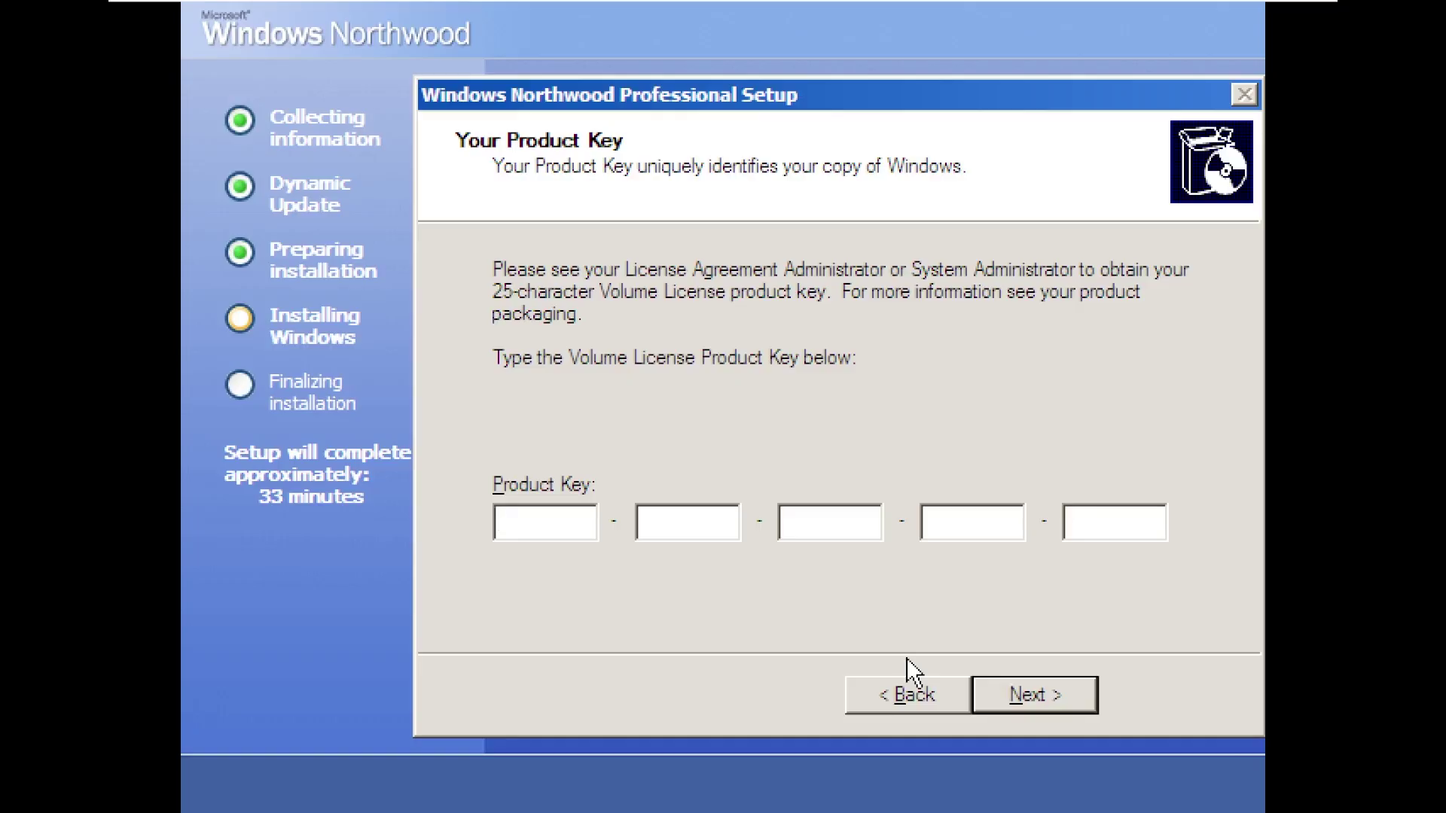
type("M")
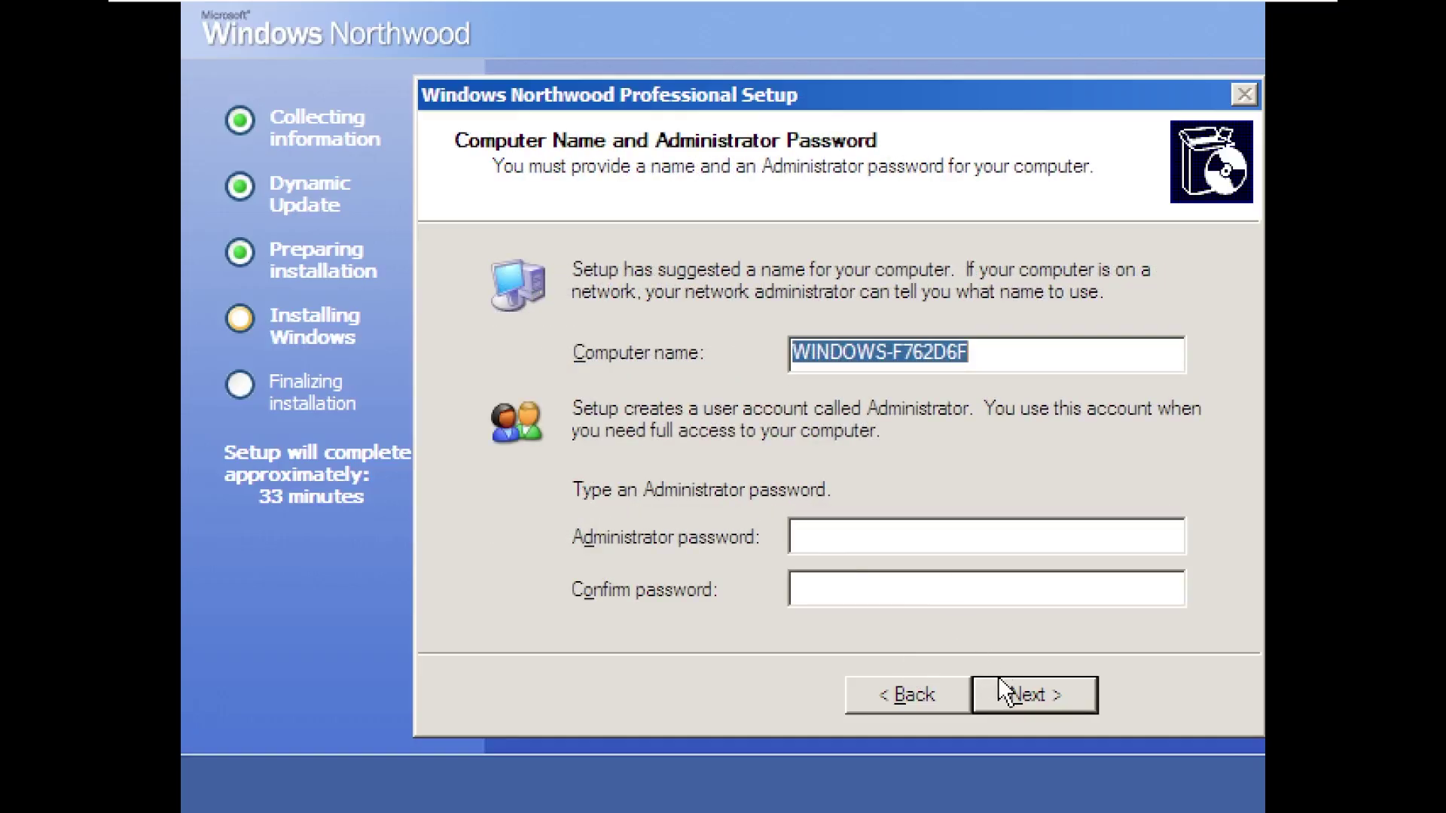
left_click(1038, 695)
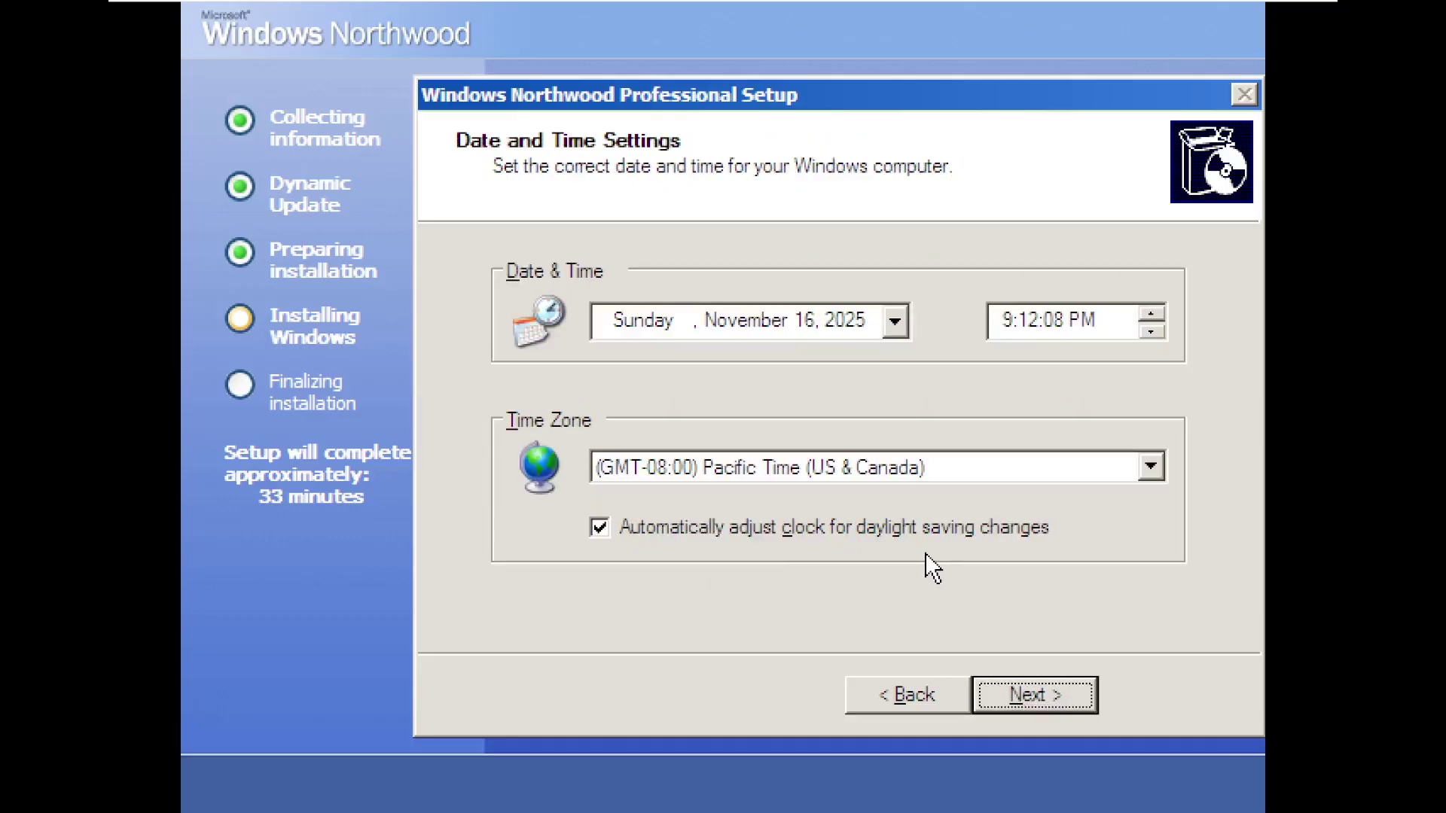
Step: Accept the default computer name, date/time, typical network and workgroup settings
left_click(1037, 689)
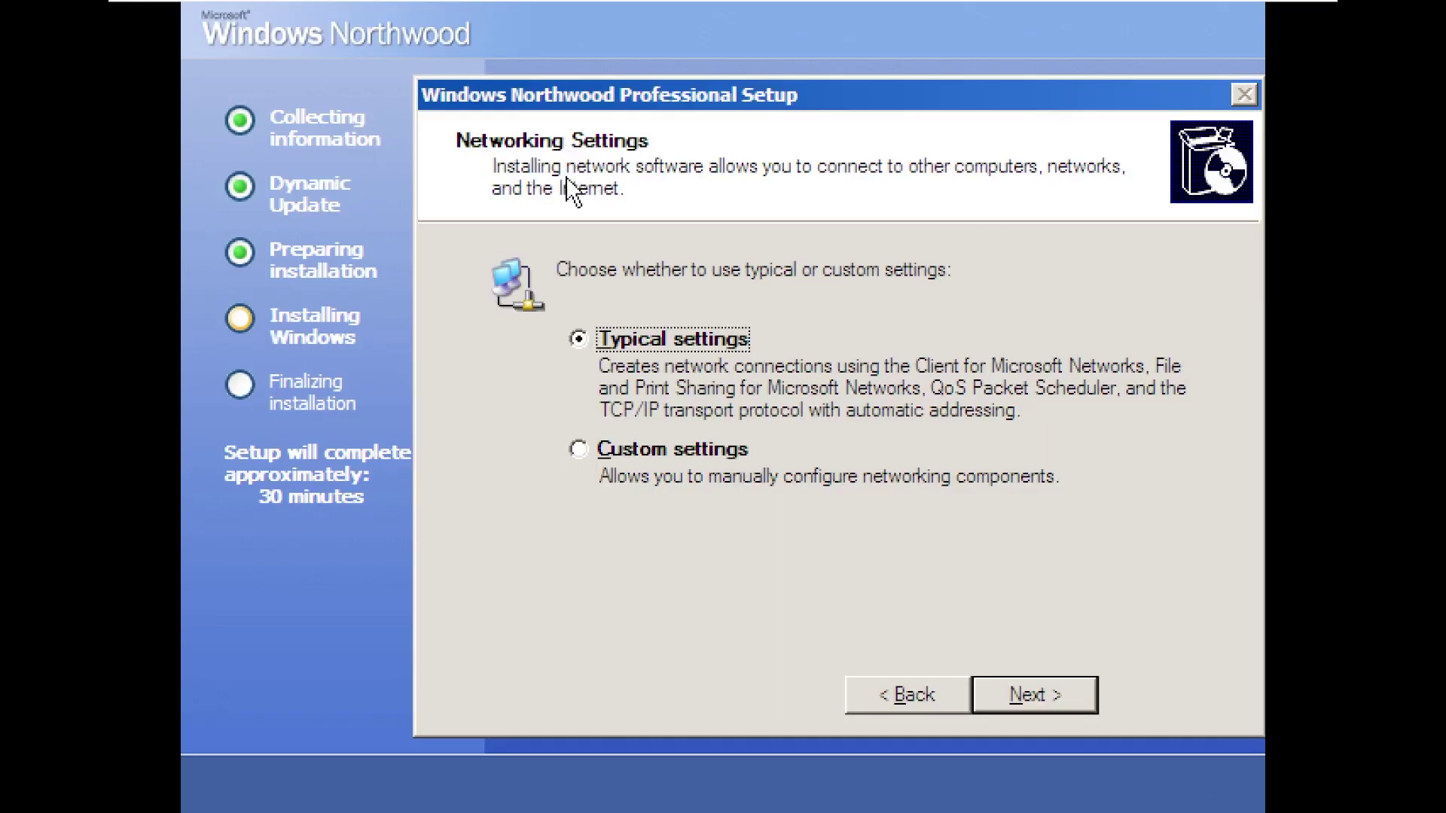
left_click(1051, 691)
left_click(1047, 692)
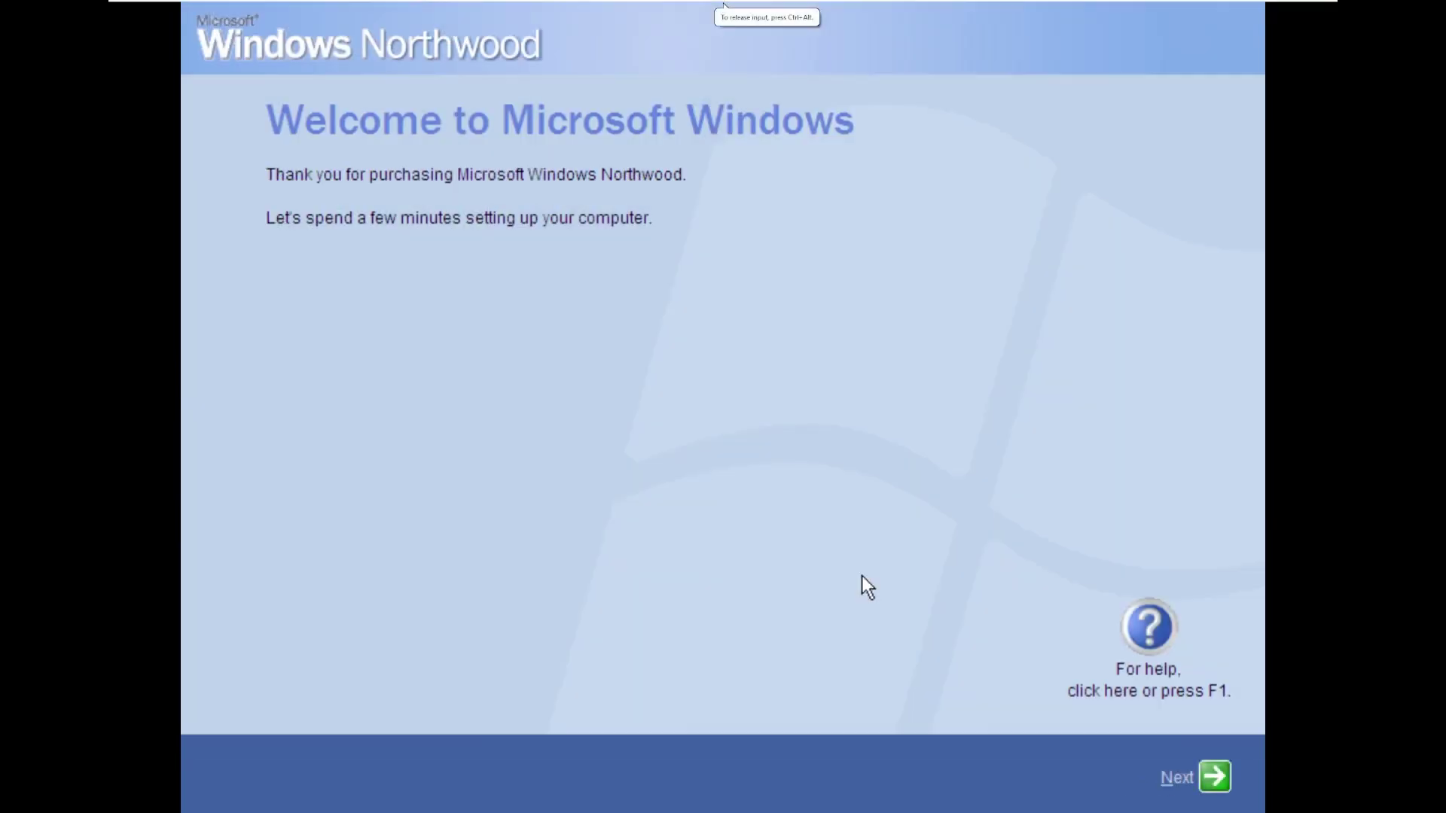
Step: Turn Automatic Updates off, skip registration and create the user account 'Window'
left_click(1213, 777)
left_click(396, 431)
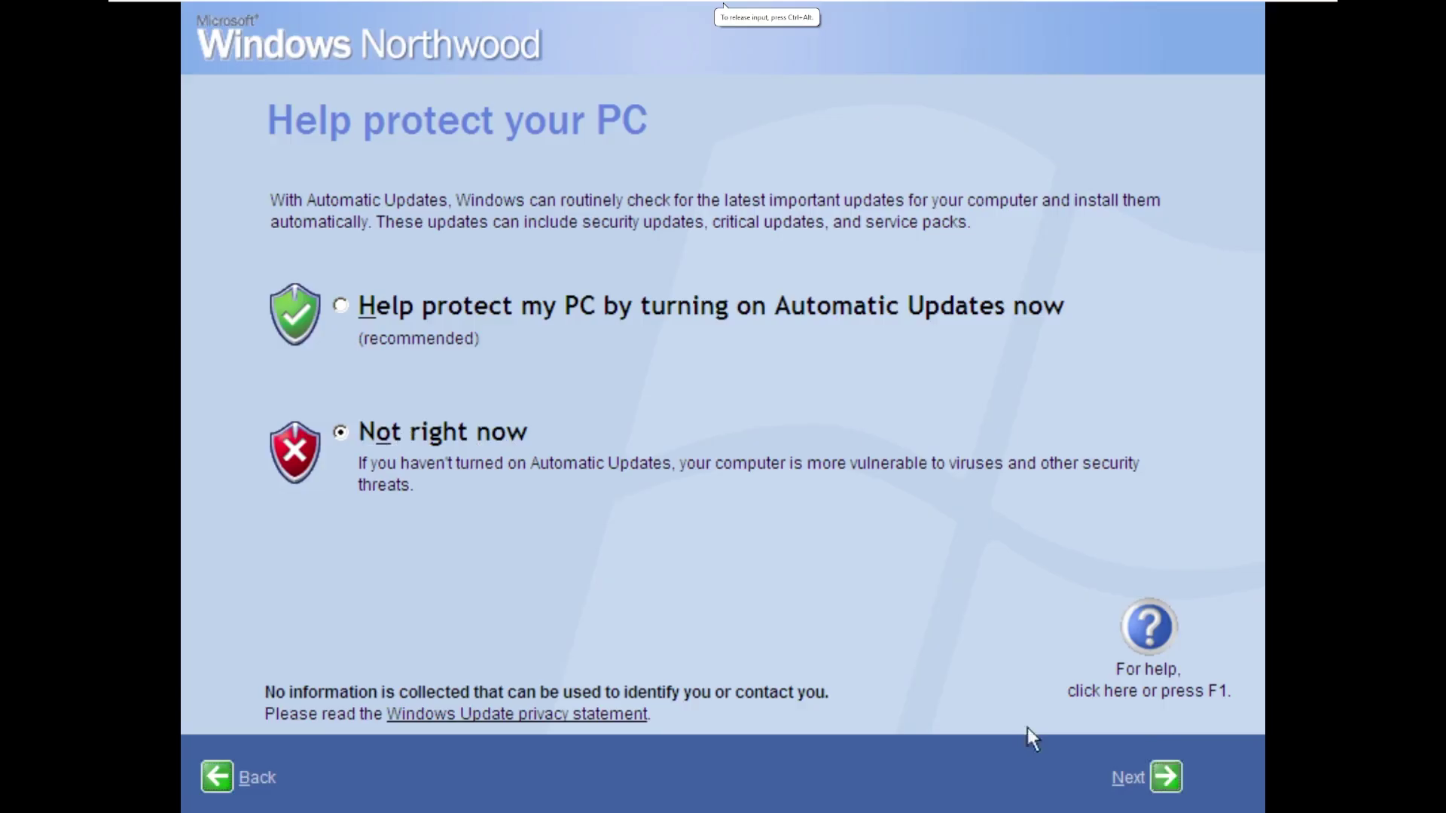
left_click(1165, 777)
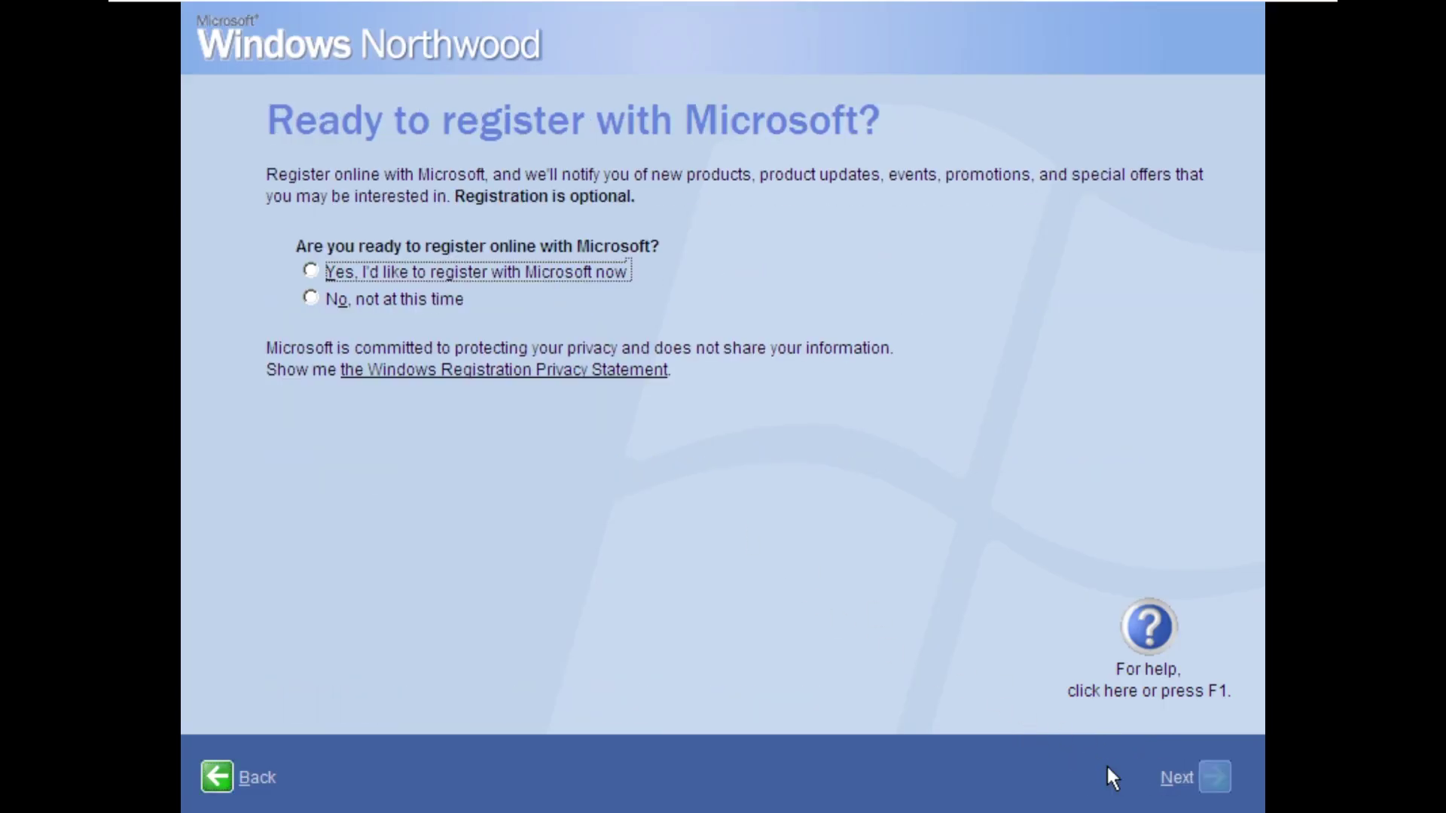
left_click(413, 299)
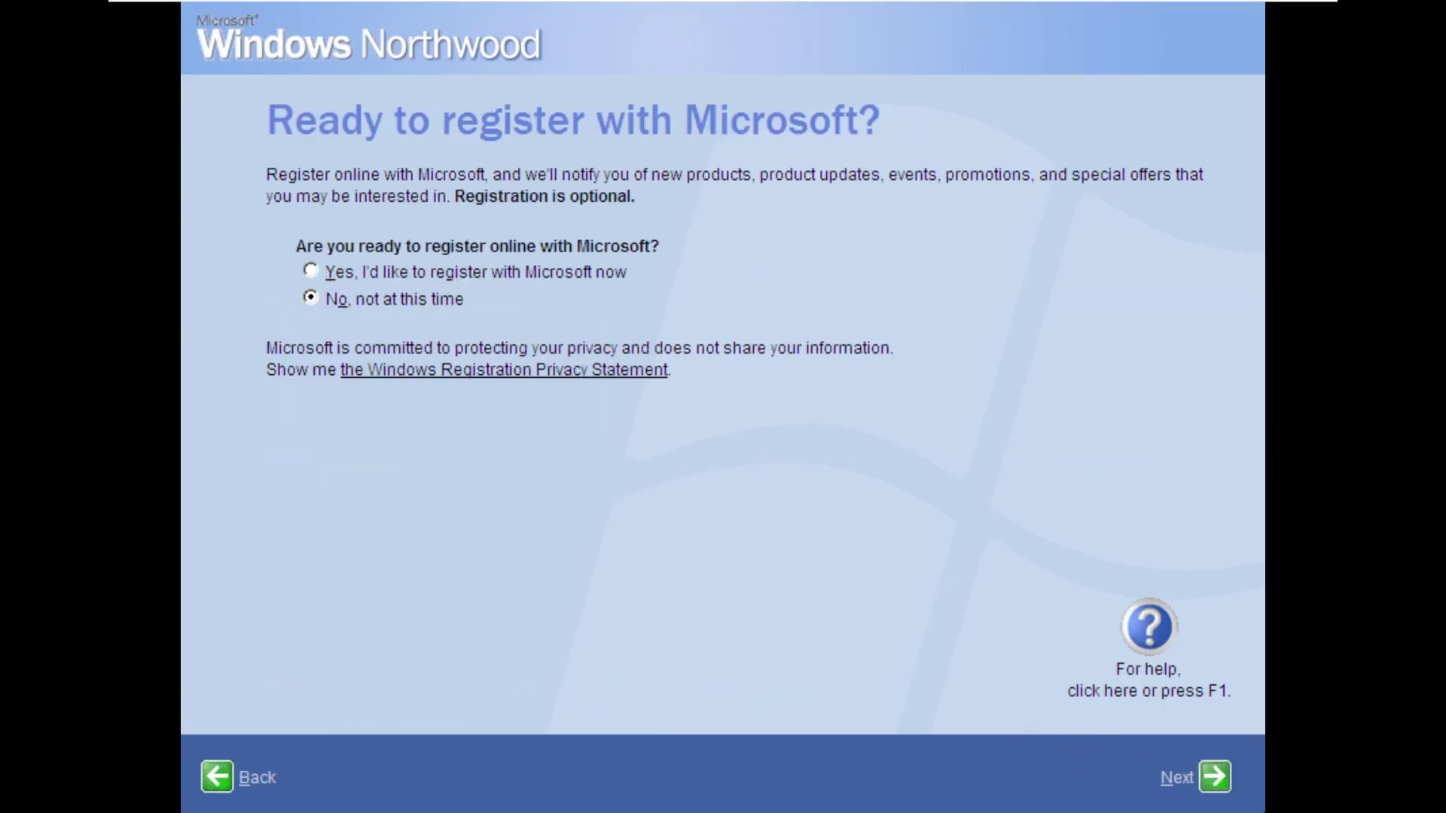
left_click(1221, 777)
type("Window")
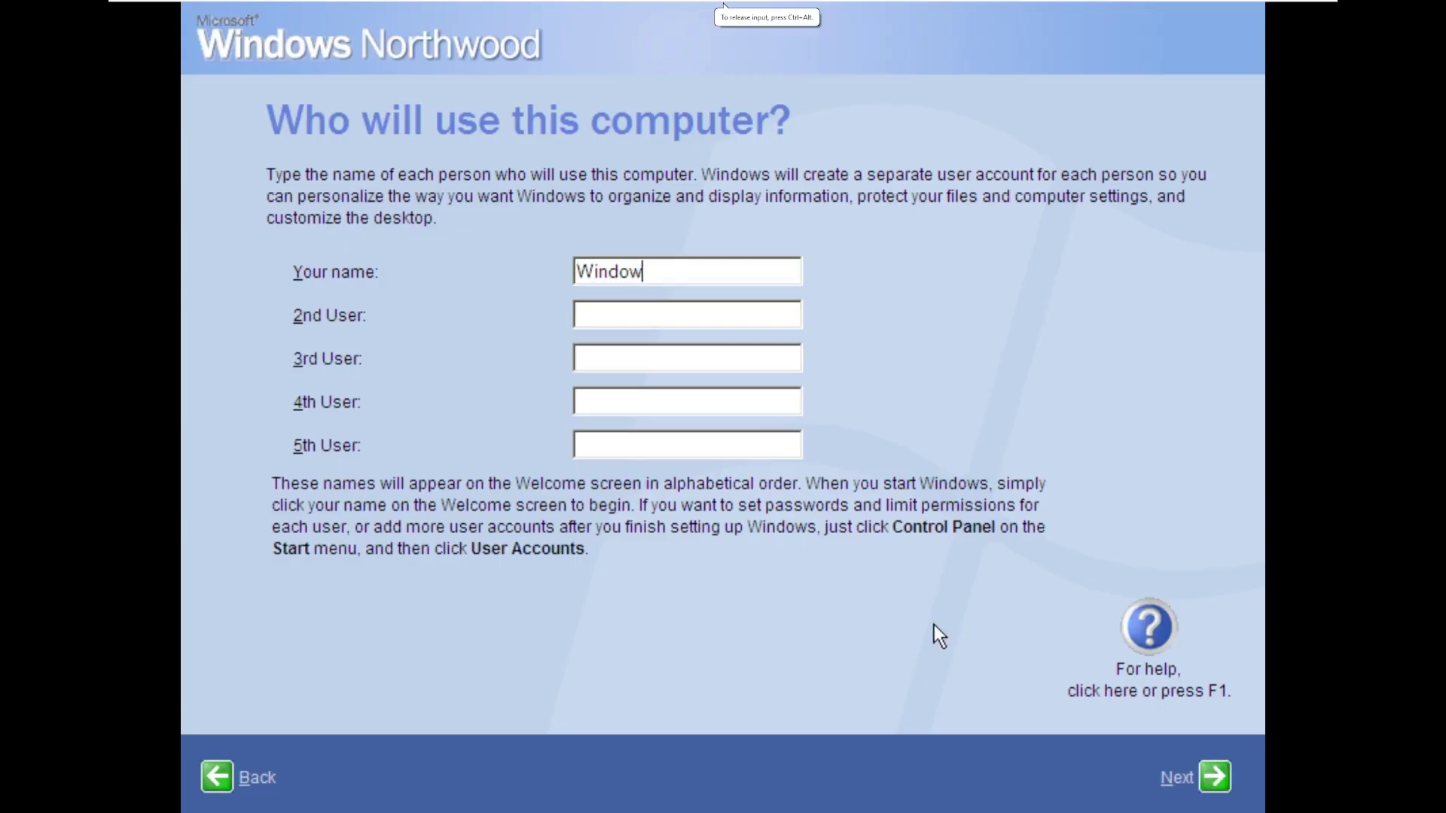
key("Return")
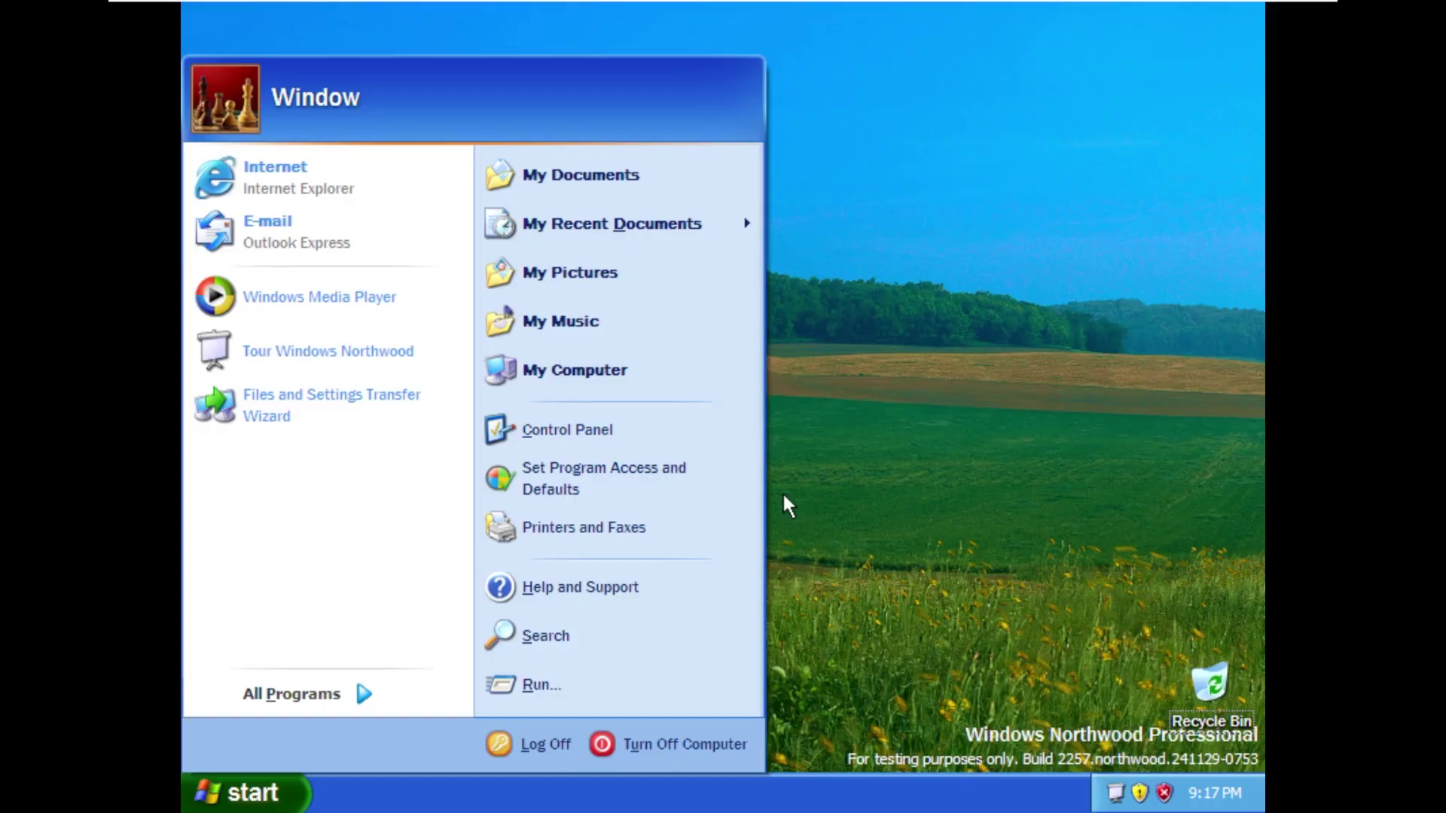
Step: Start installing VMware Tools from the VM menu and confirm the install
left_click(781, 491)
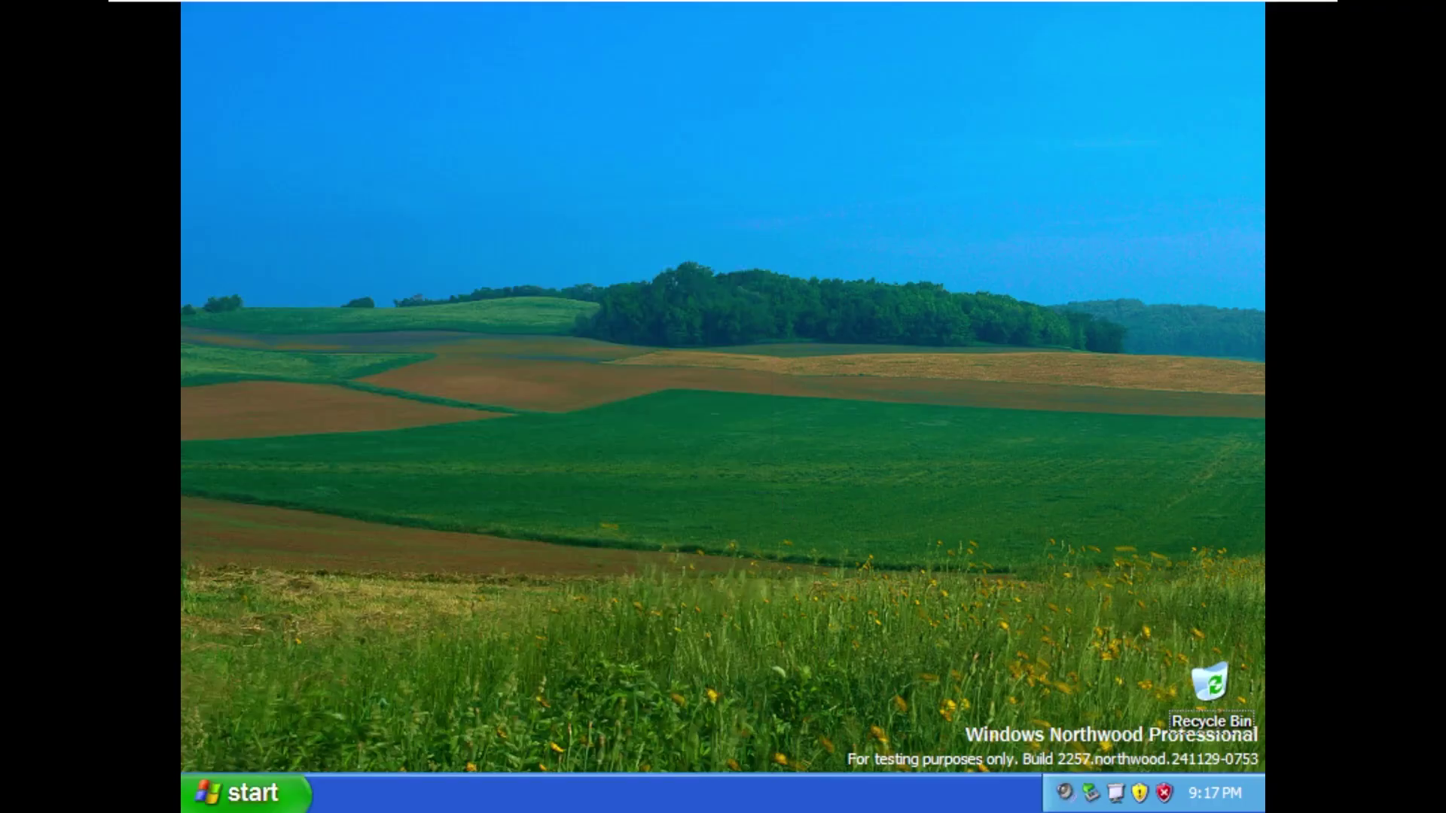
mouse_move(520, 4)
left_click(211, 8)
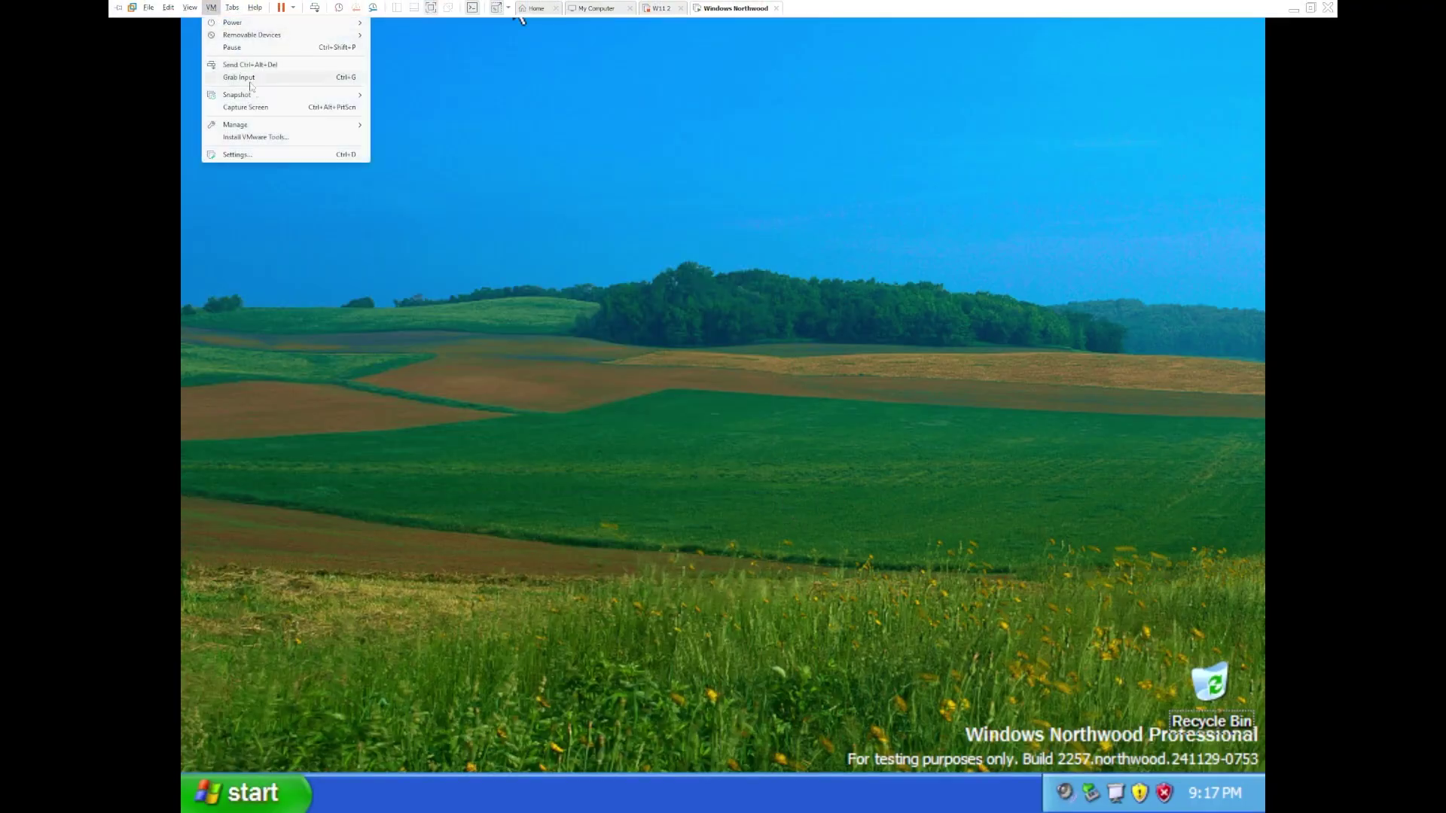
left_click(268, 133)
left_click(740, 445)
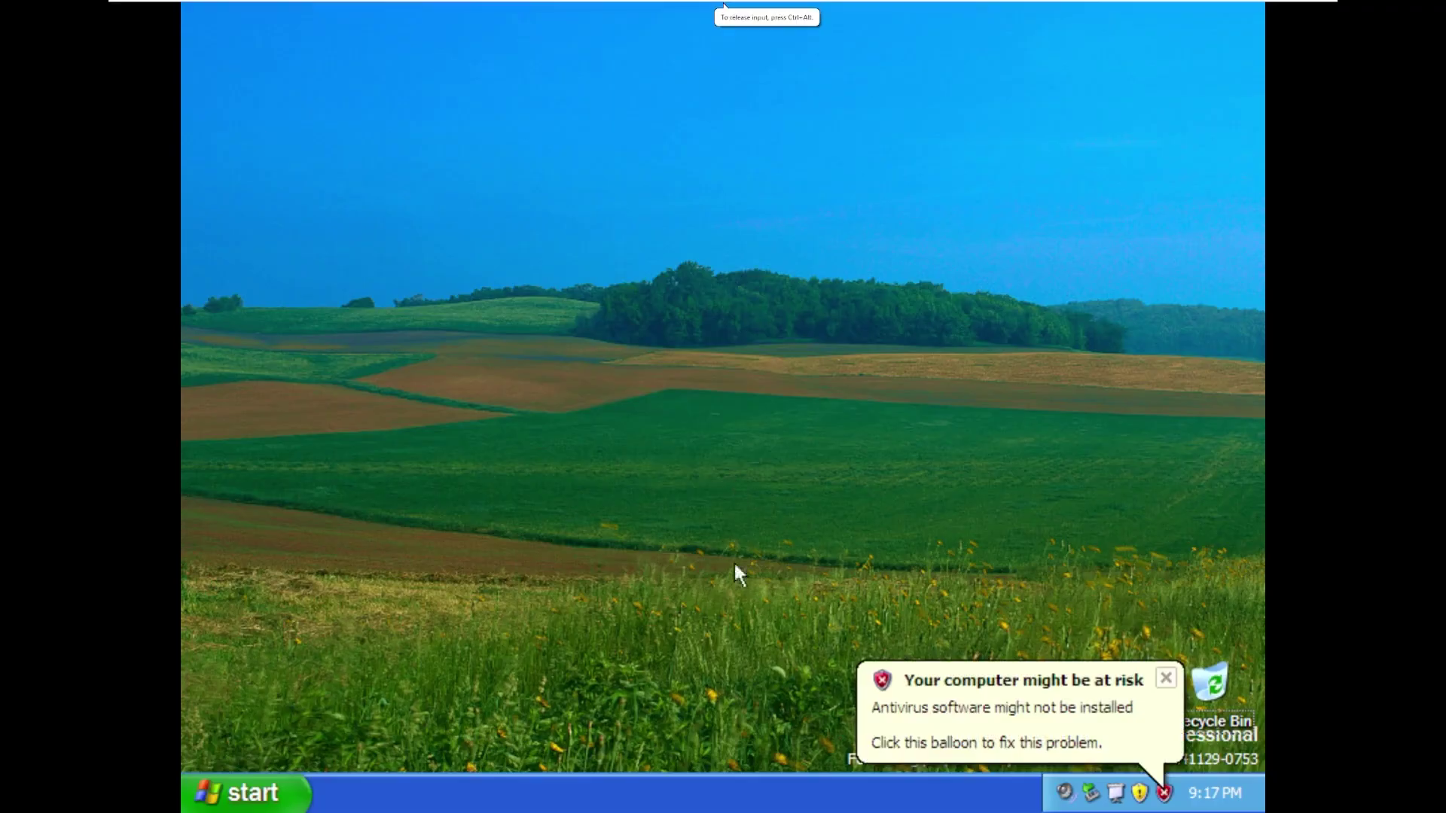
Step: Open My Computer from the Start menu and dismiss the update reminder
left_click(241, 792)
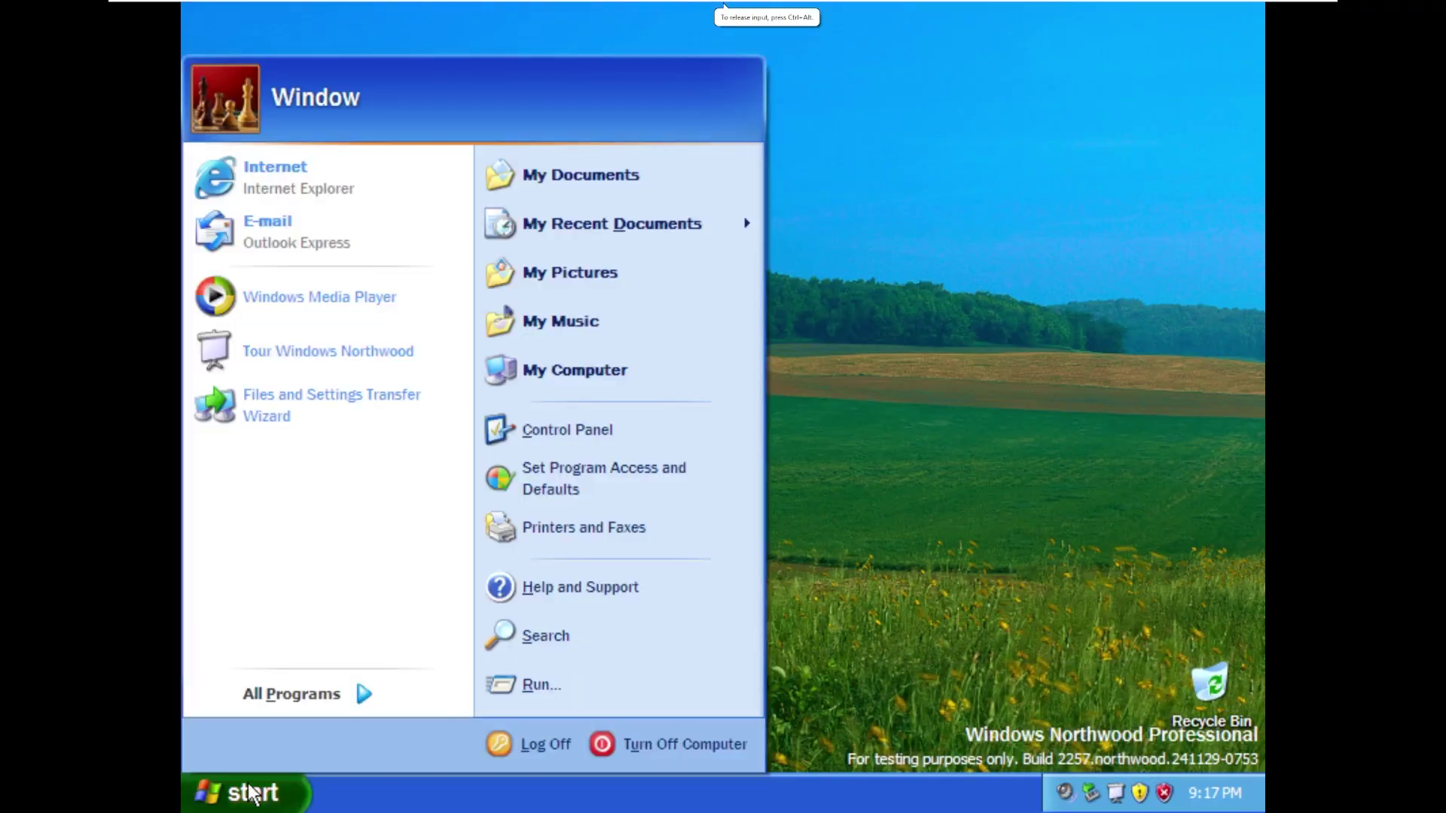
left_click(584, 376)
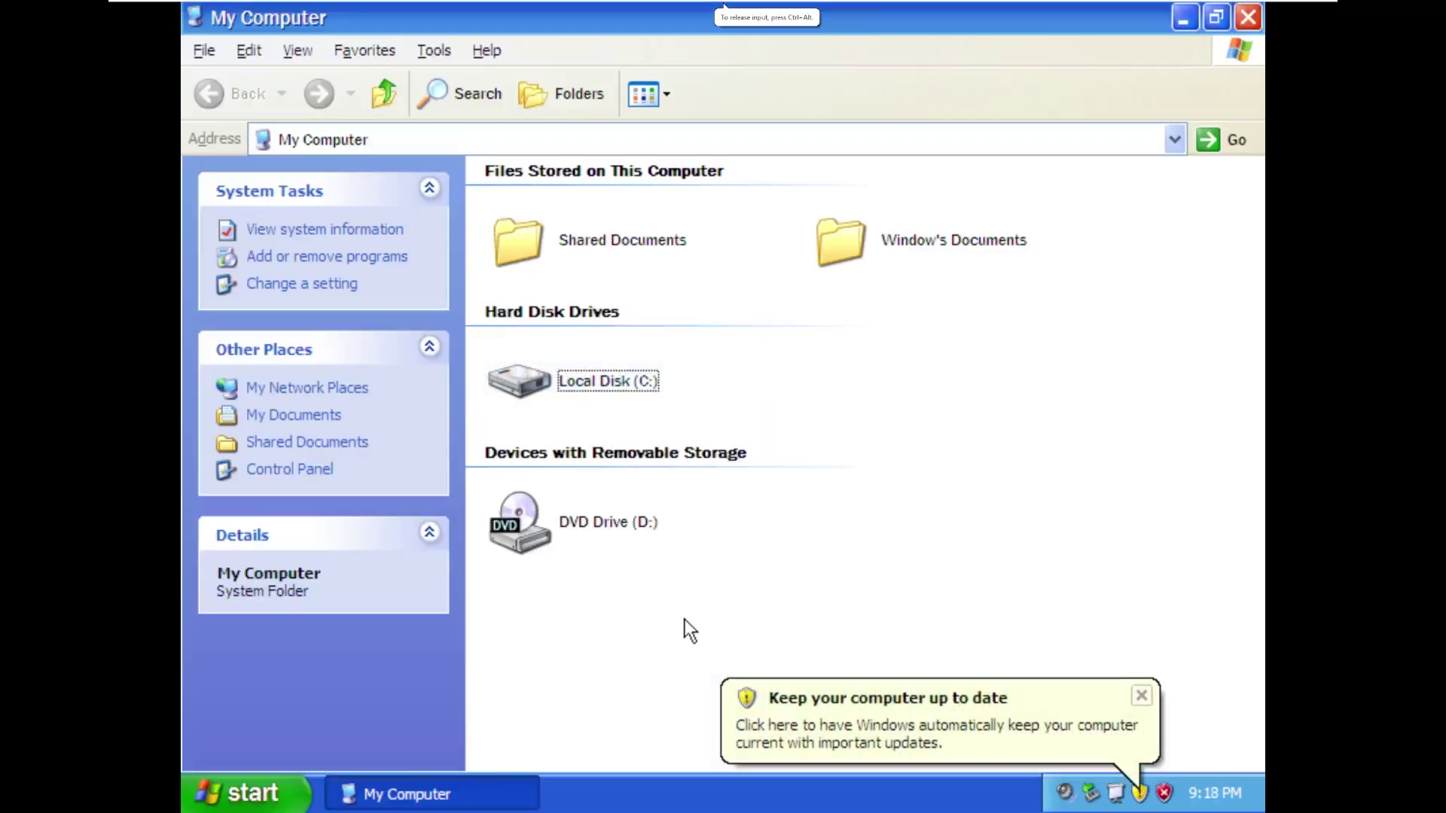
left_click(1147, 695)
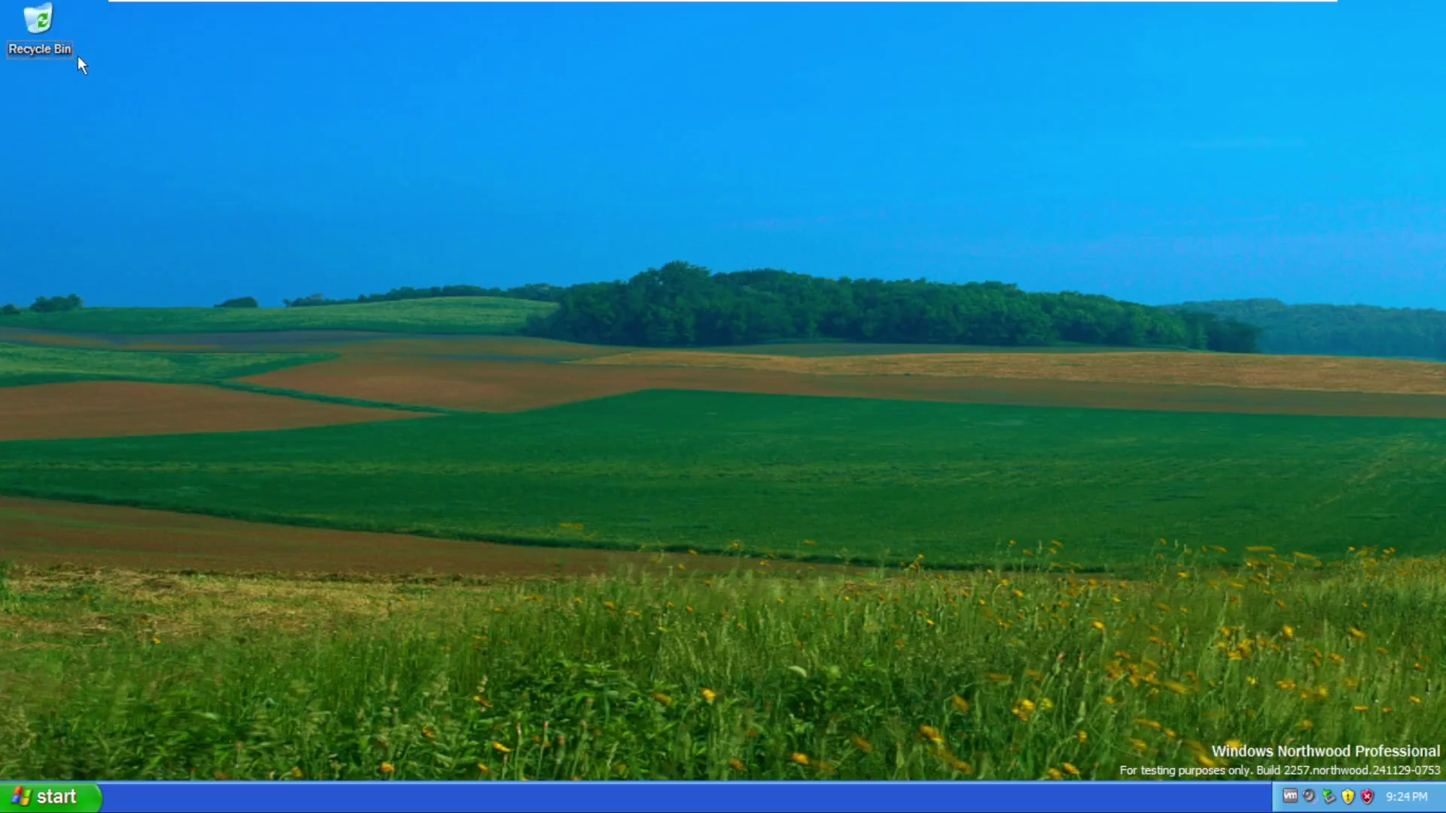
Step: Drag two selection boxes across the empty, now full-screen desktop
left_click_drag(1129, 701, 1439, 784)
left_click_drag(485, 315, 239, 220)
Step: Open and close the Recycle Bin, then the Date and Time settings
double_click(47, 29)
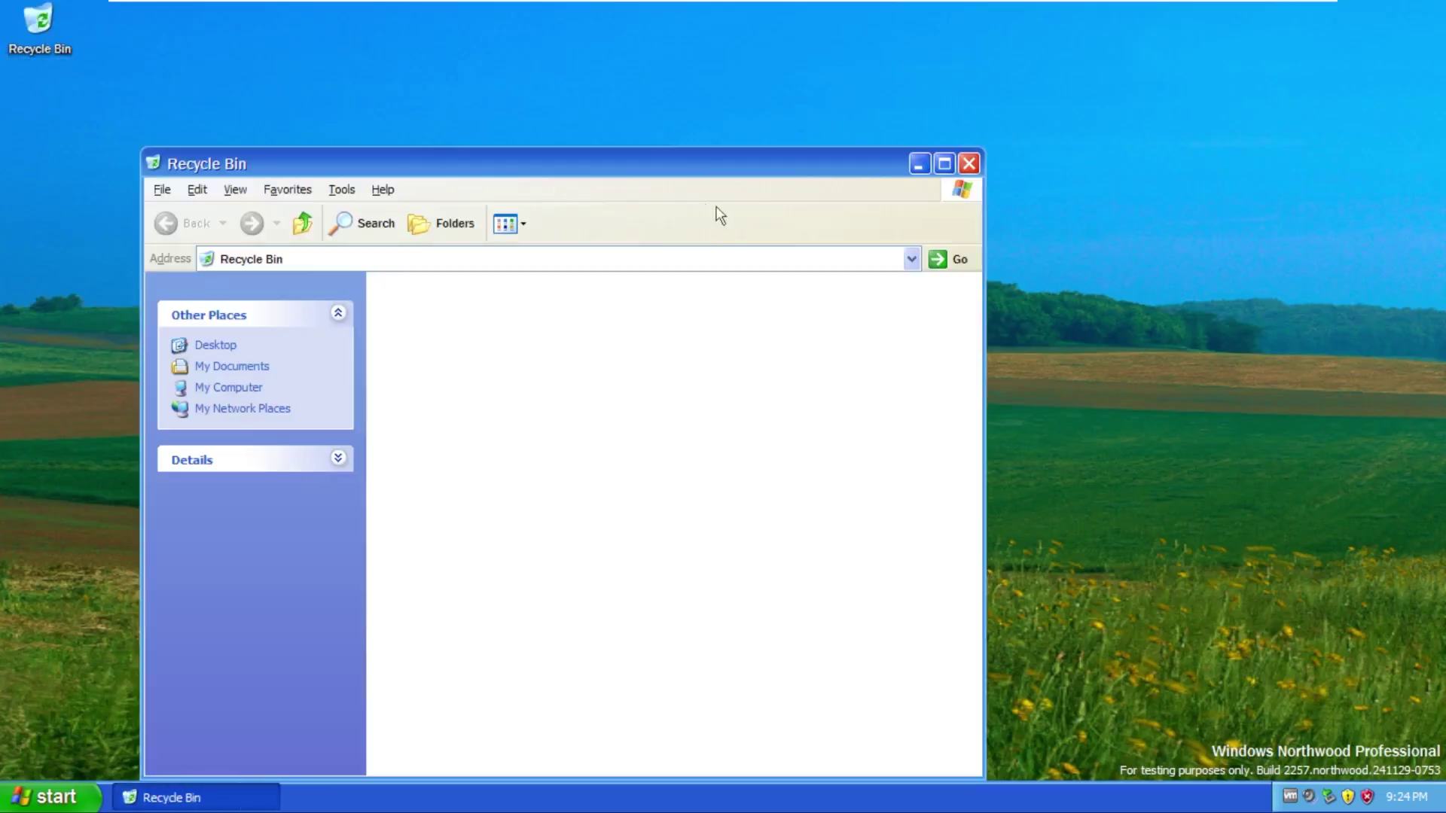
left_click(967, 163)
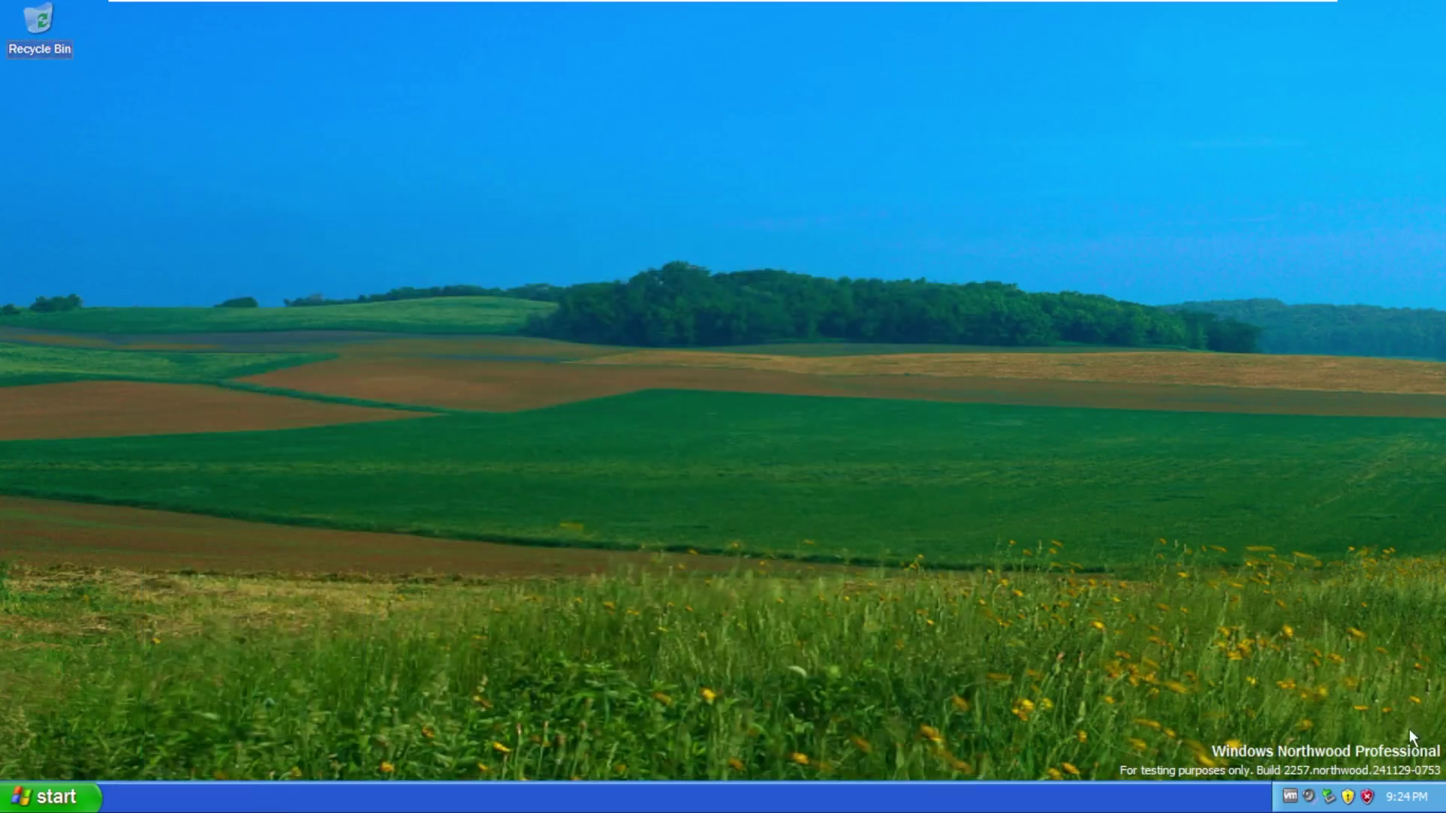
double_click(1427, 799)
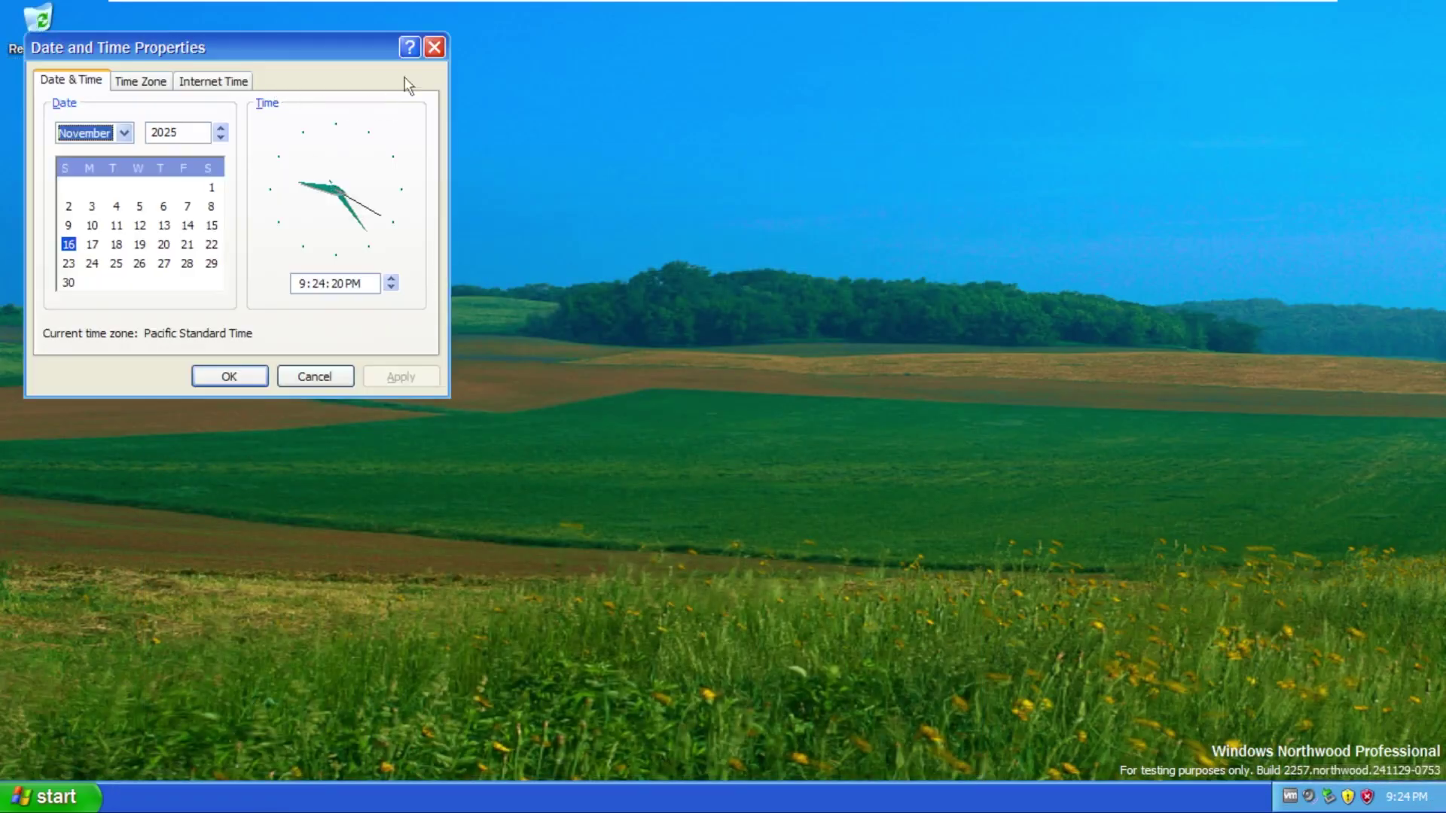
left_click_drag(319, 50, 517, 100)
left_click(635, 99)
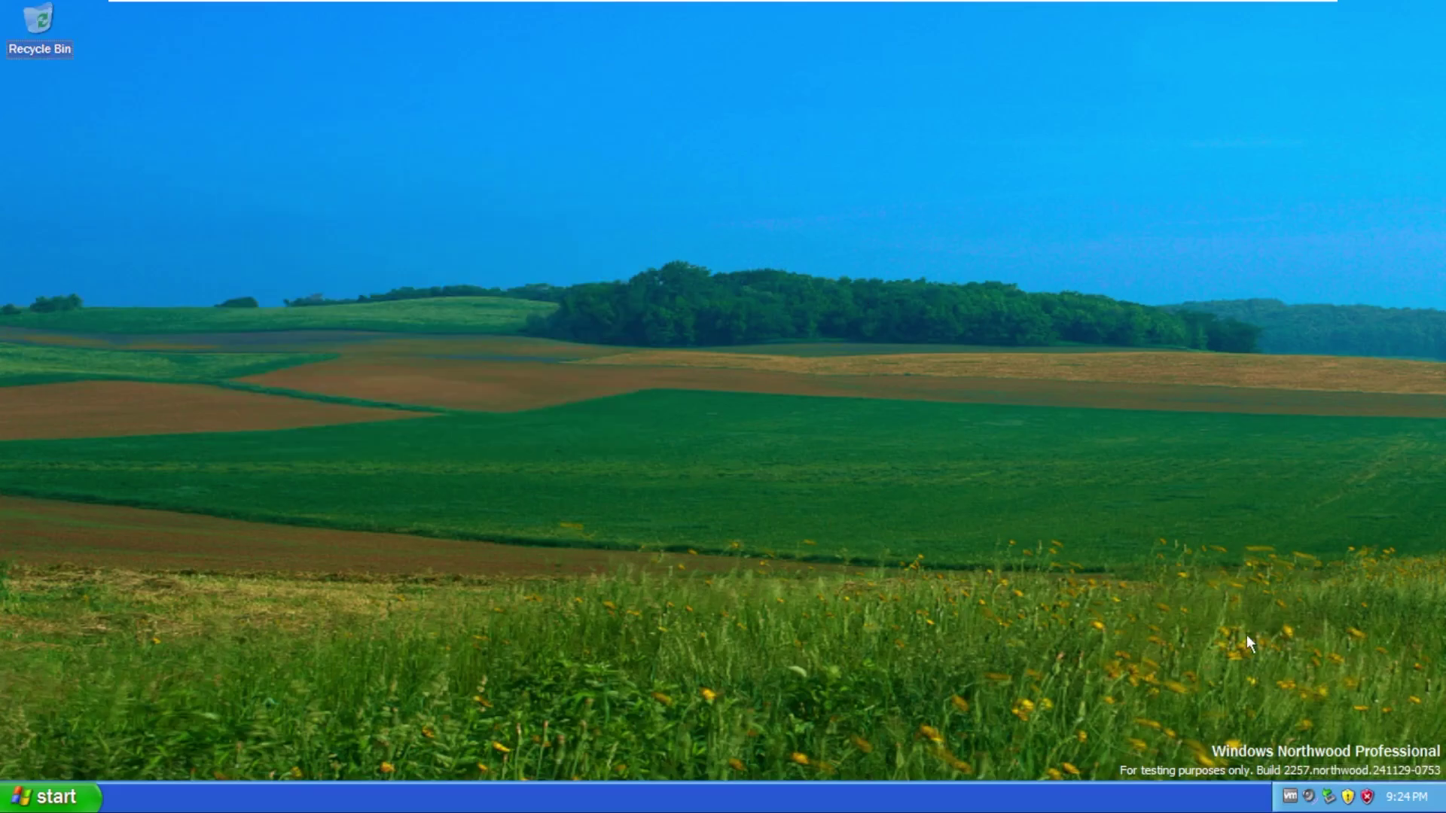
Step: Browse Windows Security Center, then postpone Automatic Updates with Set Up Later
double_click(1367, 799)
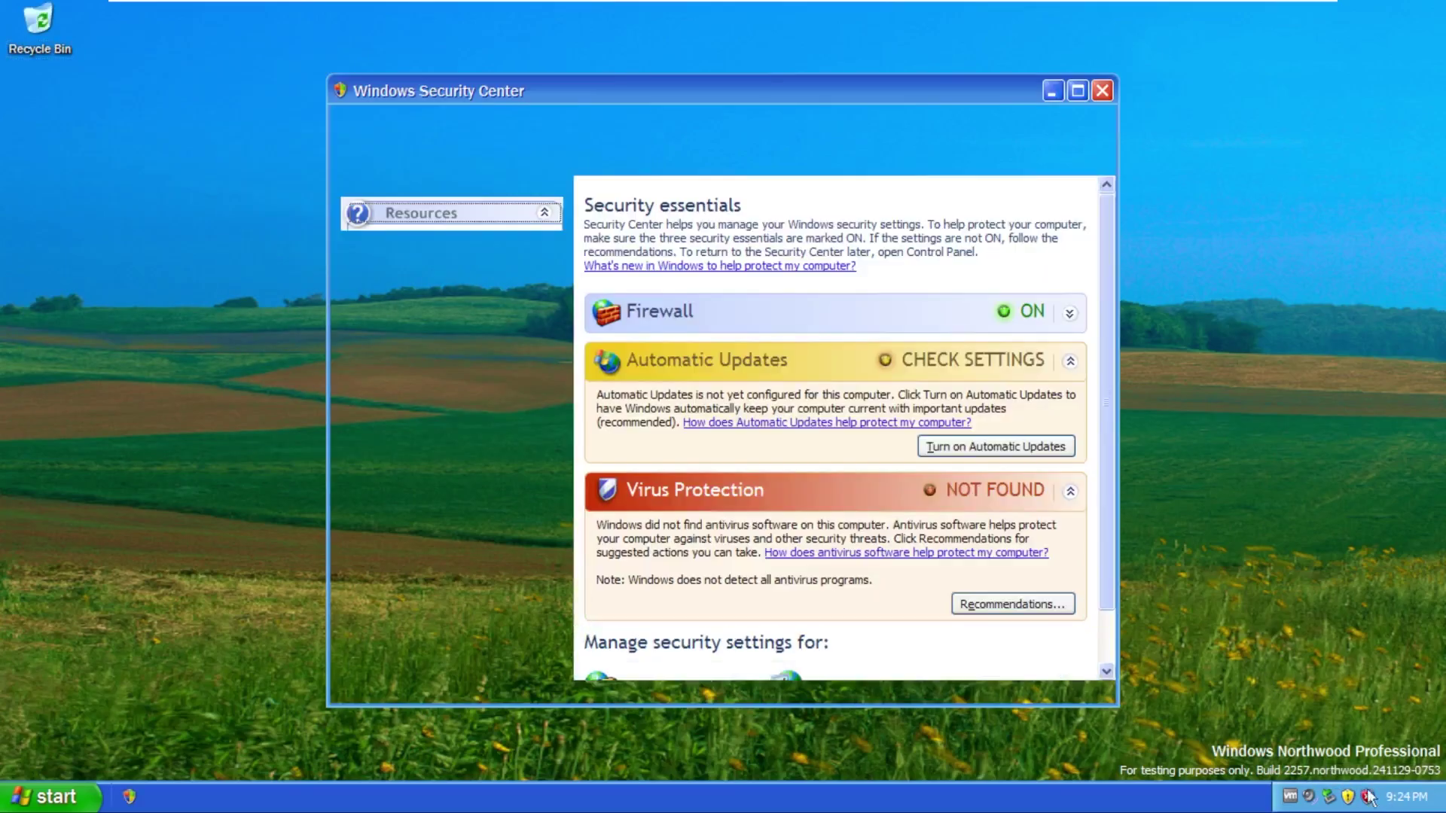
scroll(1110, 277, "down", 2)
left_click_drag(1110, 277, 1136, 342)
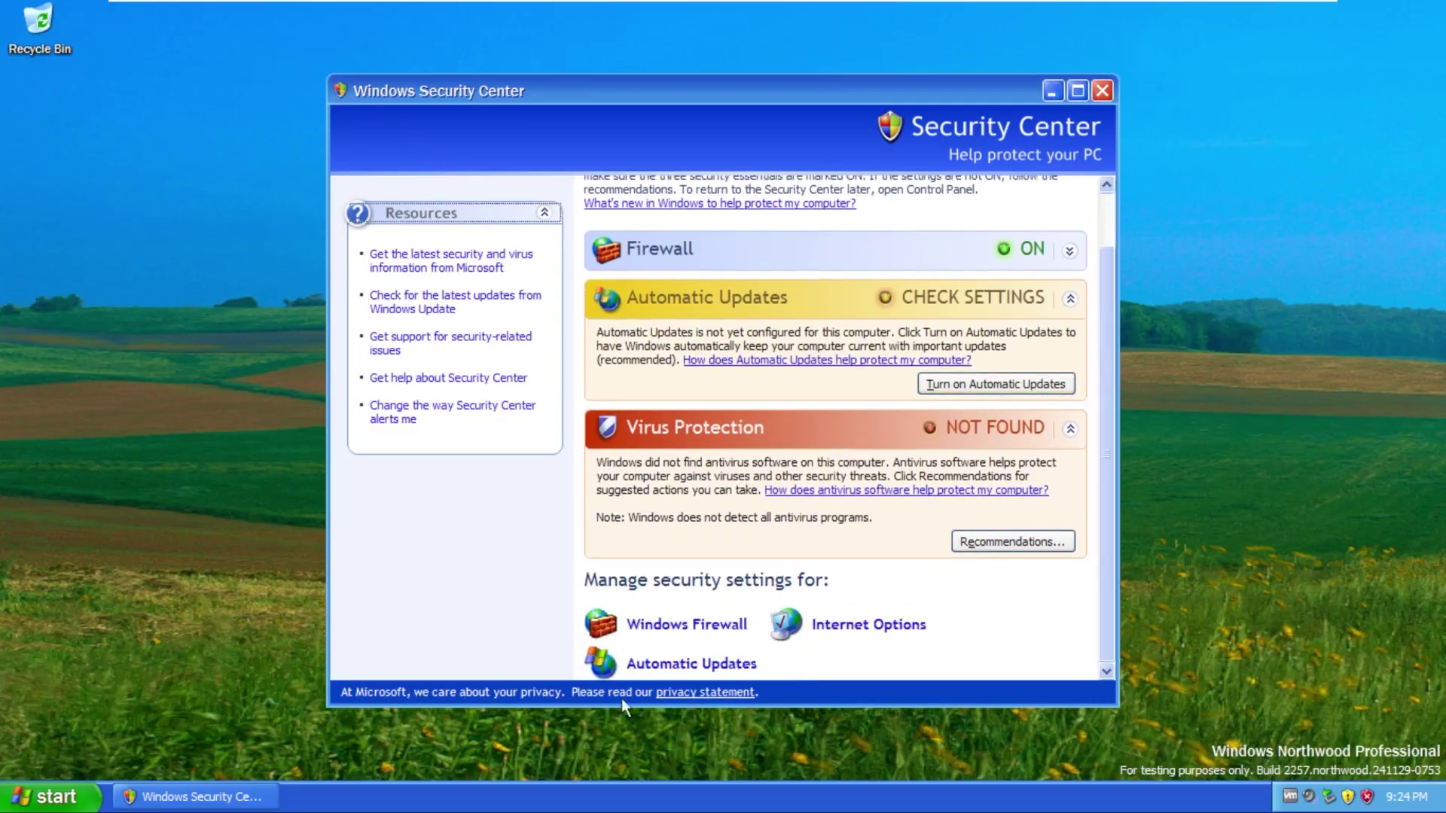
left_click(1101, 91)
left_click(1349, 799)
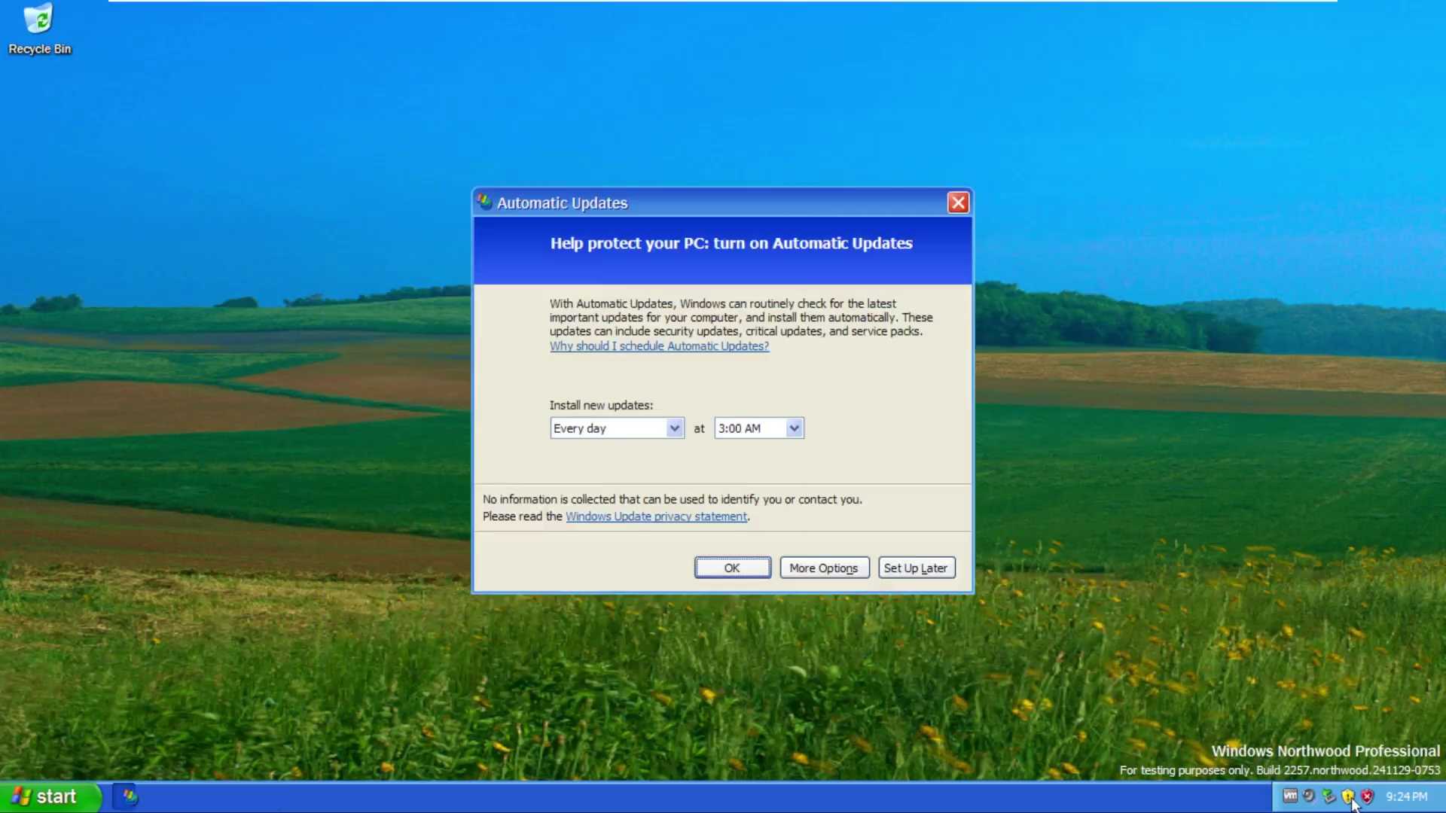
left_click(907, 566)
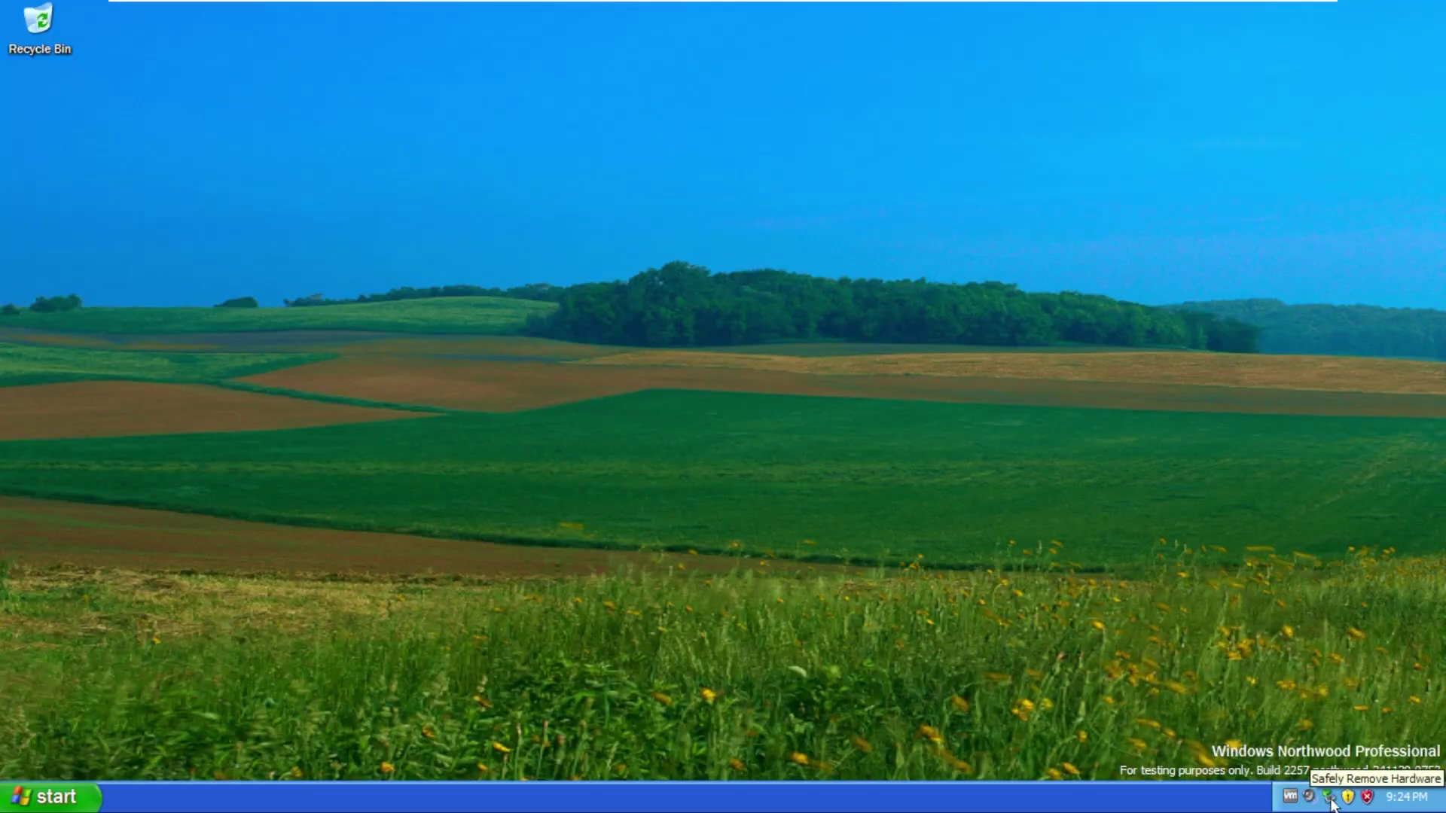
double_click(1328, 801)
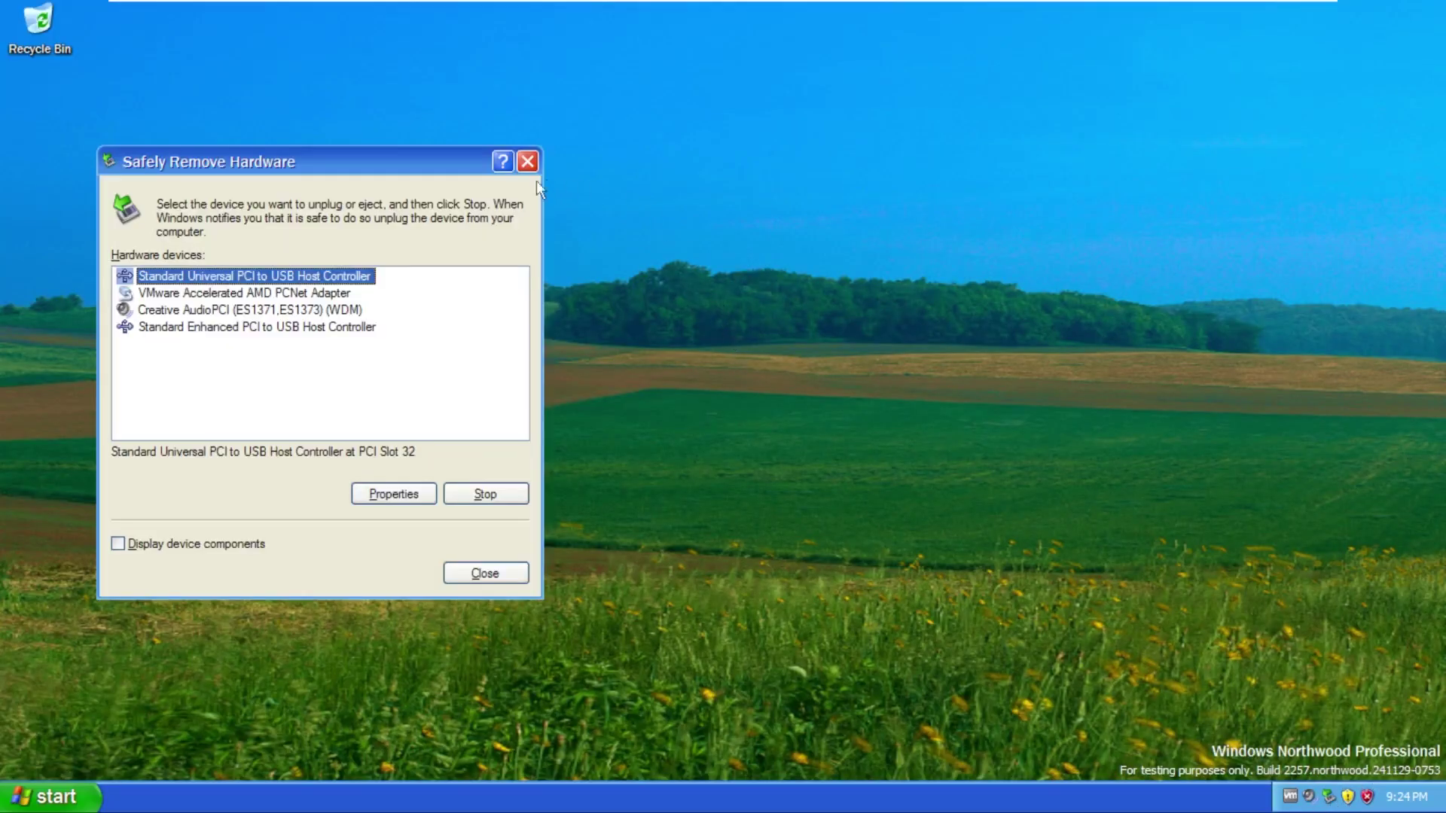
left_click(527, 160)
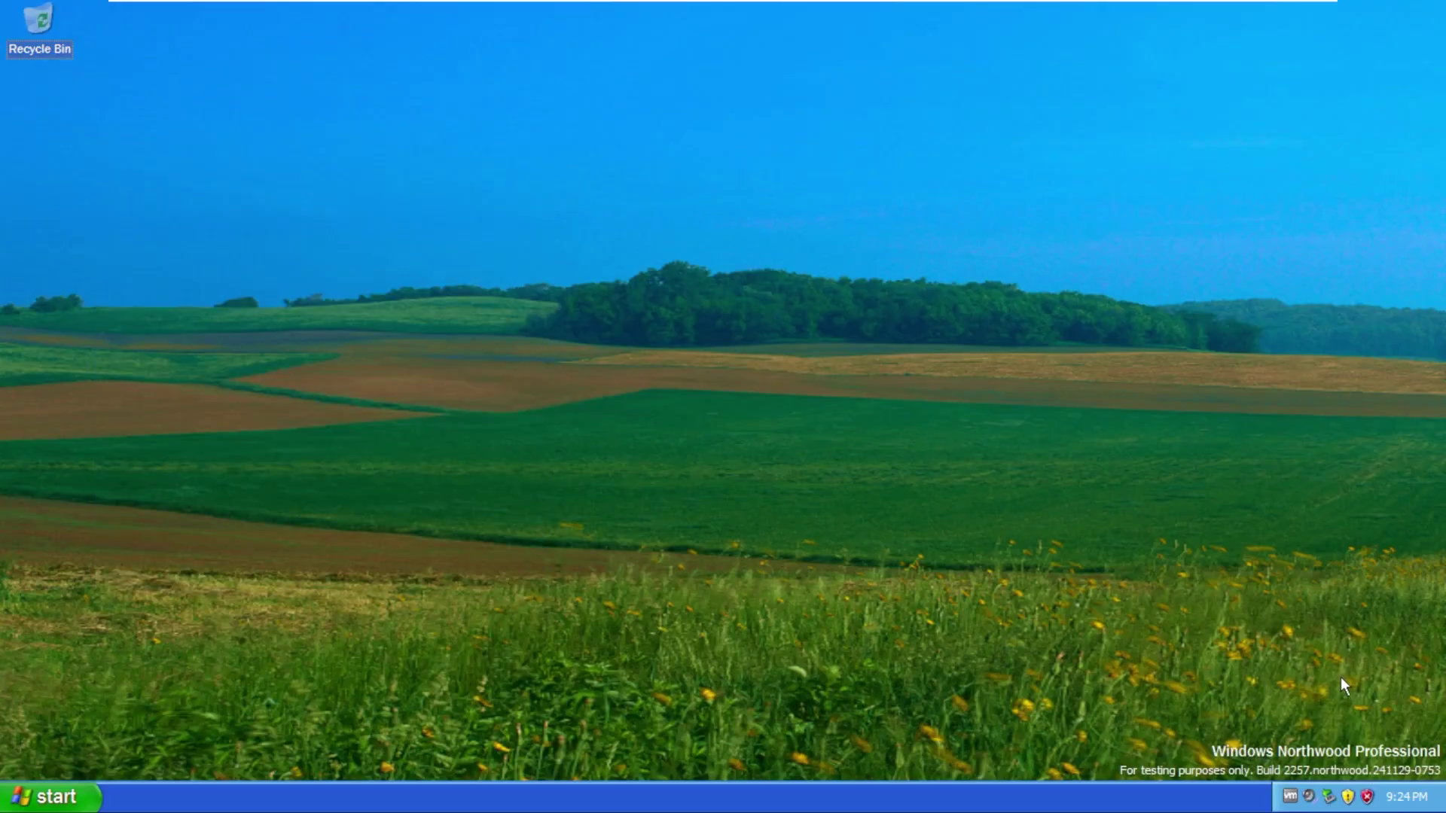
left_click(1310, 796)
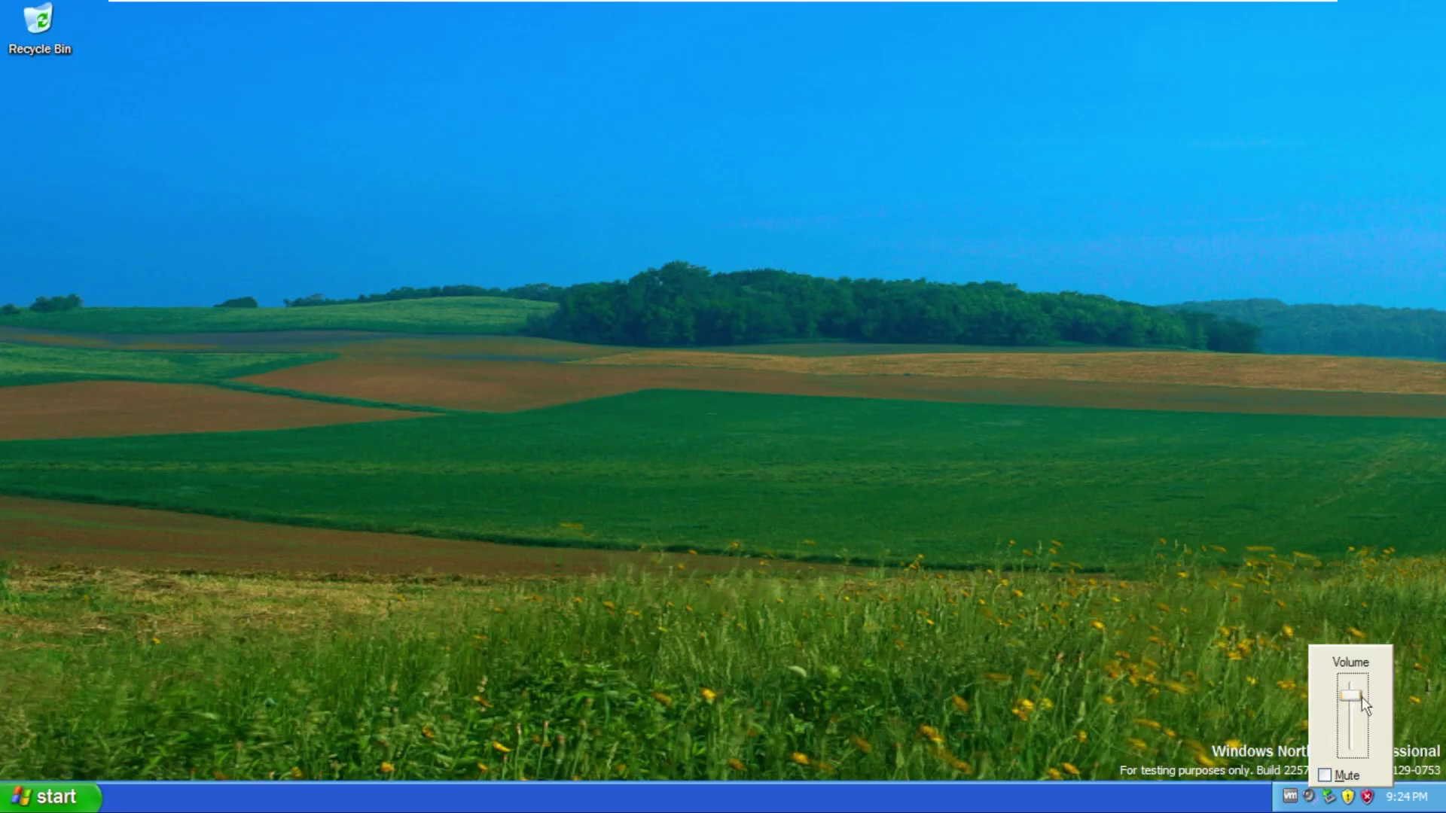
left_click(1263, 631)
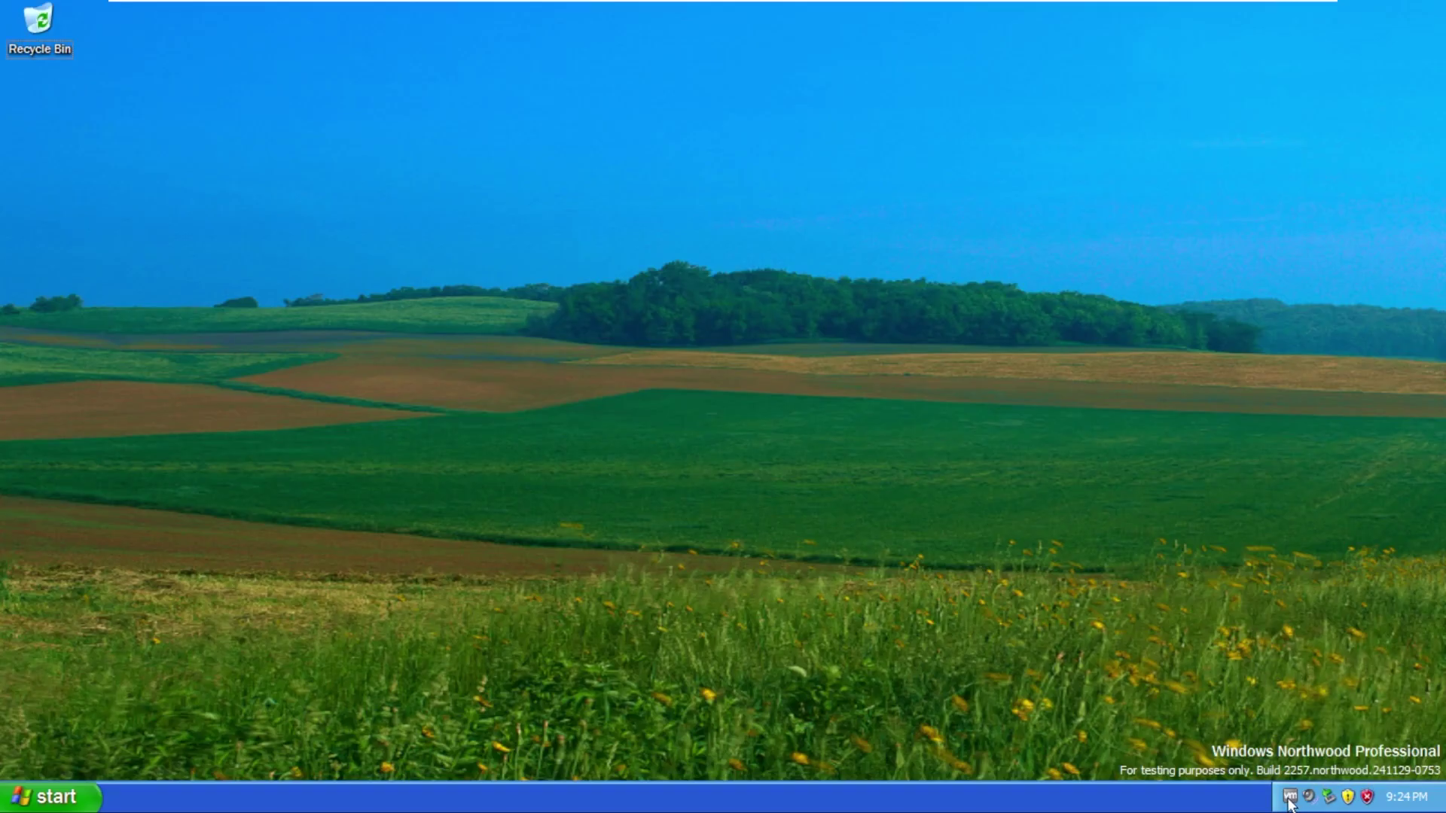
right_click(1289, 799)
left_click(1144, 739)
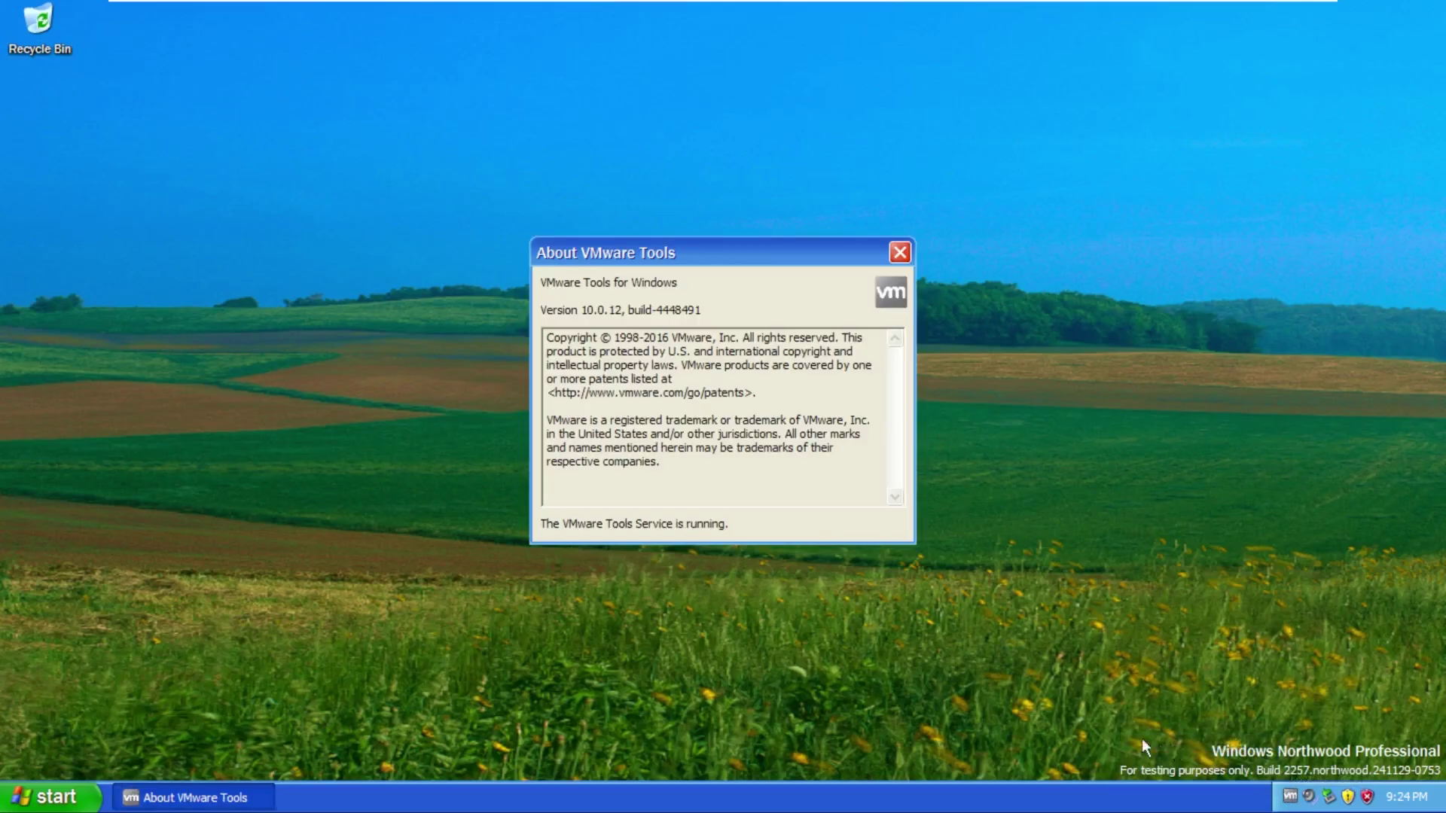
left_click(898, 254)
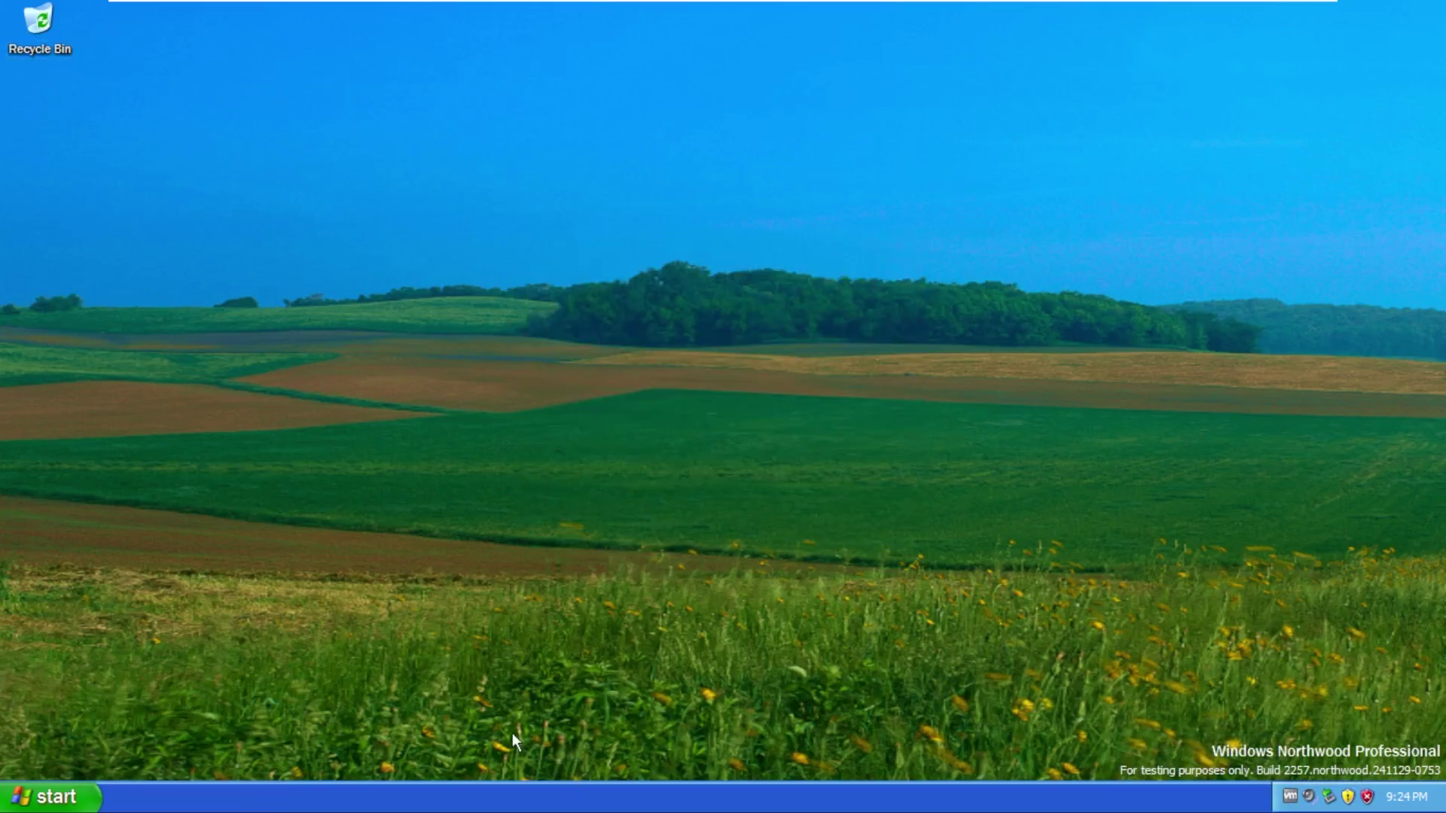
Step: Bring up the Start menu showing Internet Explorer, Outlook Express, My Documents and Control Panel
left_click(76, 796)
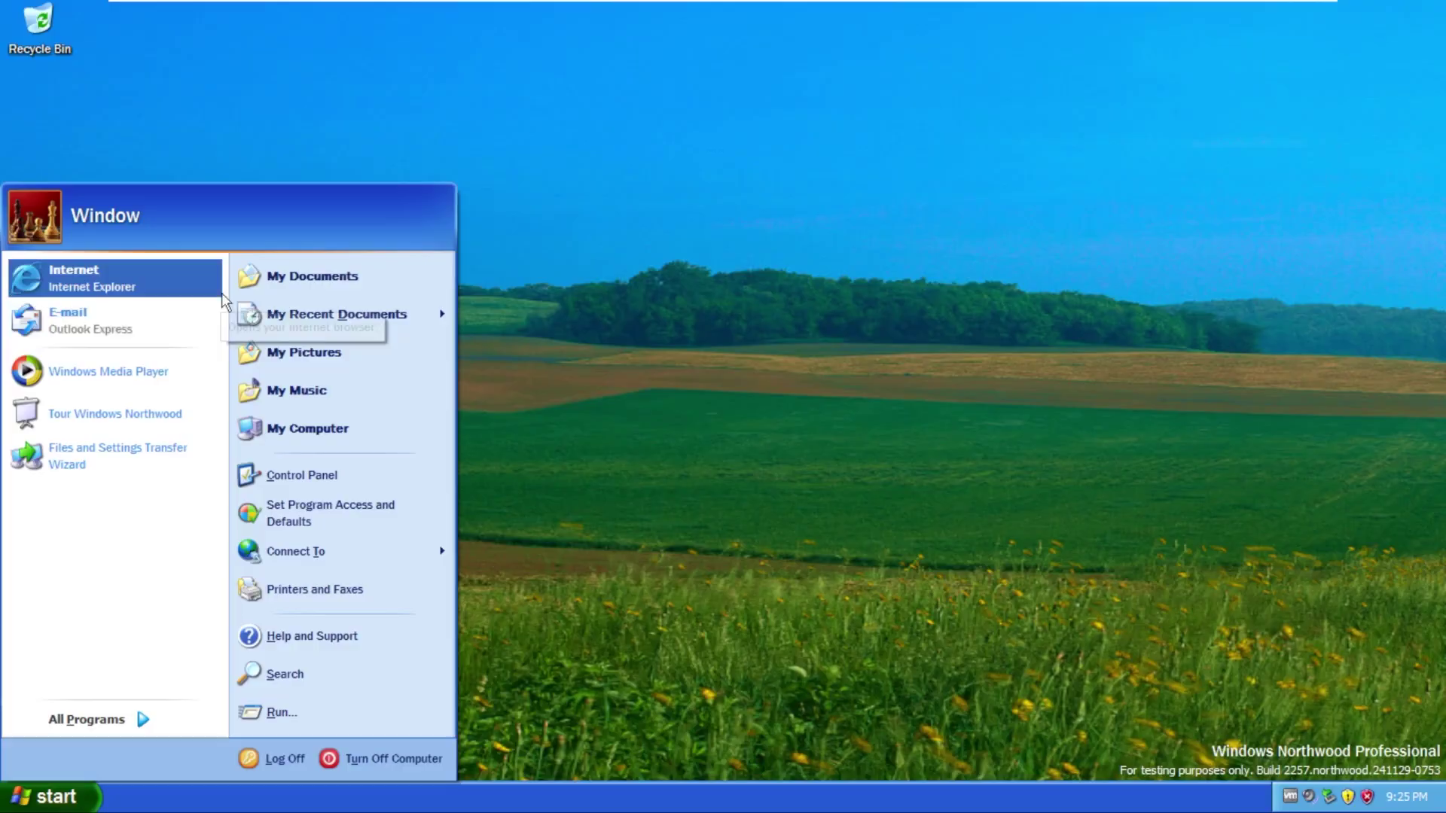
left_click(194, 282)
left_click(380, 189)
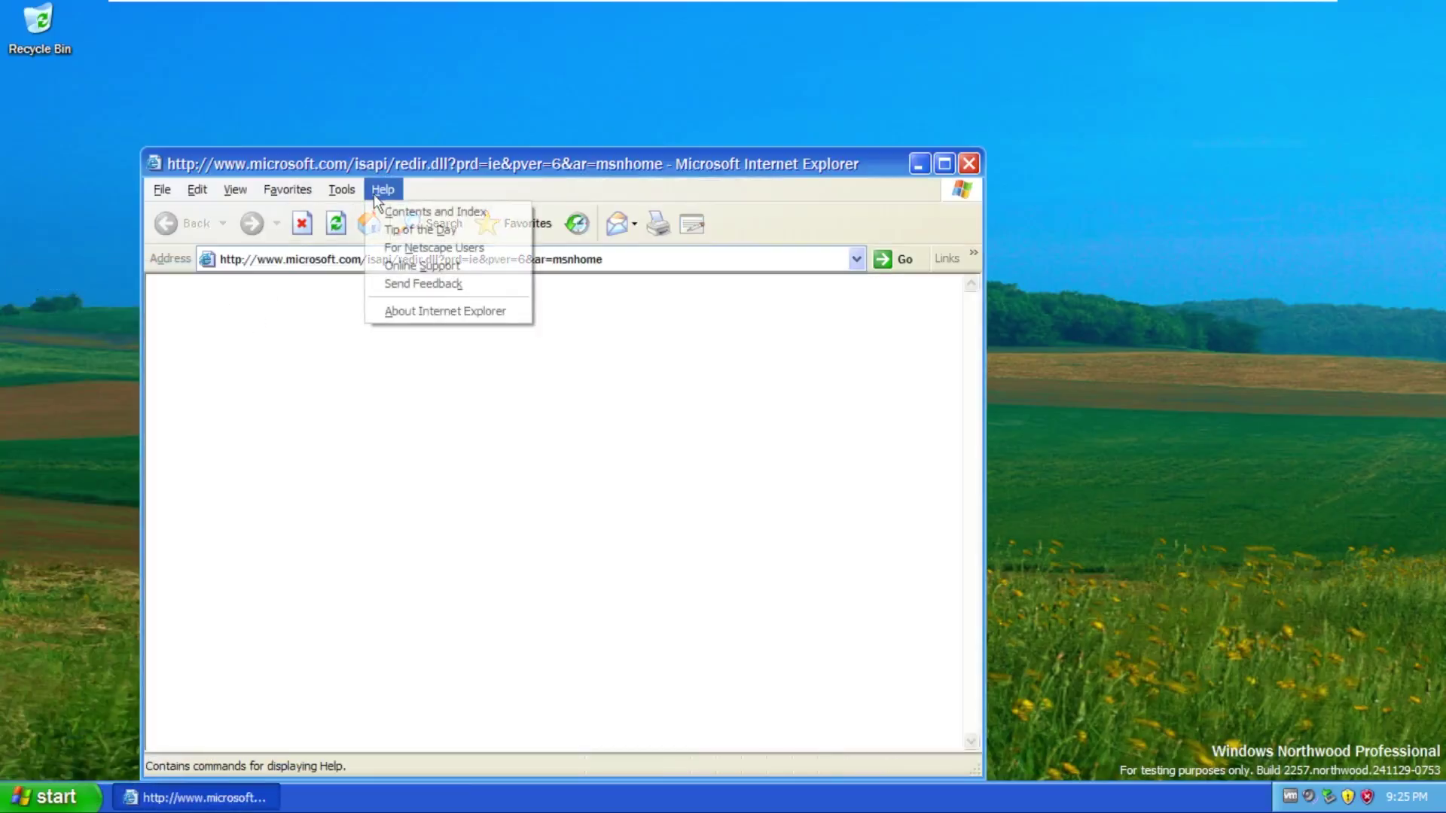
left_click(396, 312)
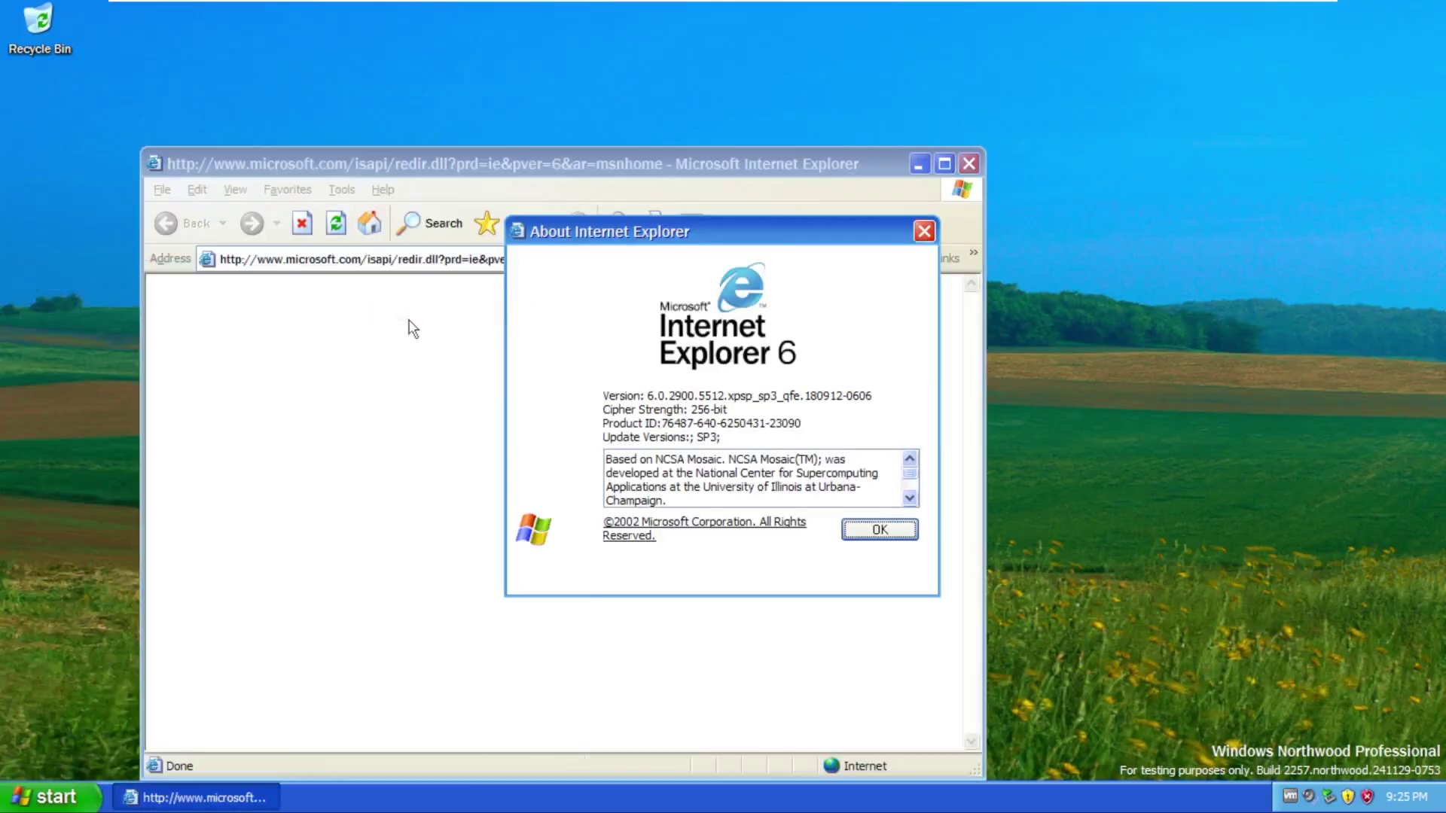
left_click(876, 525)
left_click(969, 163)
left_click(45, 797)
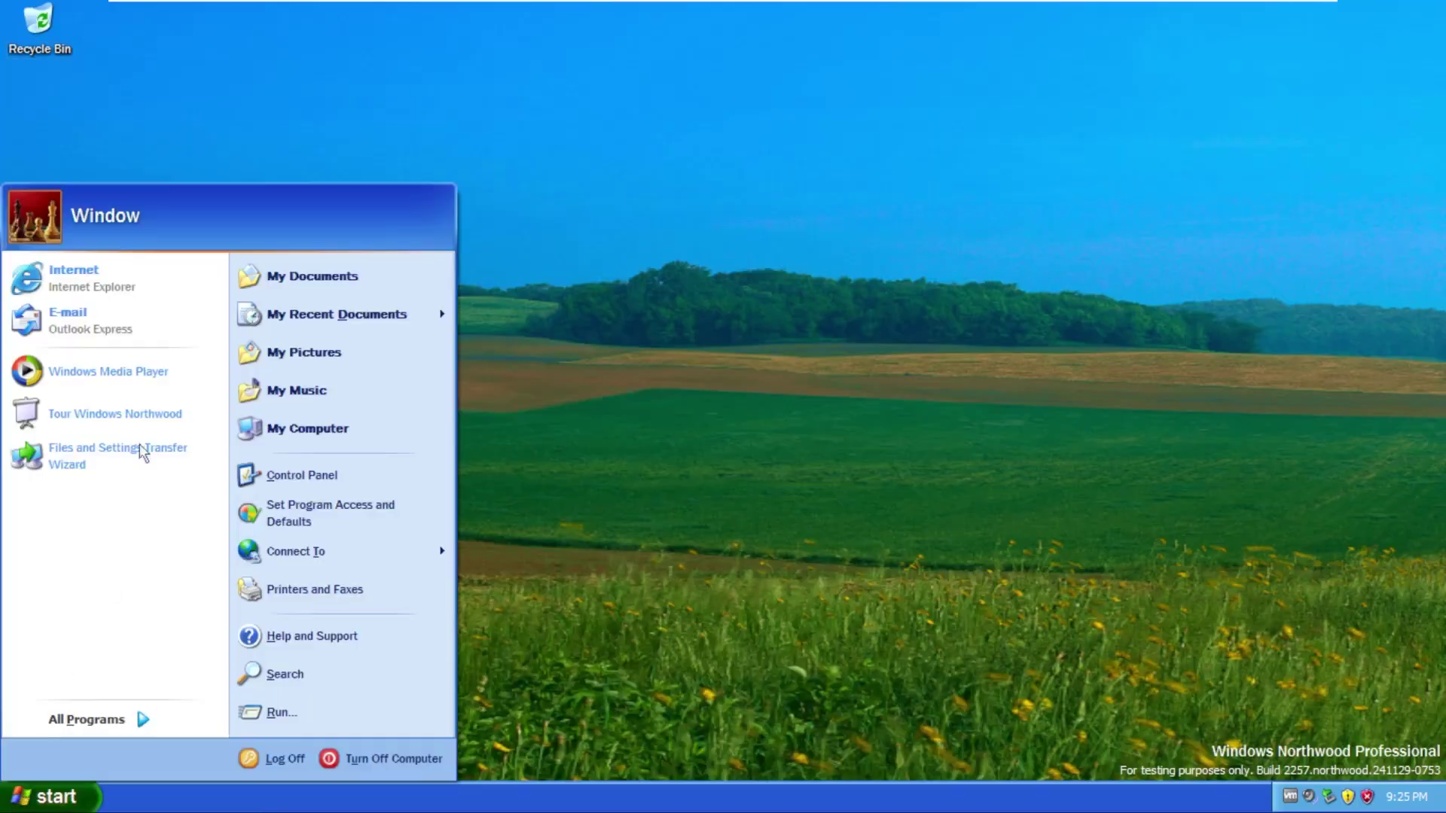
right_click(131, 332)
left_click(91, 594)
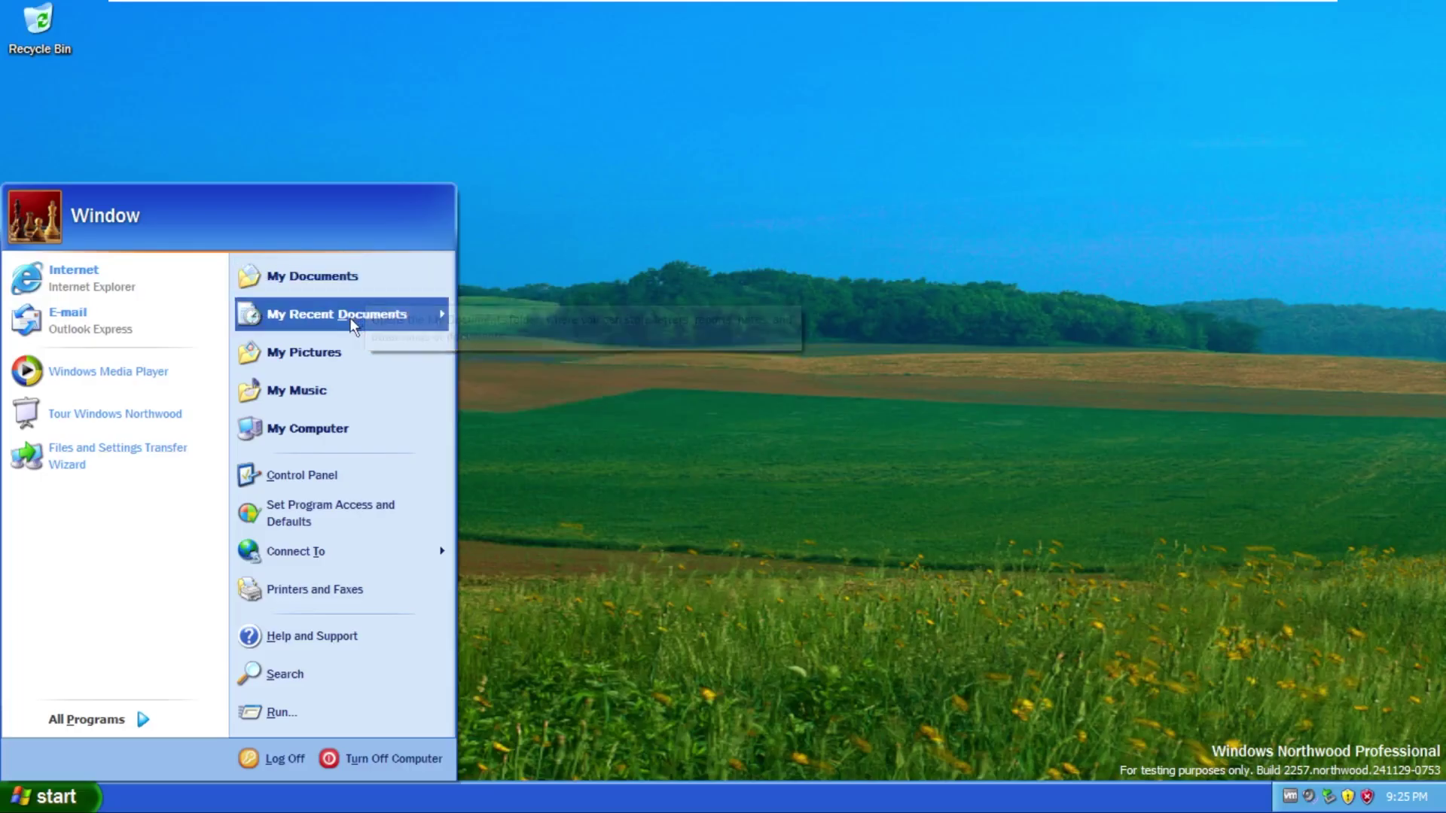
mouse_move(351, 329)
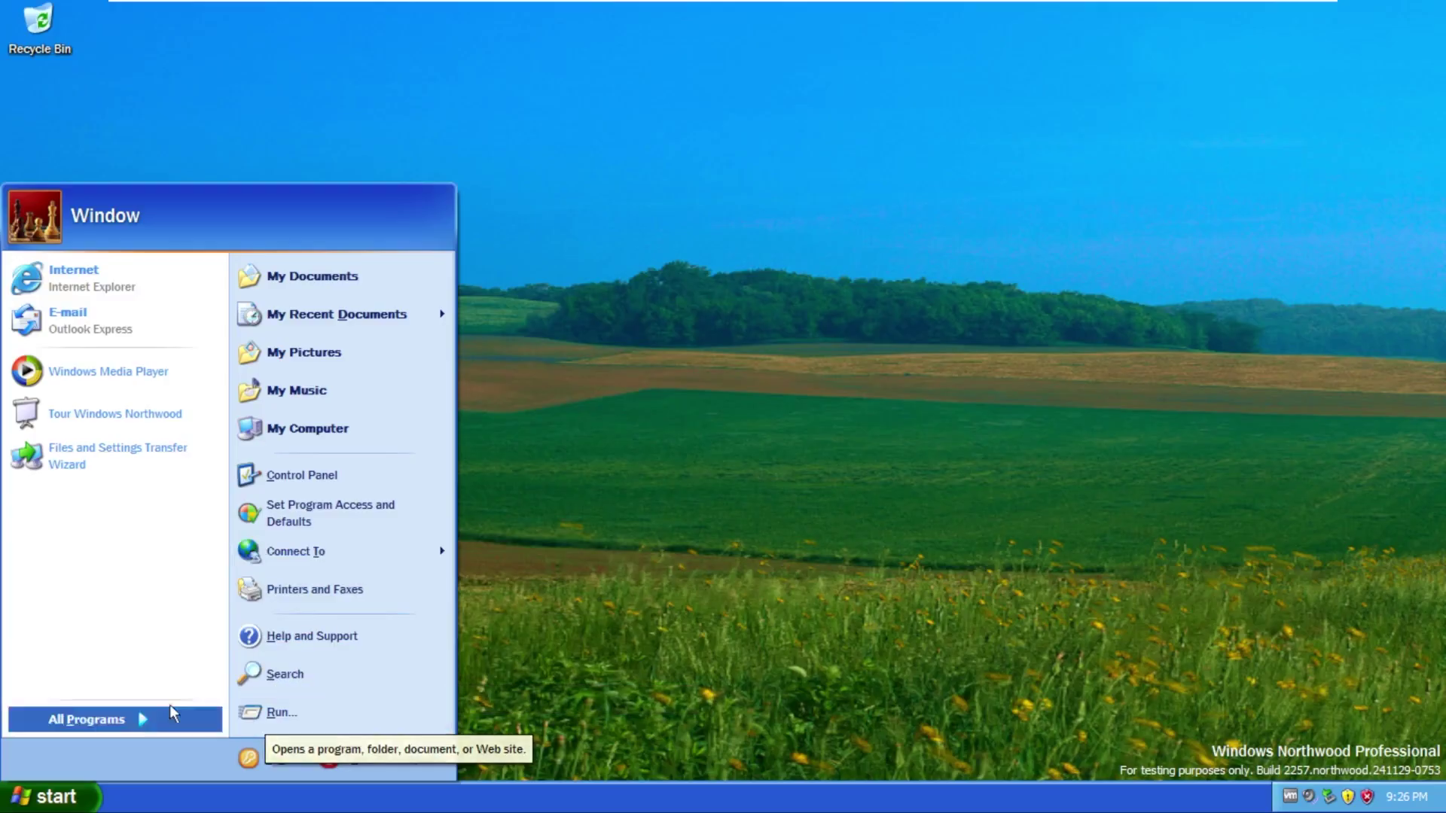
Step: Launch Address Book from All Programs > Accessories, then close it
mouse_move(137, 713)
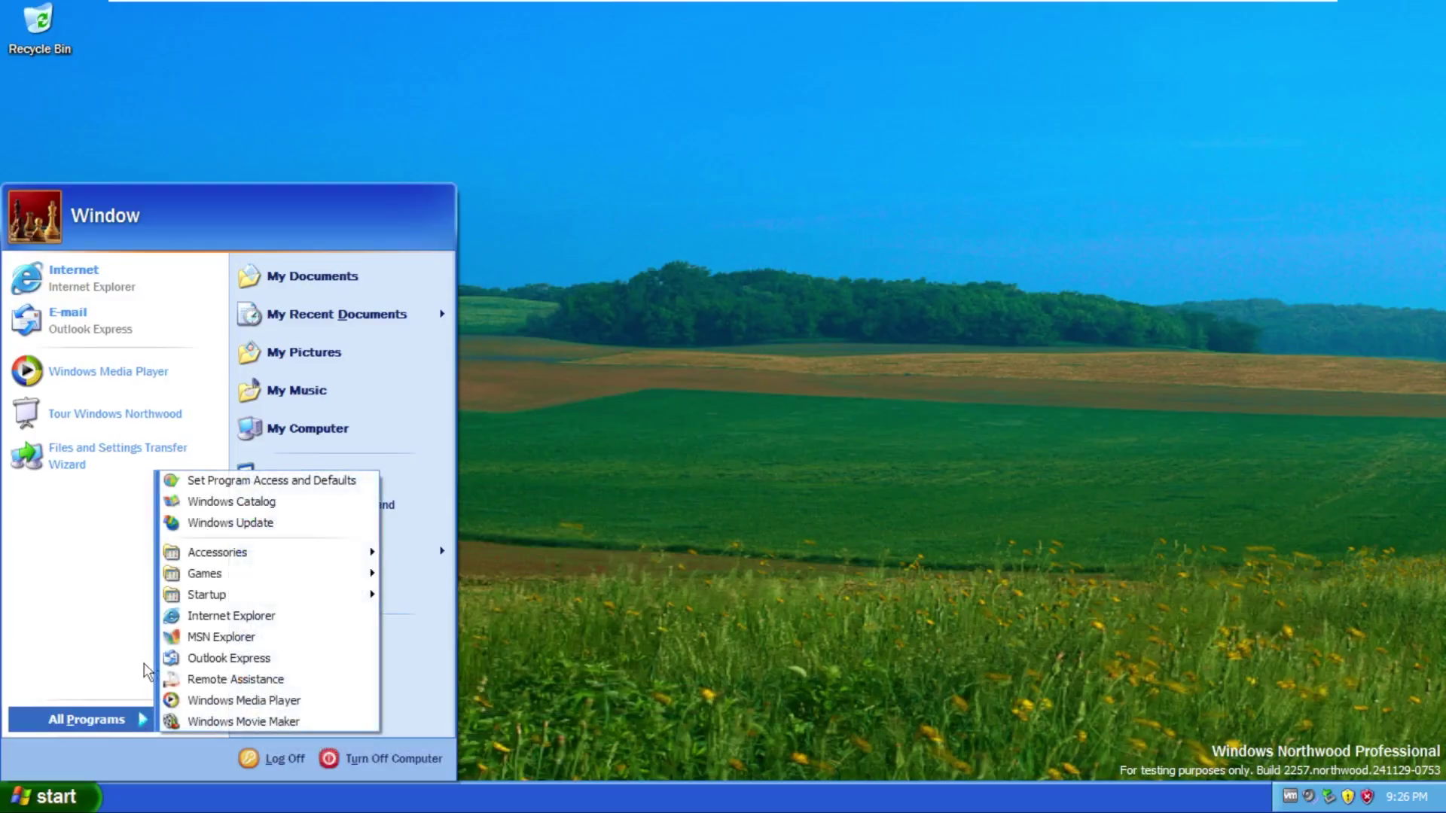
mouse_move(224, 555)
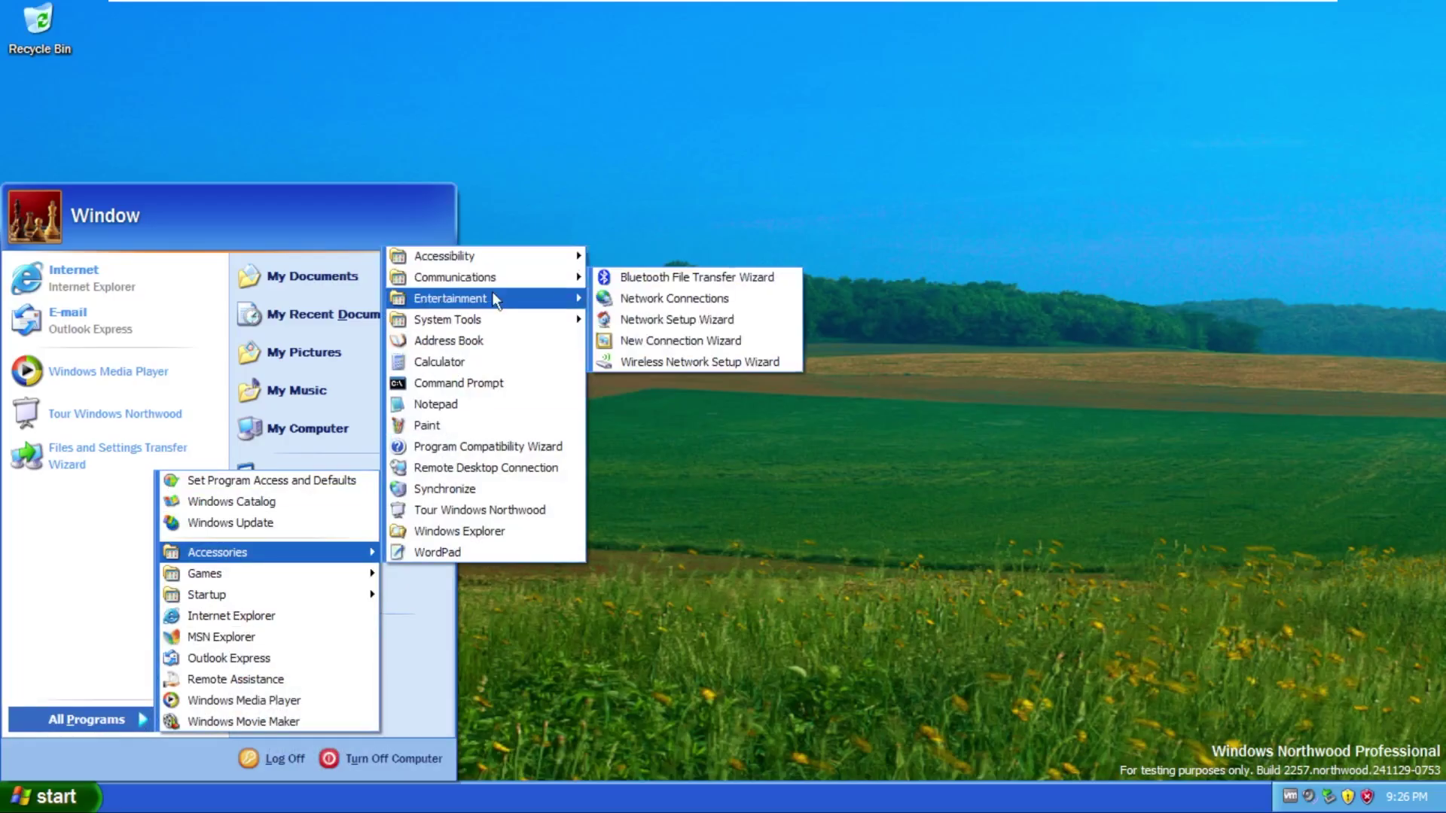
mouse_move(491, 296)
left_click(485, 340)
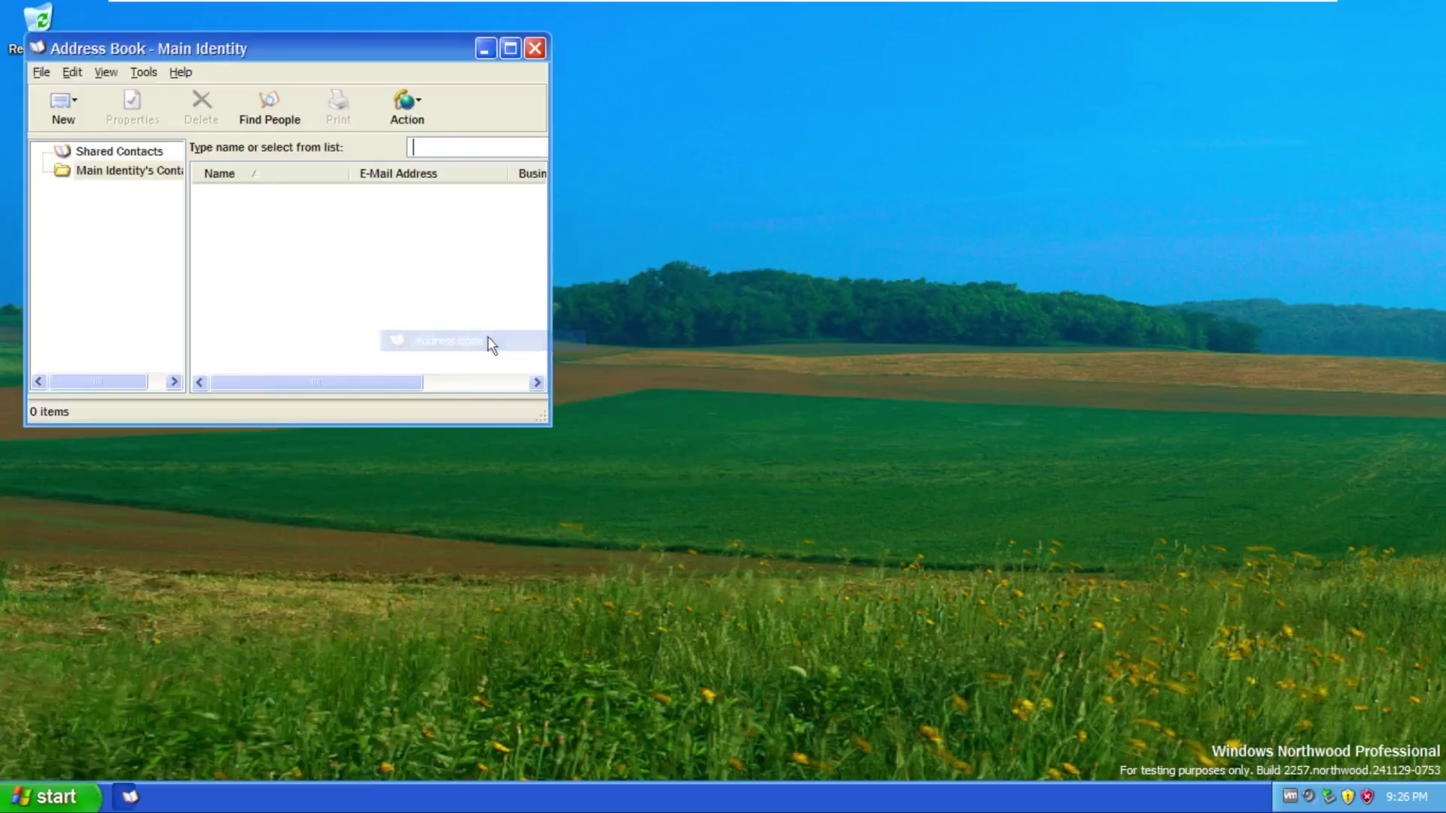
left_click(535, 49)
Step: Launch Command Prompt from Accessories, showing version 5.1.2600, then close it
left_click(47, 796)
left_click(87, 719)
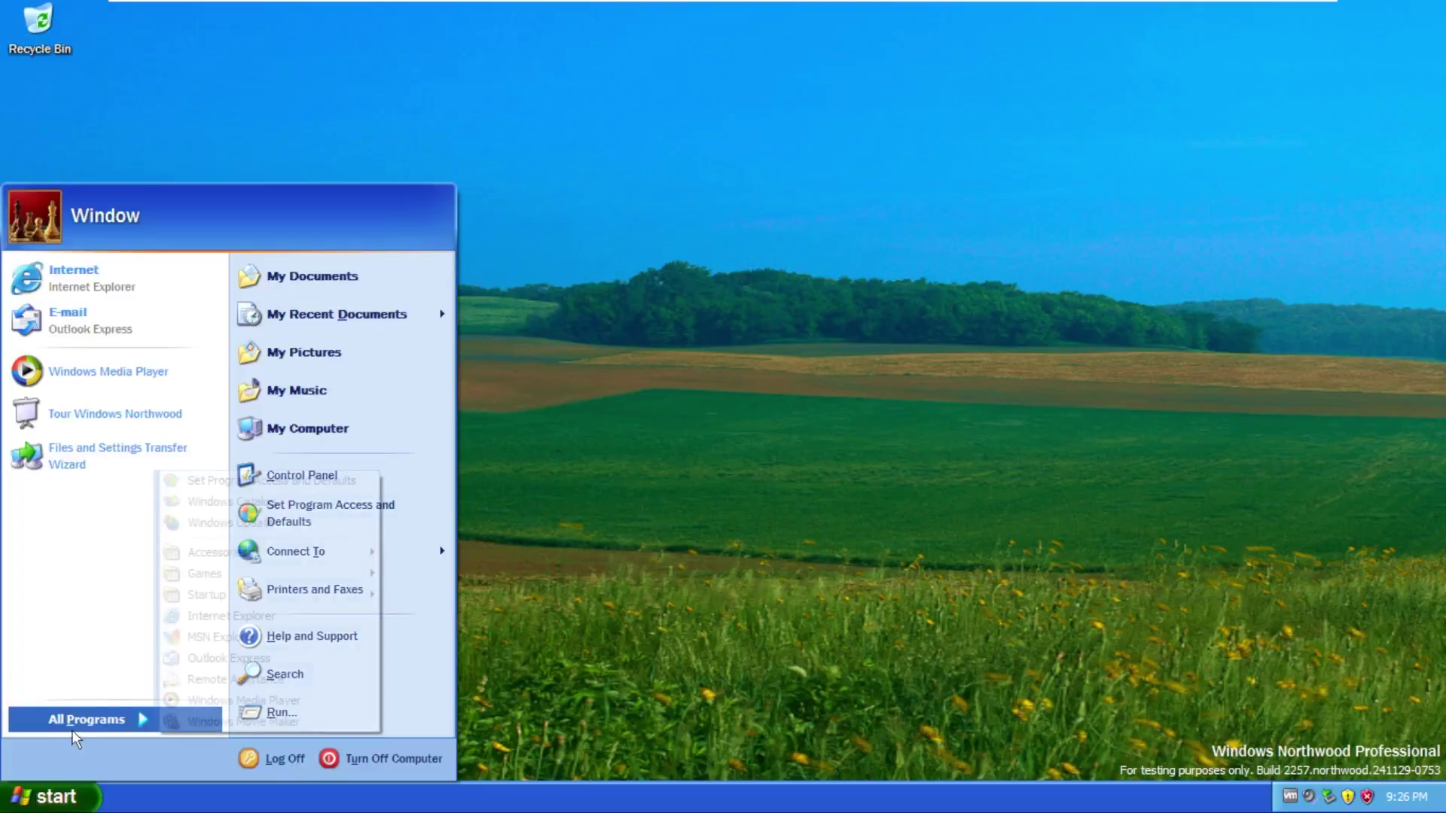
mouse_move(279, 553)
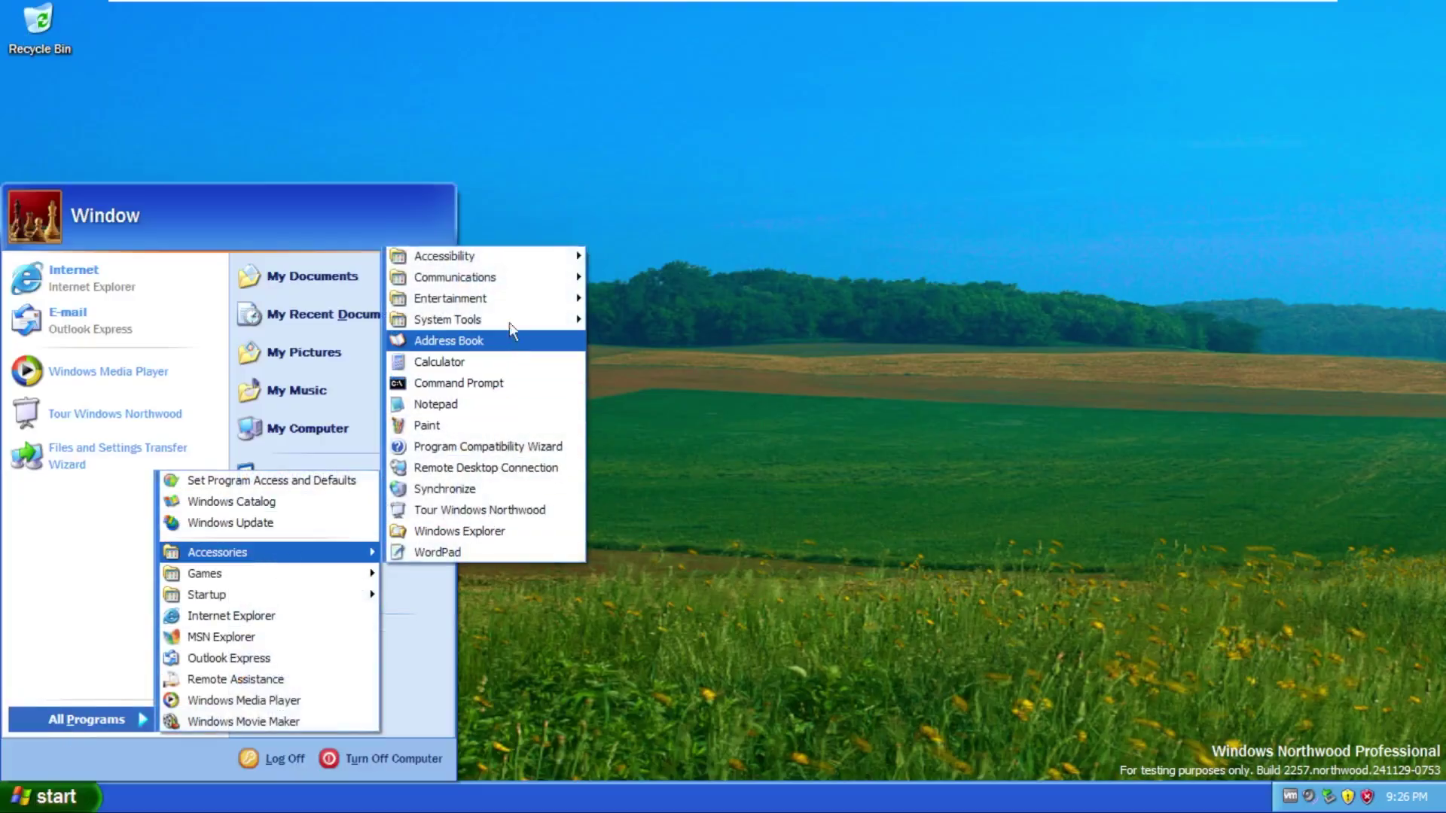
left_click(506, 393)
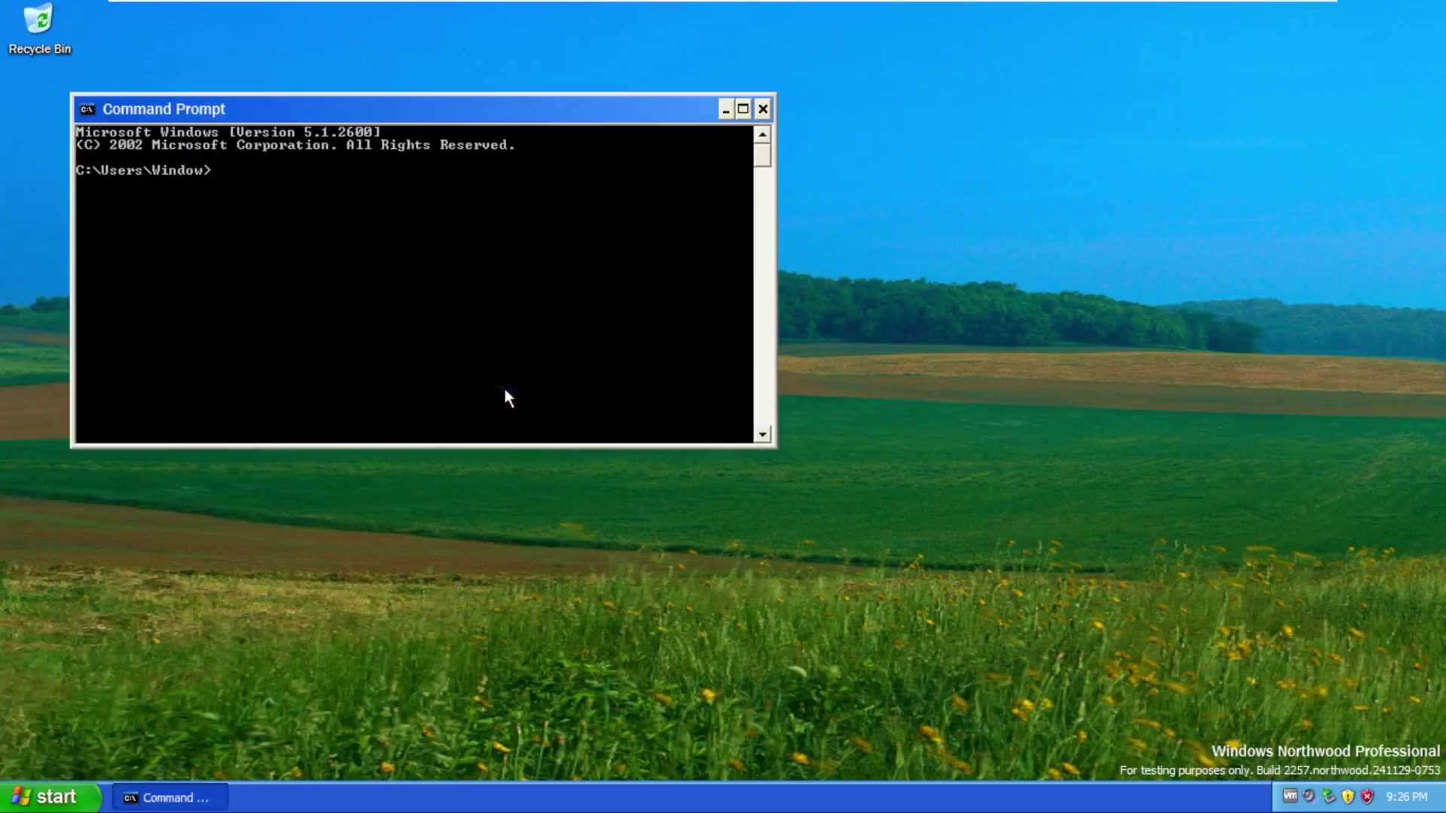
left_click(764, 106)
Step: Show the full All Programs list again and browse it toward Windows Movie Maker
left_click(46, 797)
left_click(87, 720)
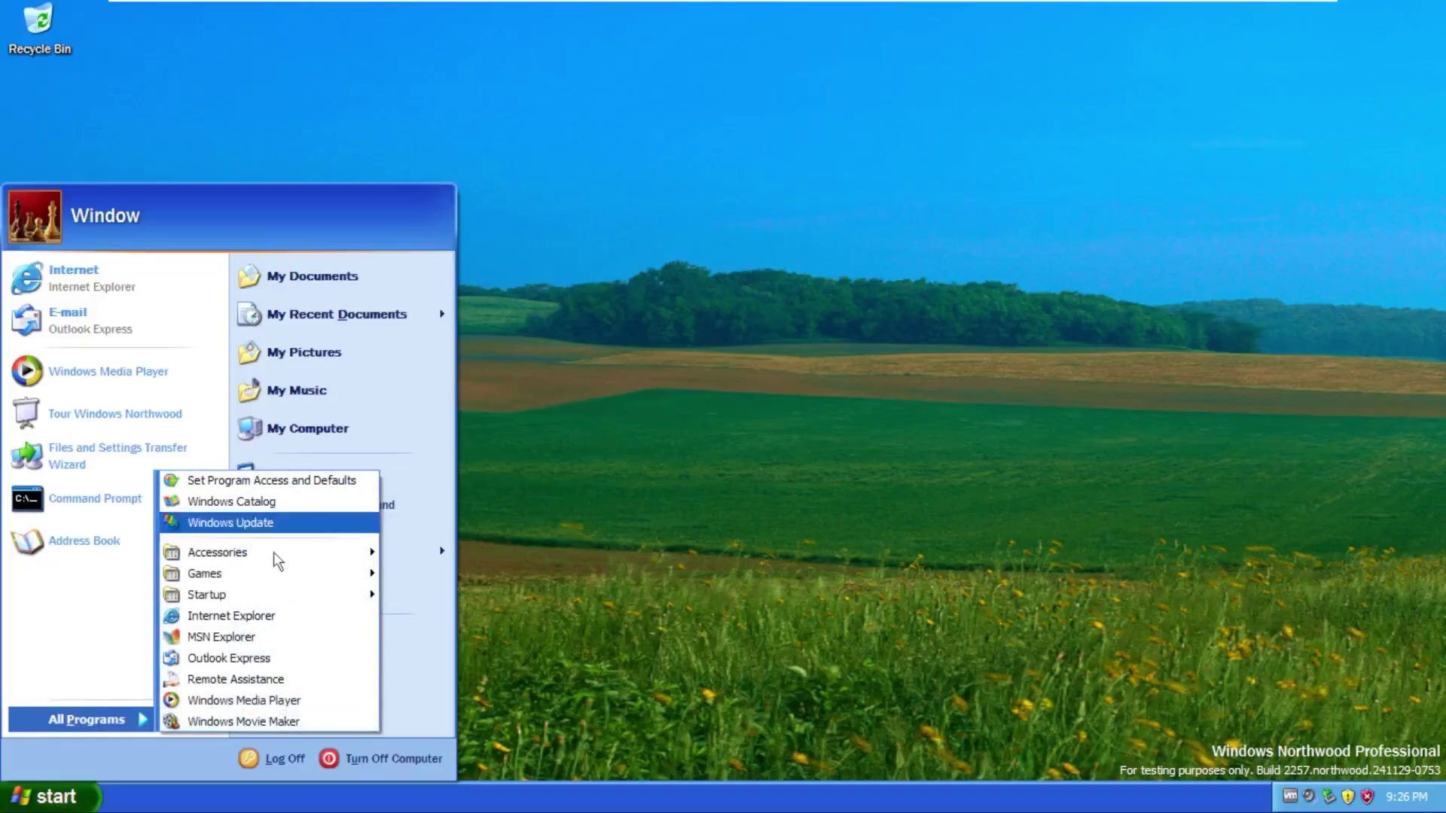
mouse_move(322, 557)
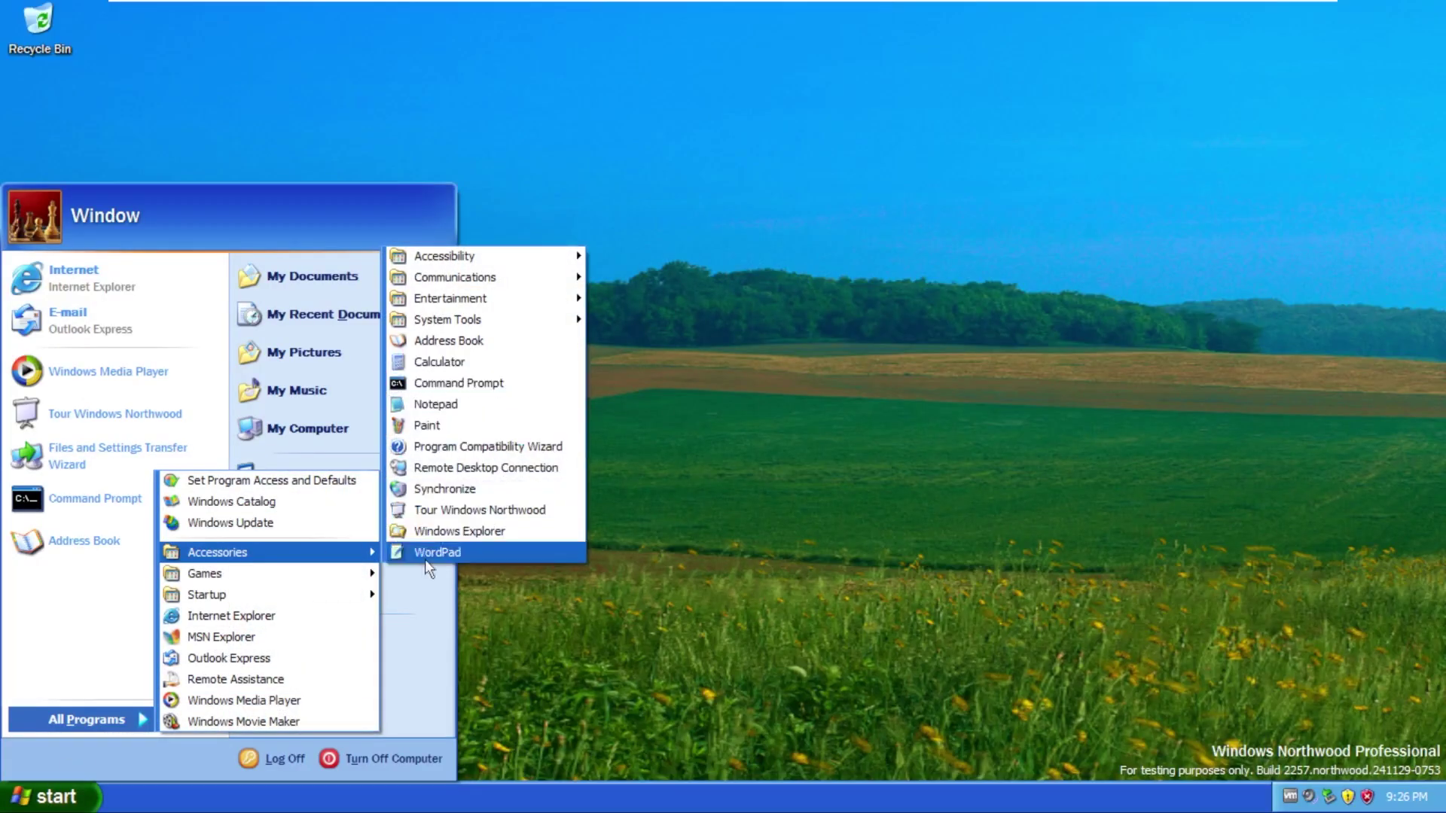
mouse_move(329, 583)
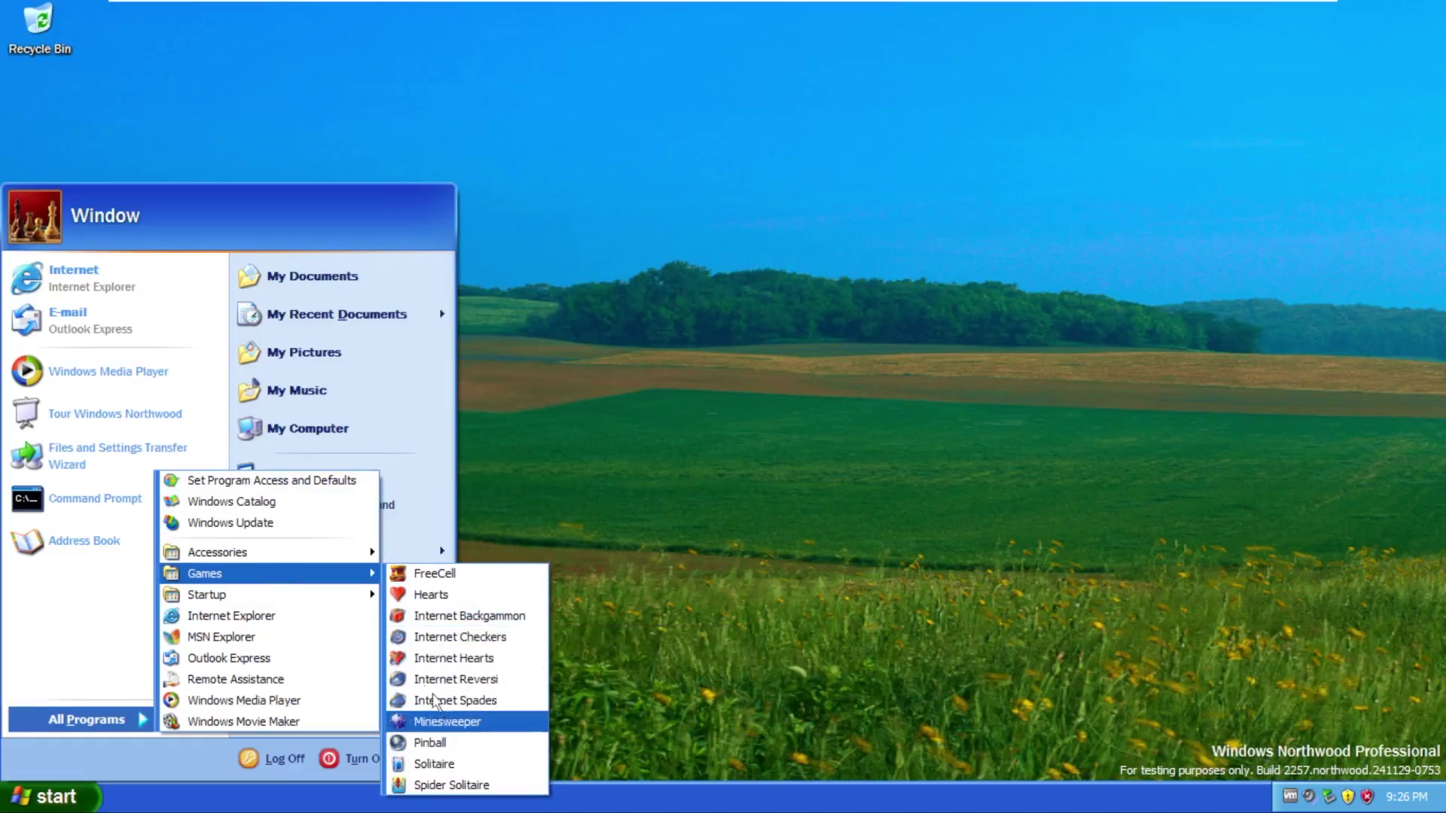
mouse_move(287, 605)
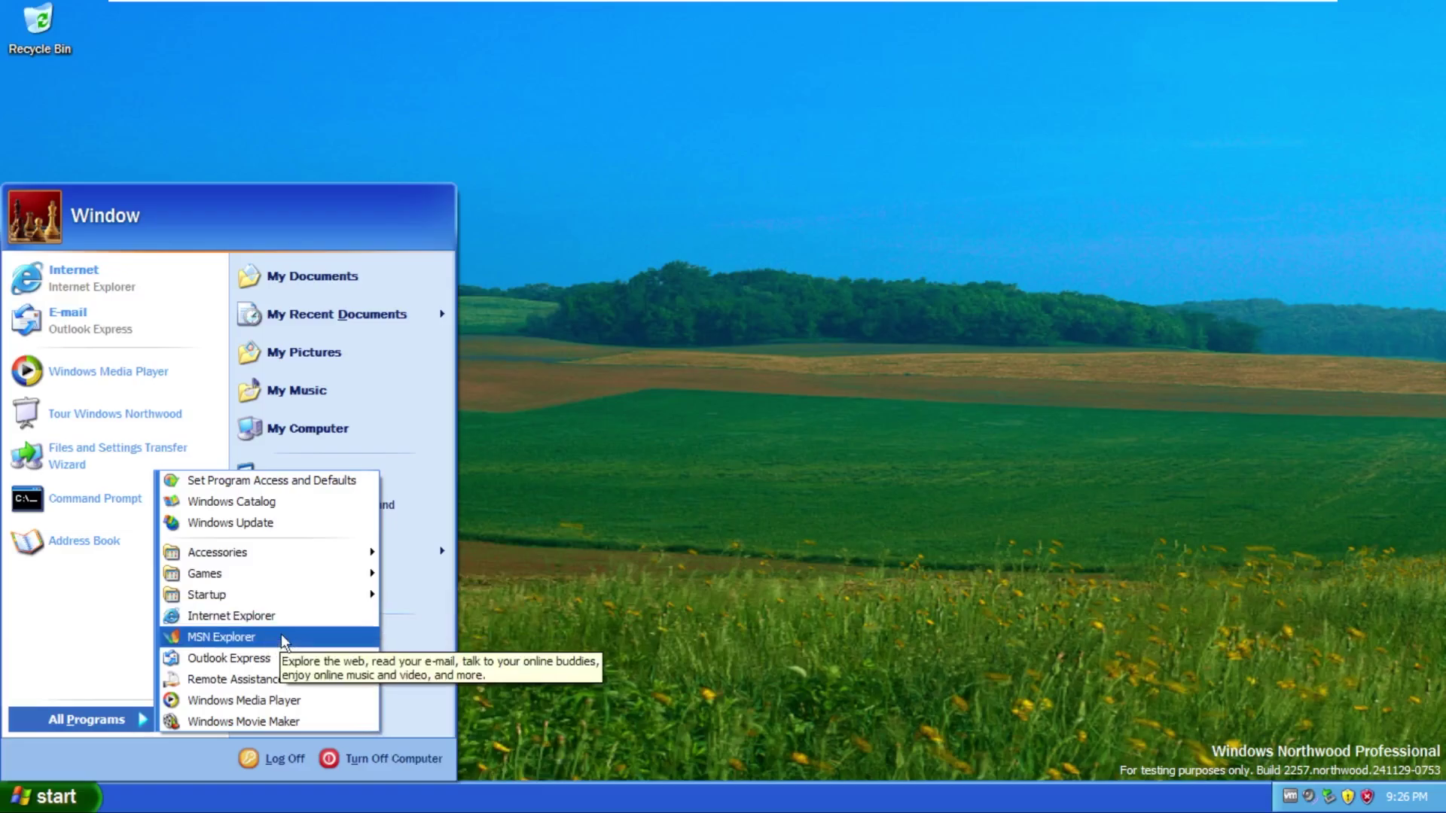
Step: Launch Windows Movie Maker with an untitled project, then close it
left_click(274, 724)
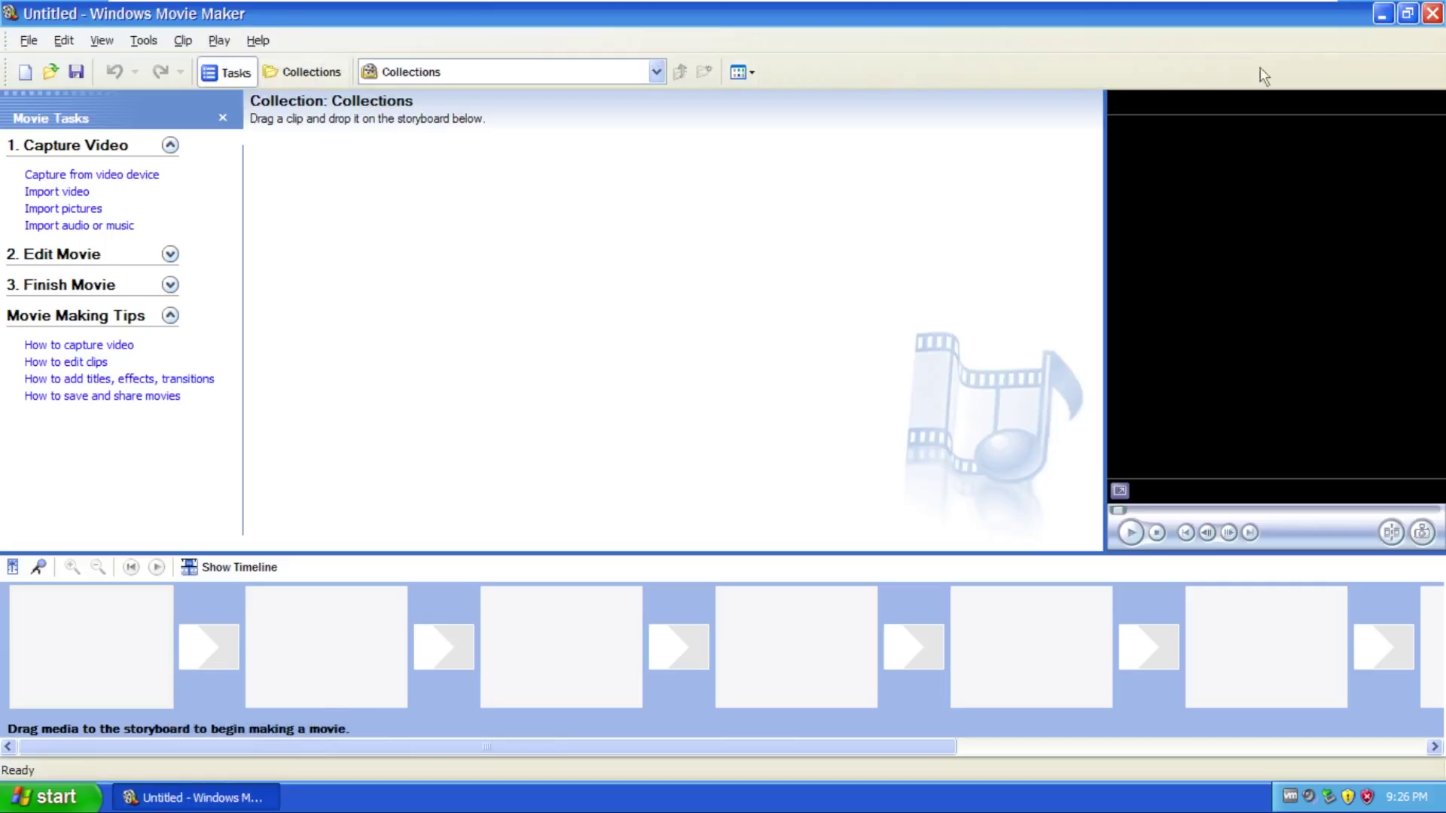
left_click(1432, 13)
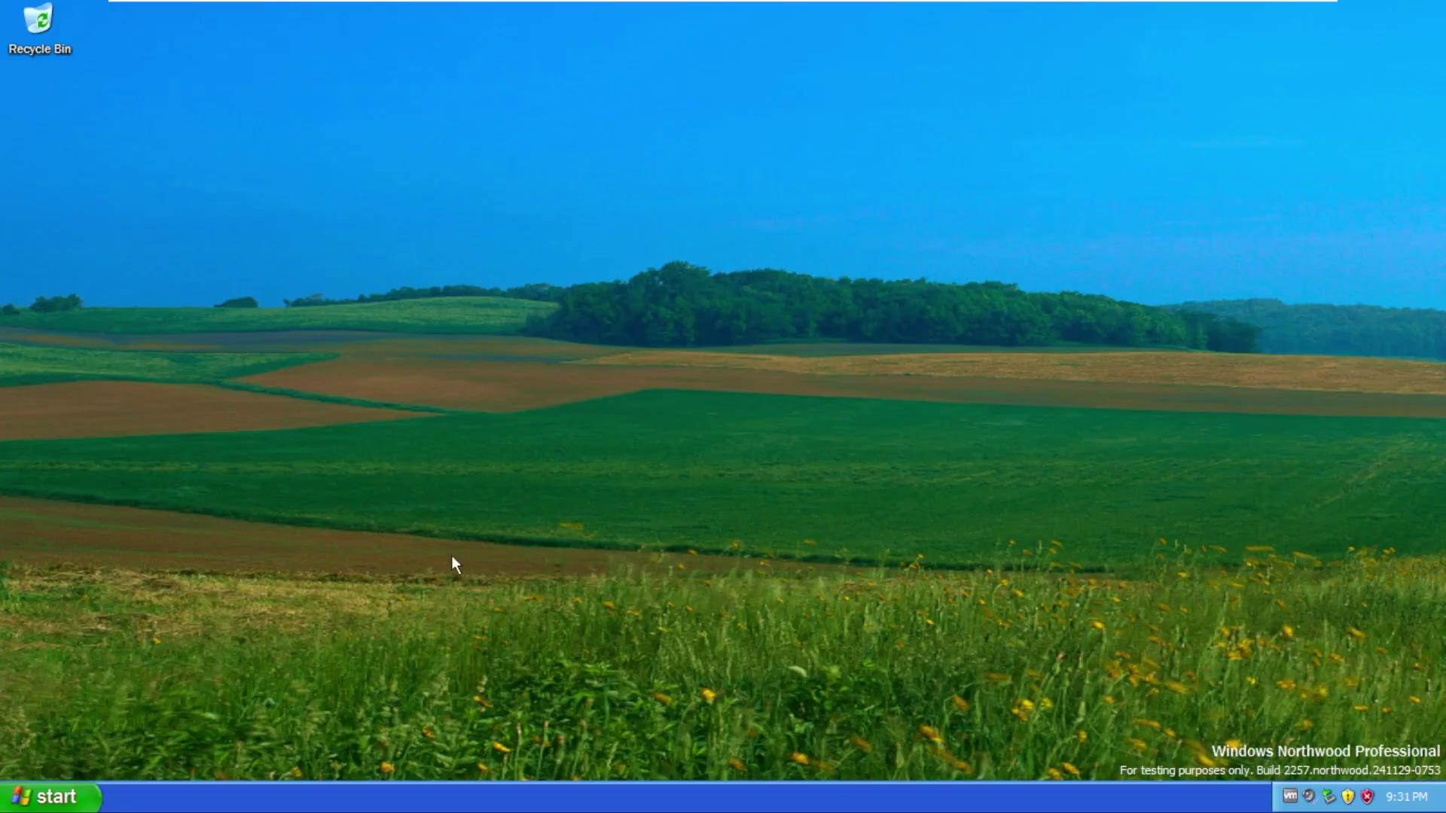
Step: Open My Computer from the Start menu, enlarge its window and move it toward the desktop's middle
left_click(49, 796)
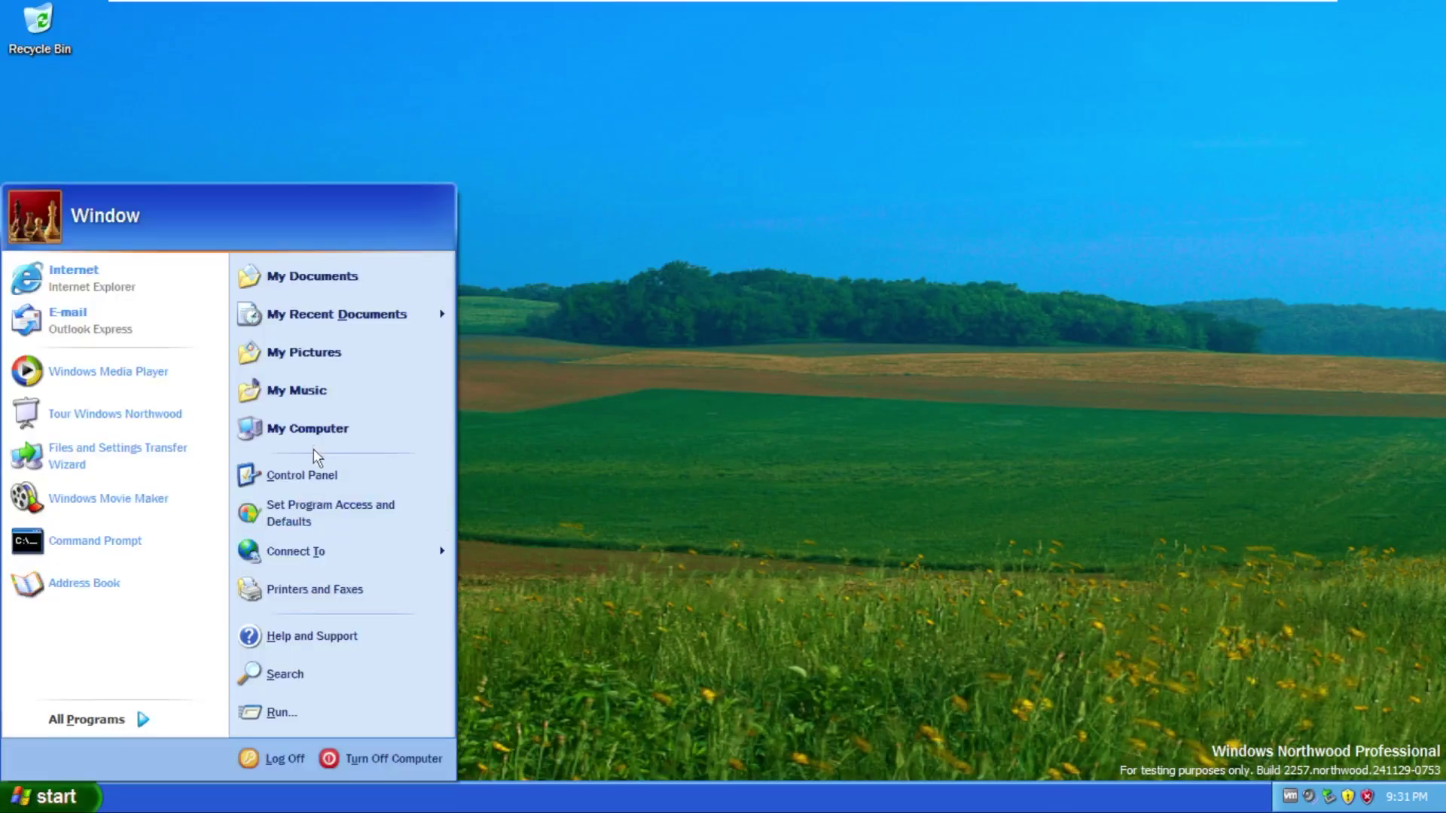
left_click(308, 429)
left_click_drag(496, 164, 551, 119)
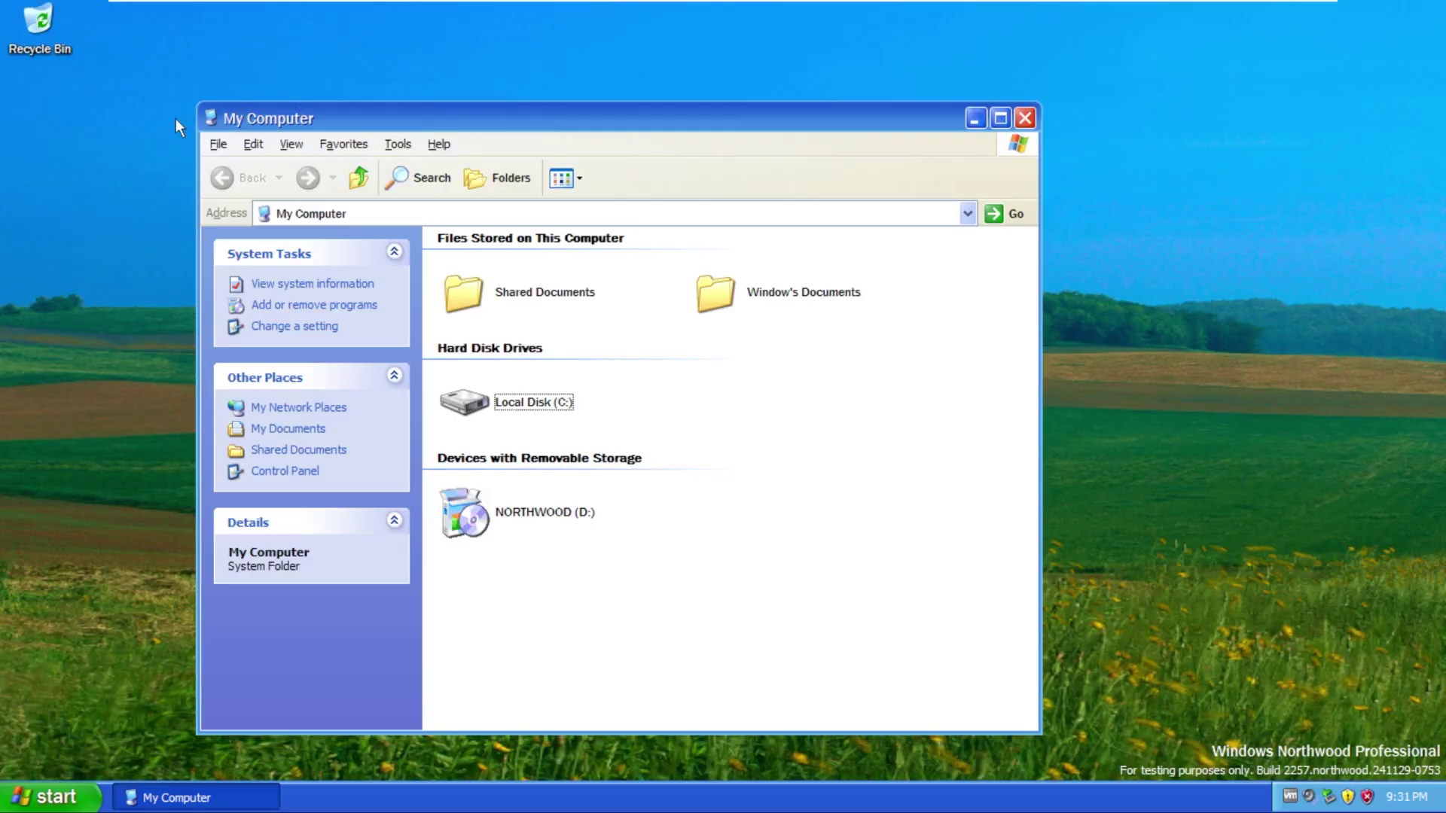
left_click_drag(194, 105, 113, 61)
mouse_move(346, 72)
left_mouse_down()
mouse_move(428, 77)
mouse_move(346, 63)
left_mouse_up()
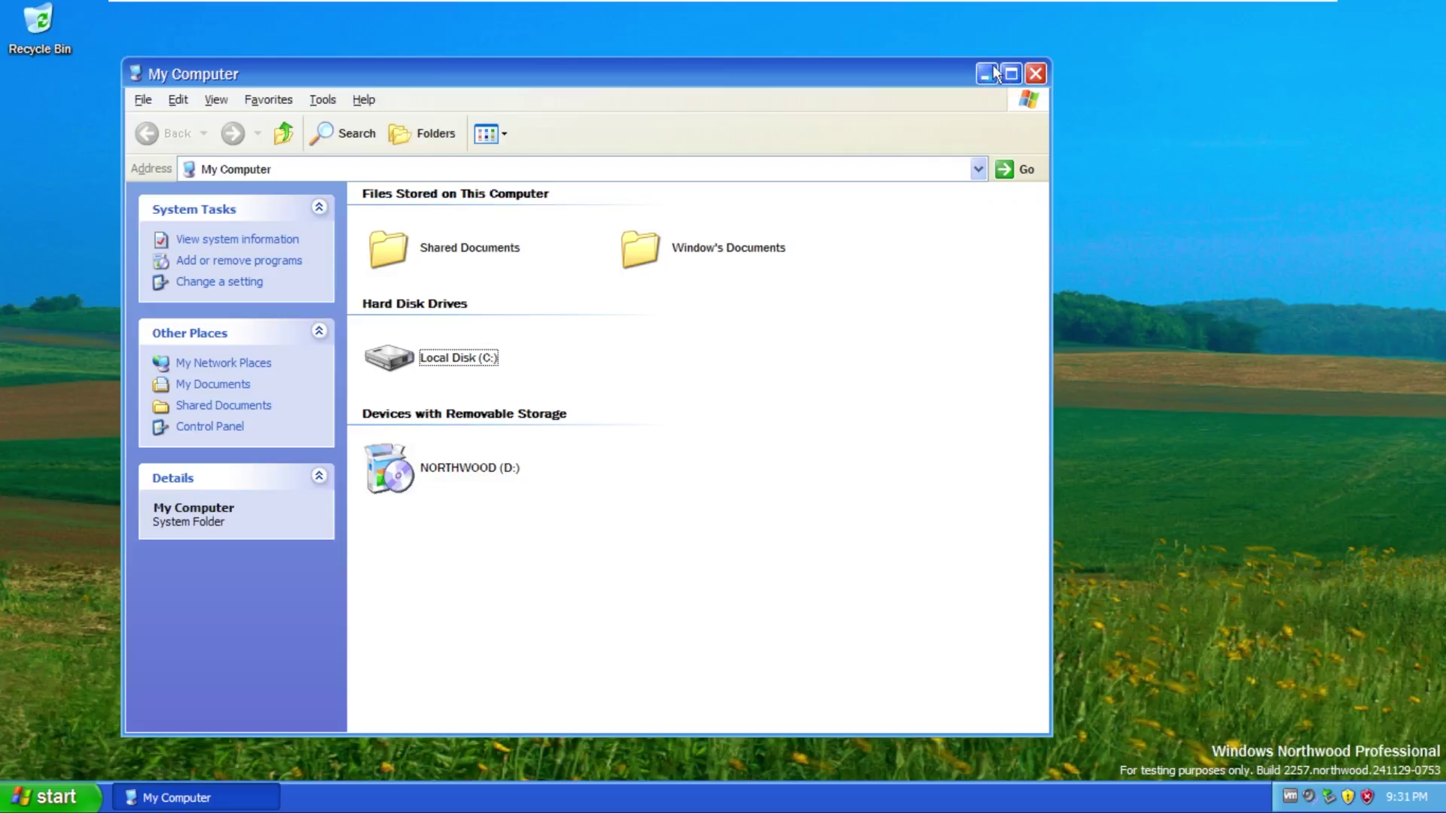
left_click_drag(960, 73, 1047, 78)
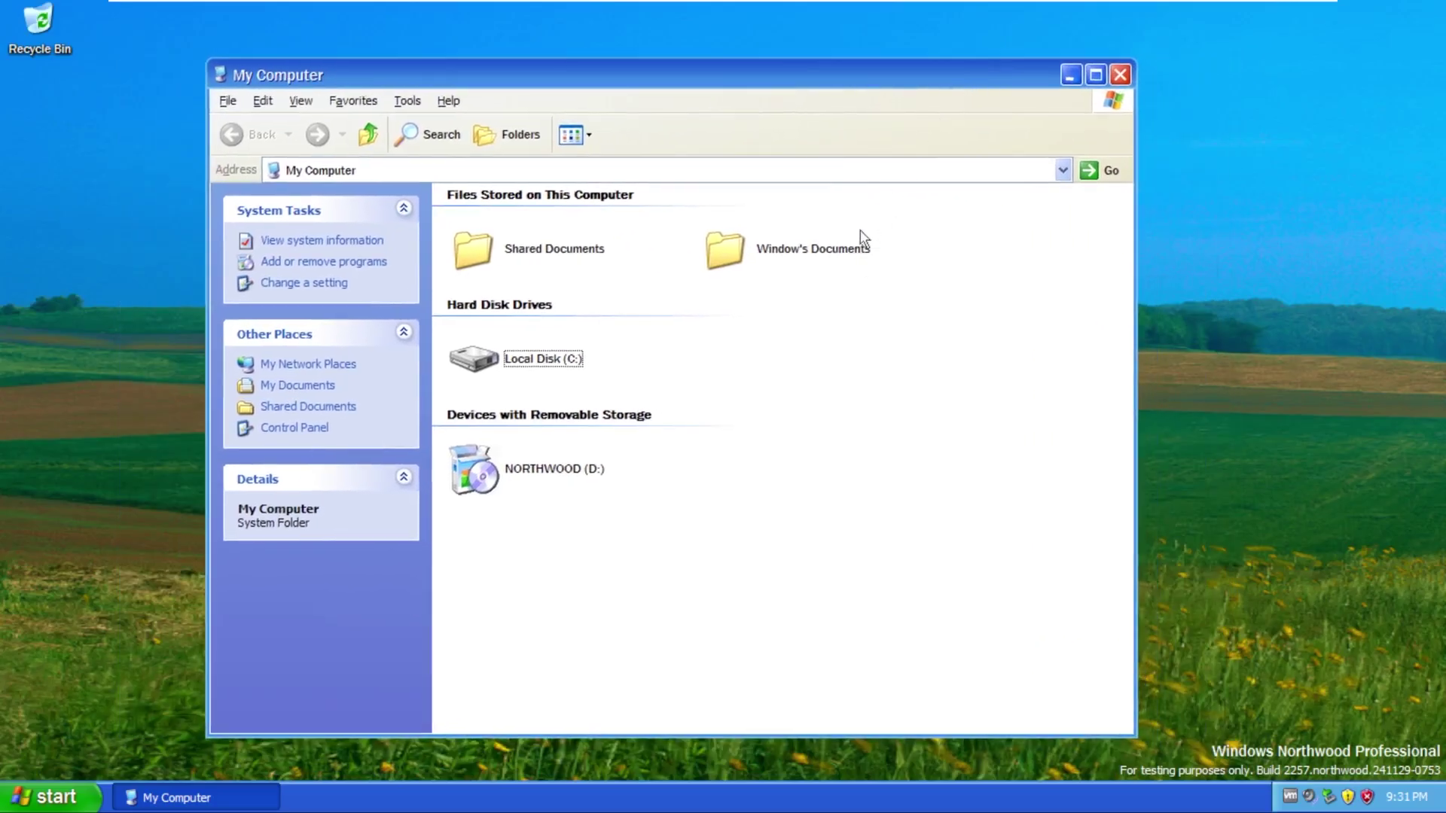
mouse_move(864, 238)
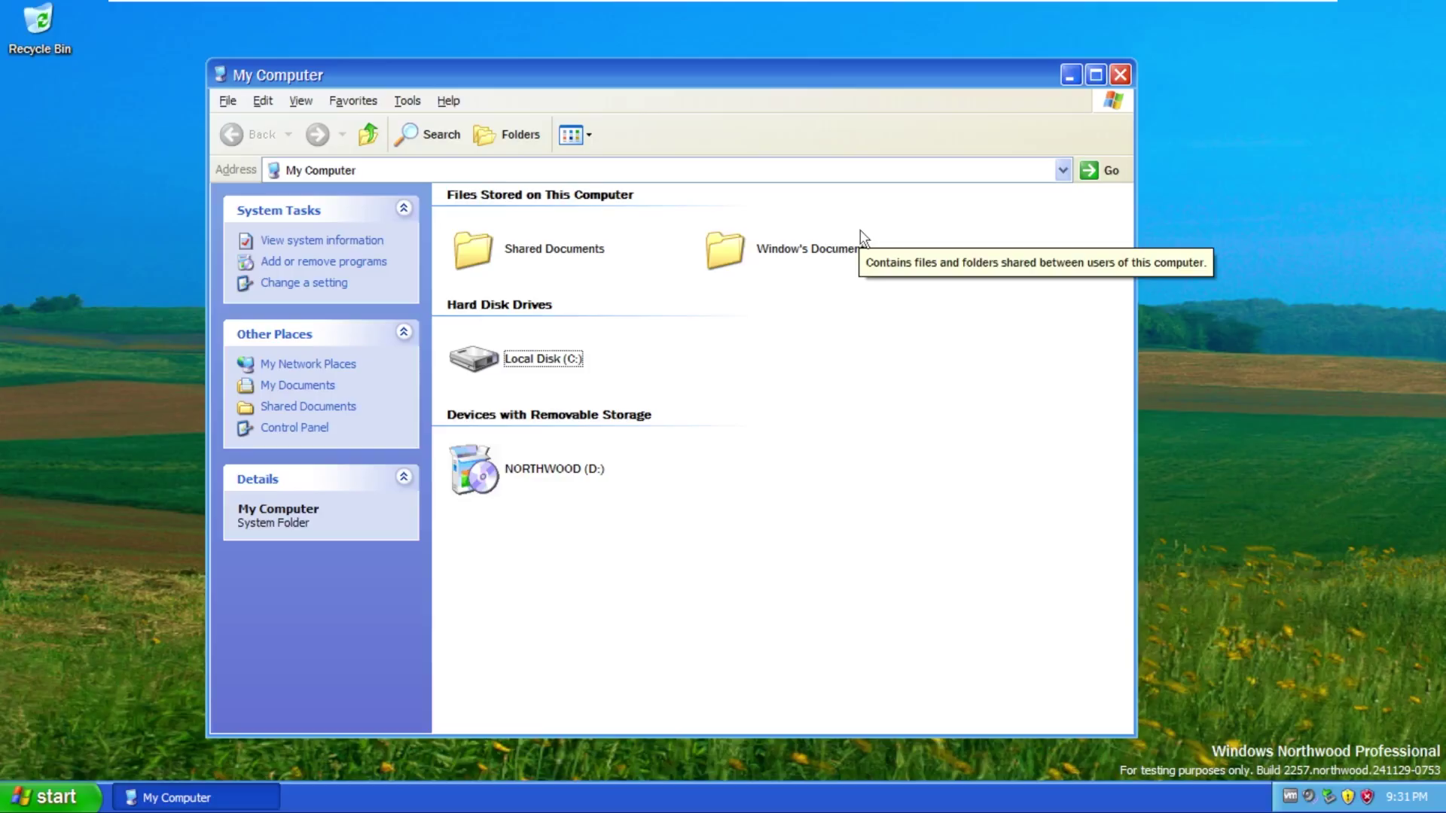
Step: Show Local Disk (C:) Properties: NTFS, 3.38 GB used, 36.6 GB free of 39.9 GB
right_click(636, 360)
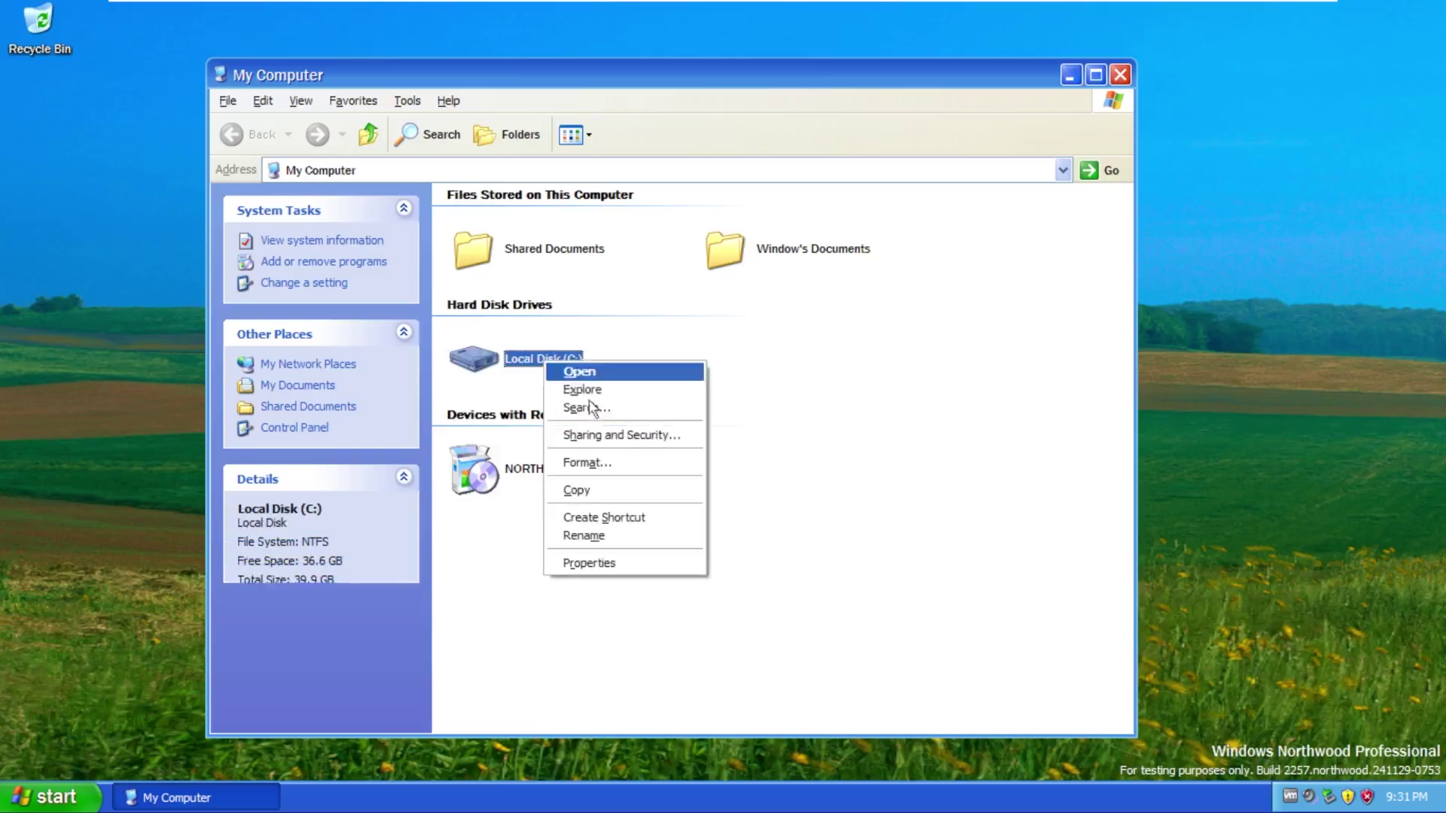
left_click(640, 559)
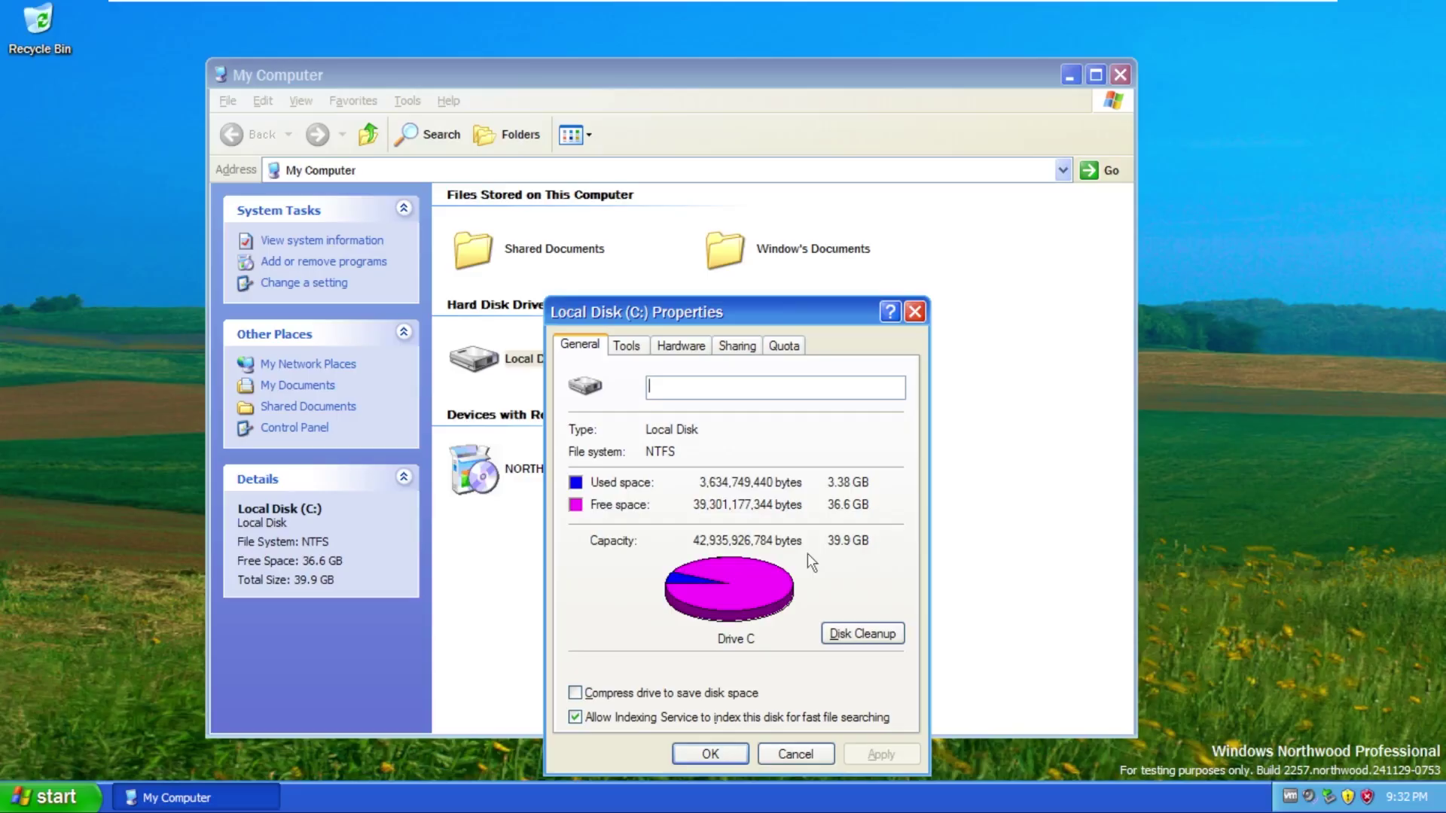
Step: Close the disk properties and My Computer, then check the Windows version with winver
left_click(914, 311)
left_click(1119, 75)
key("super")
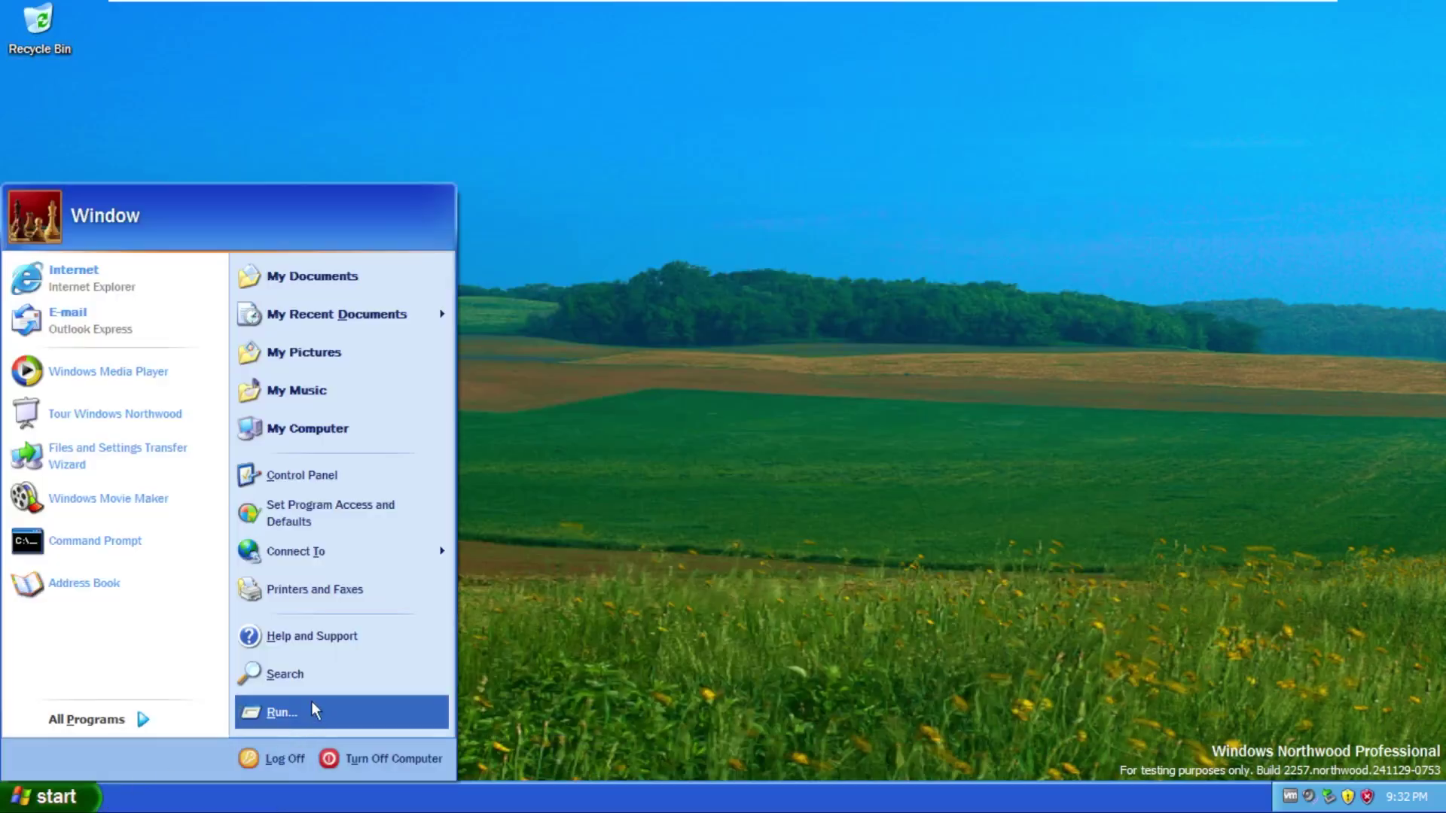
left_click(312, 710)
type("winver")
key("Return")
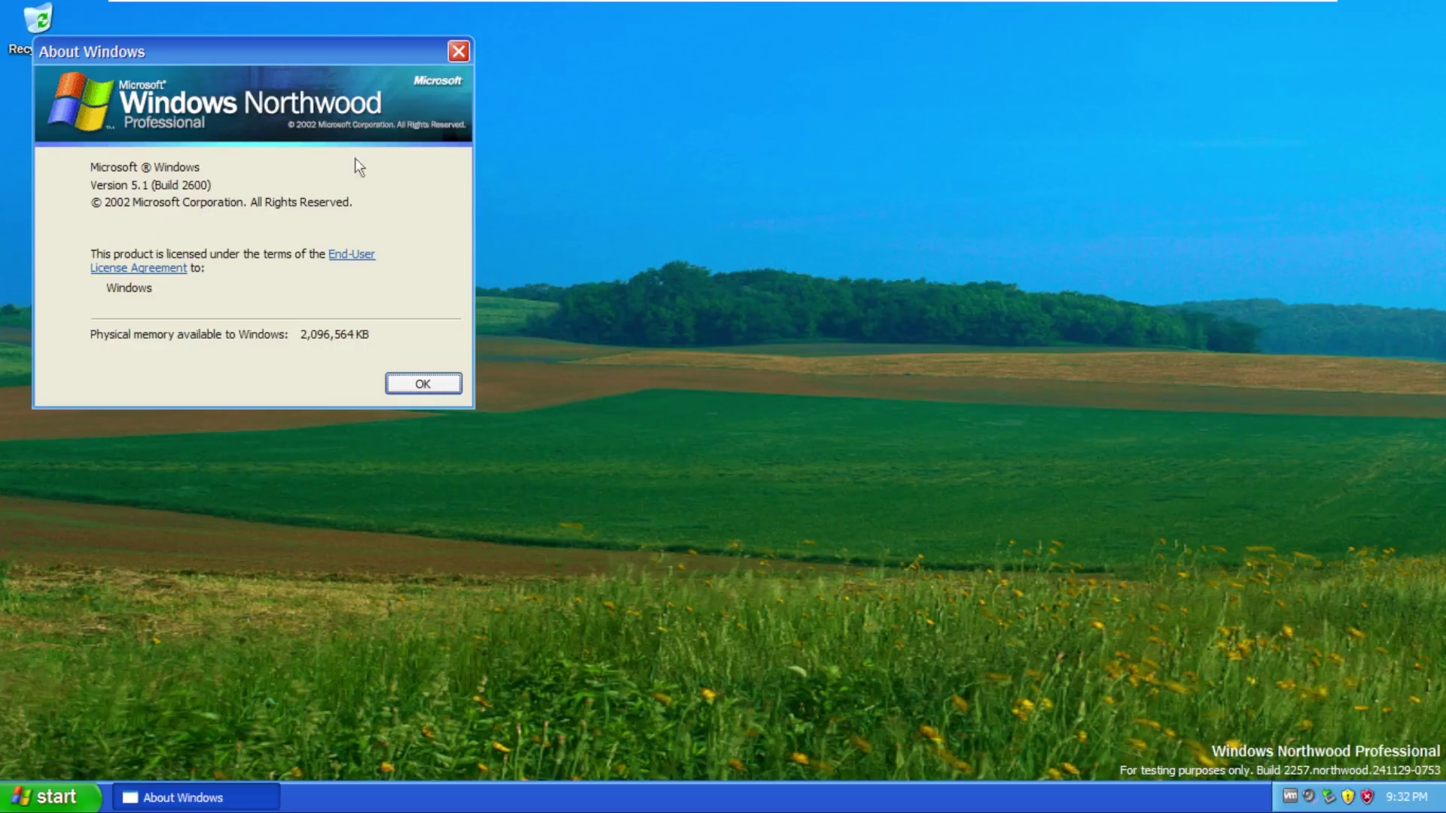
left_click(417, 385)
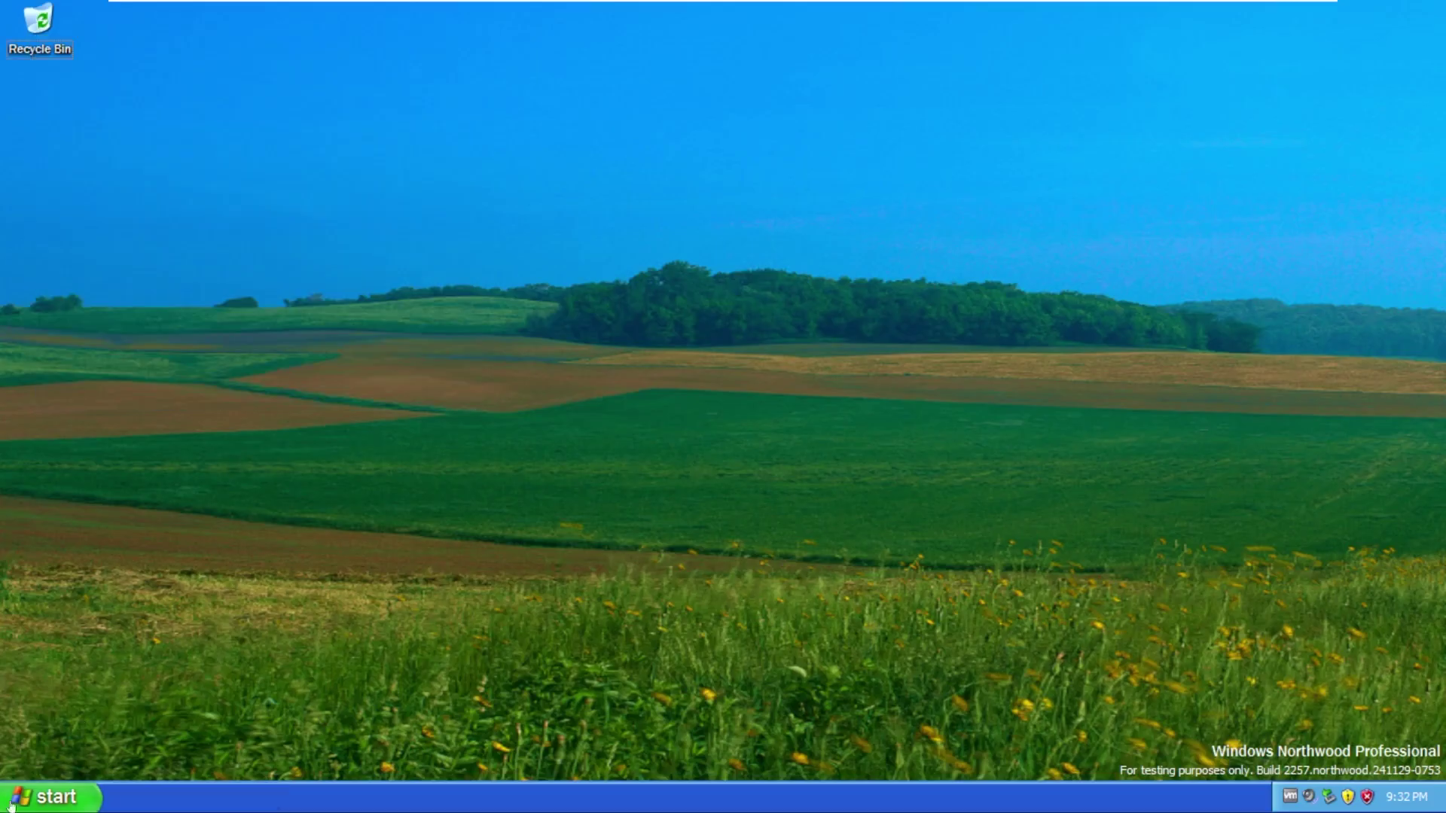
Step: Open System Properties for My Computer from the Start menu, showing i7-10700K and 2.00 GB RAM
left_click(68, 797)
right_click(347, 419)
left_click(415, 601)
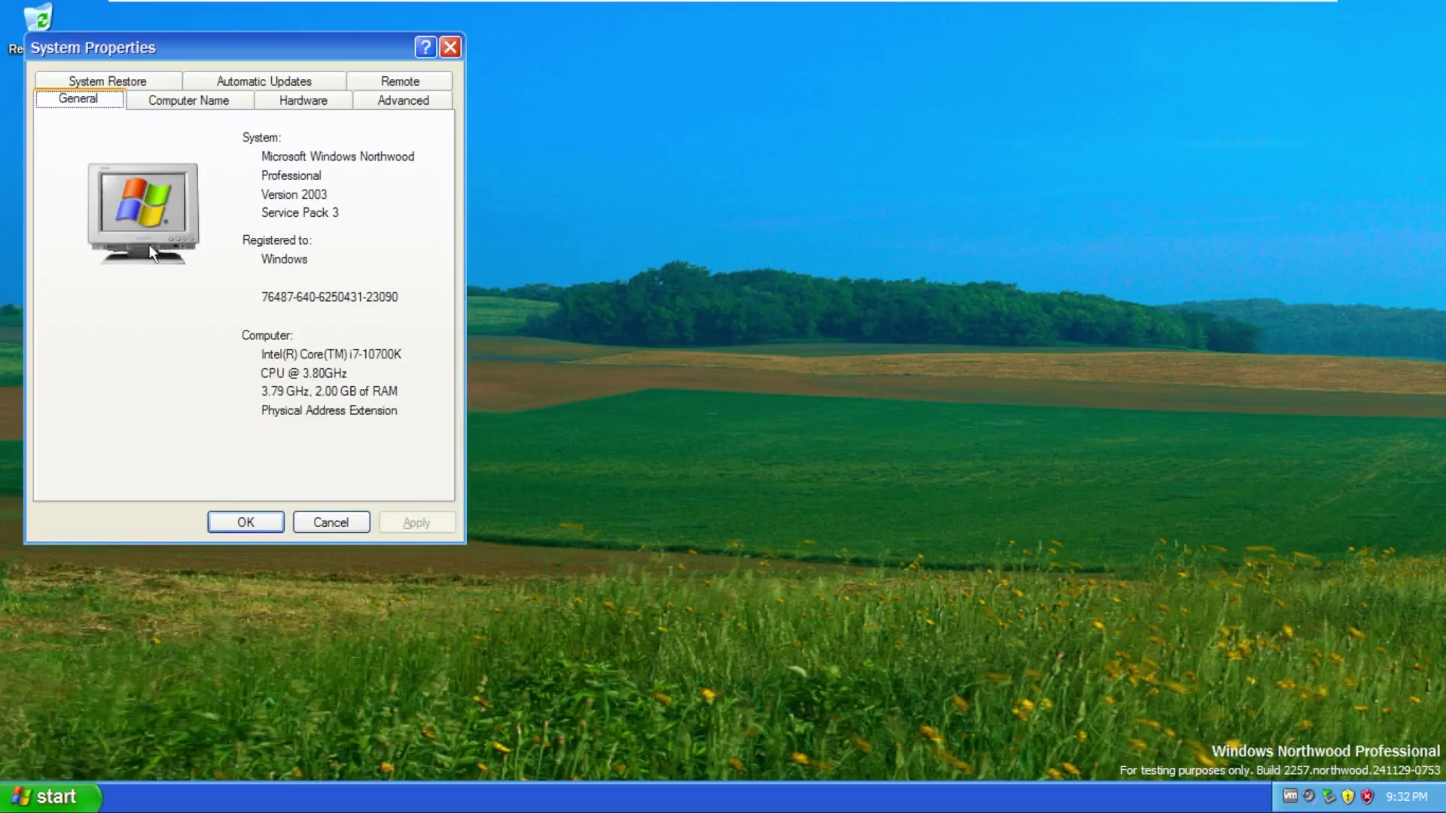
Step: Close System Properties and bring up Task Manager's Performance tab, centred on the desktop
left_click(450, 48)
right_click(555, 799)
left_click(567, 736)
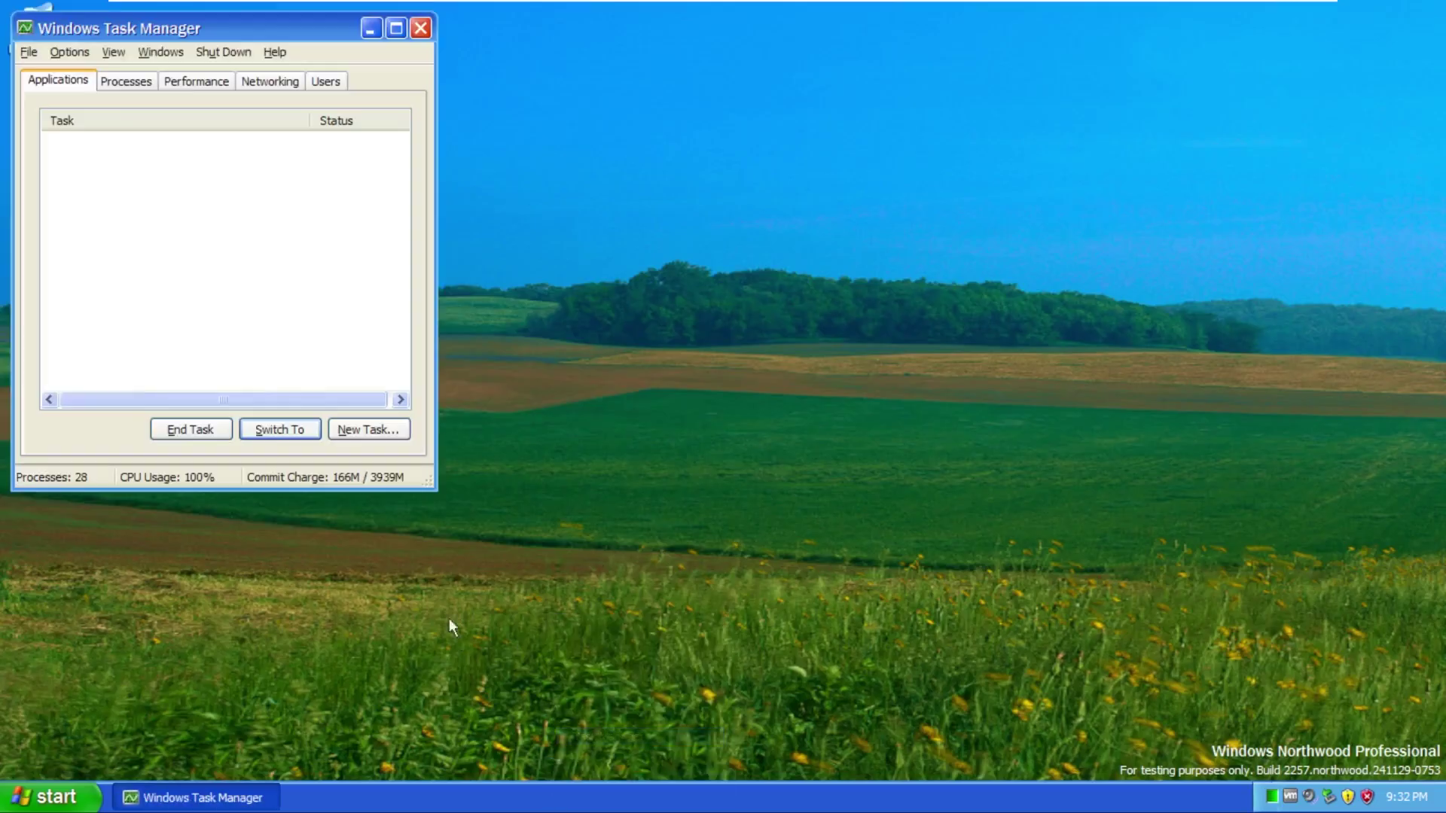
left_click(128, 83)
left_click(195, 81)
left_click_drag(229, 21, 639, 155)
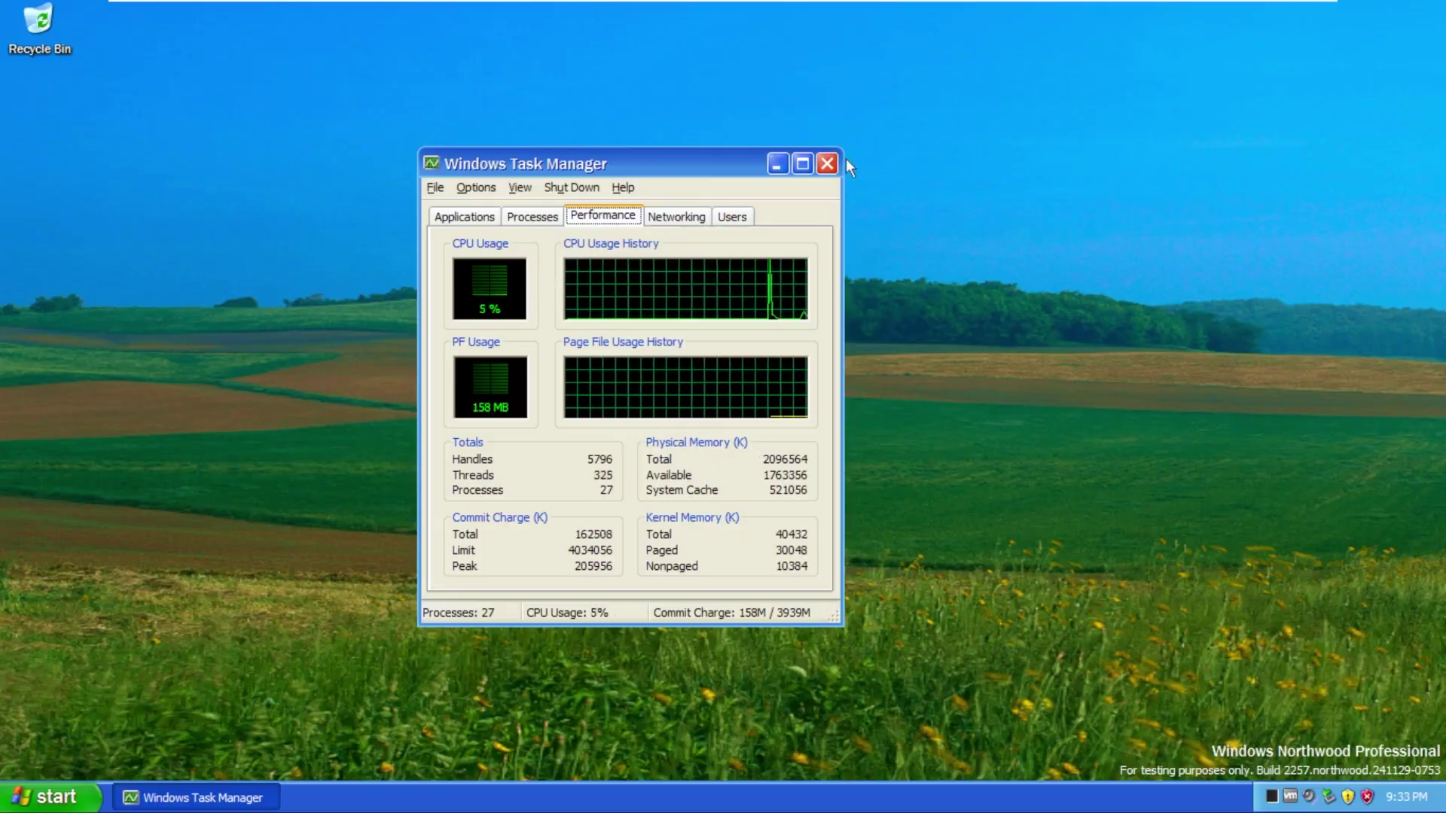
Step: Close Task Manager and browse the Themes, Settings and Appearance tabs of Display Properties
left_click(827, 163)
right_click(817, 230)
left_click(858, 364)
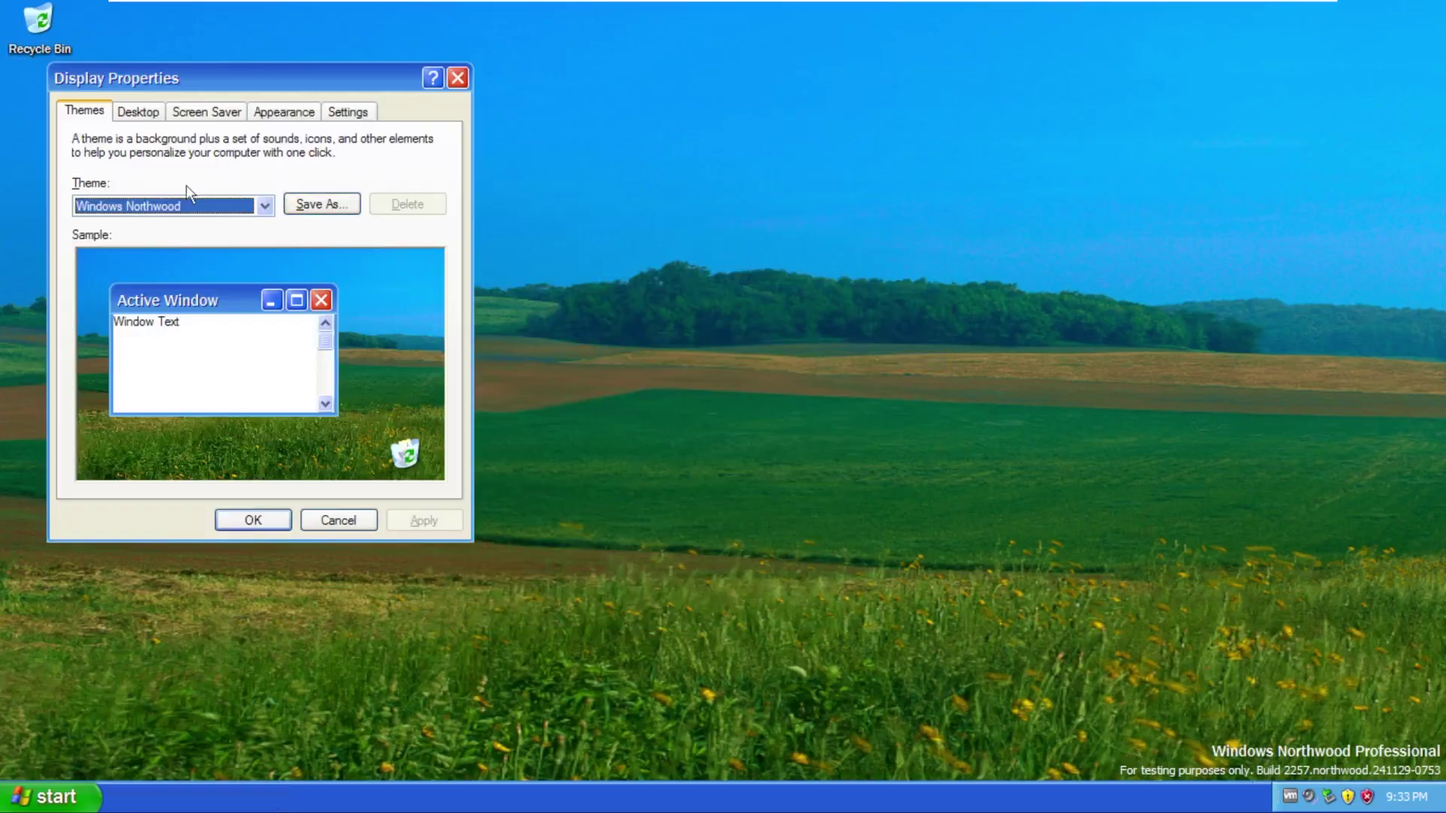
left_click(188, 205)
left_click(348, 112)
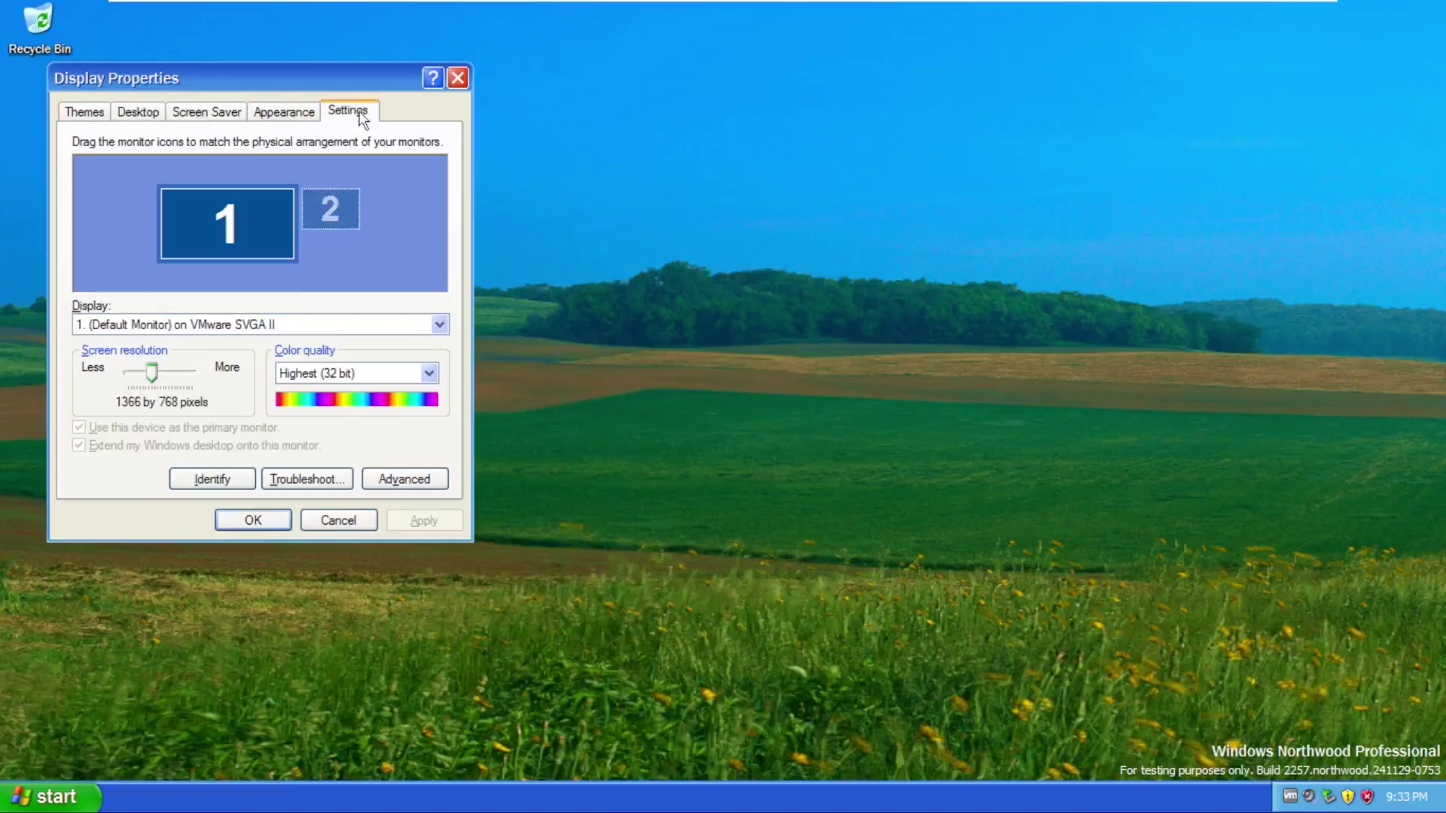
left_click(291, 113)
Step: Try the Windows Classic window style, revert to Windows Northwood style, then view screen saver settings
left_click(245, 377)
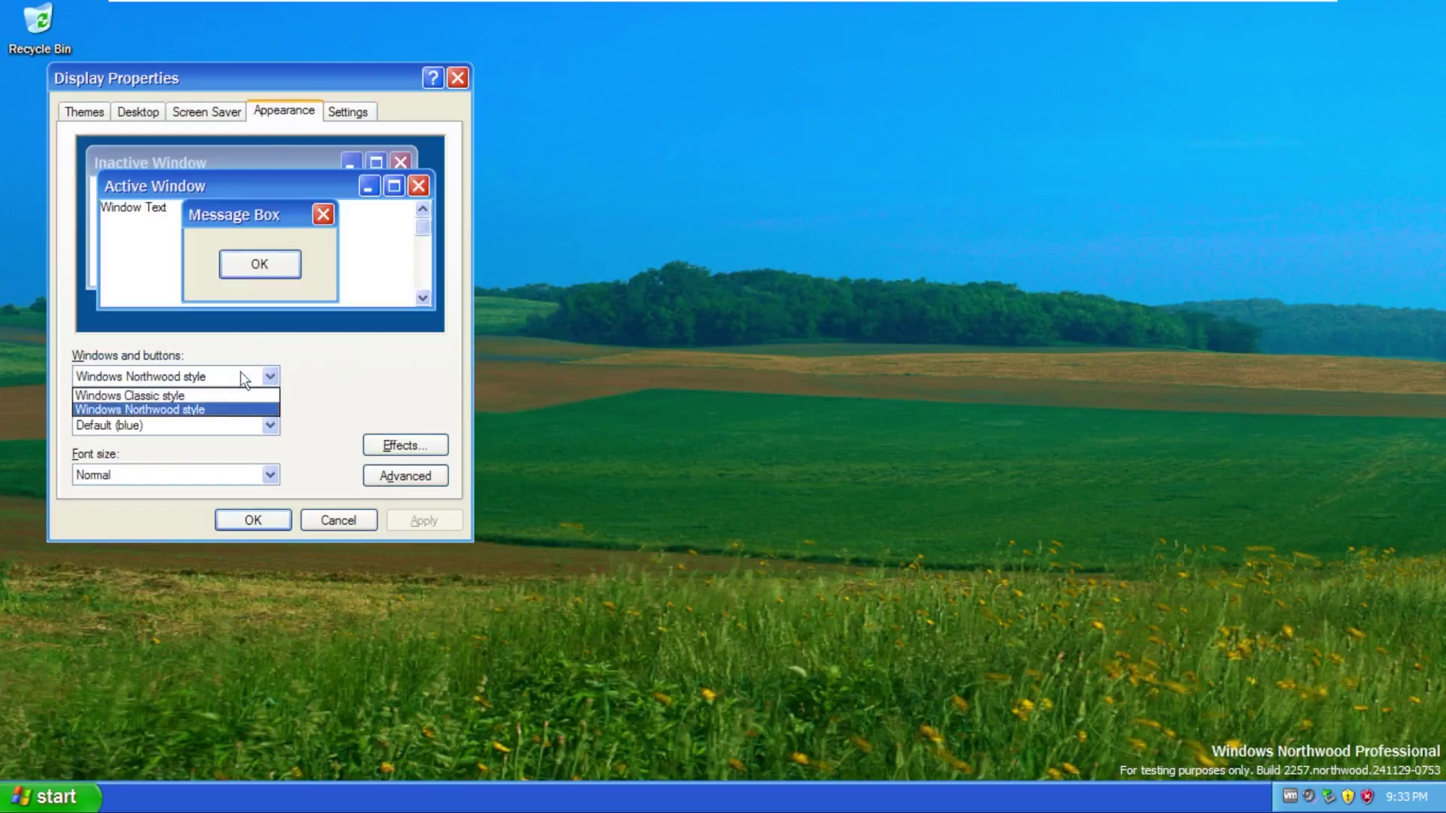
left_click(226, 395)
left_click(244, 377)
left_click(233, 409)
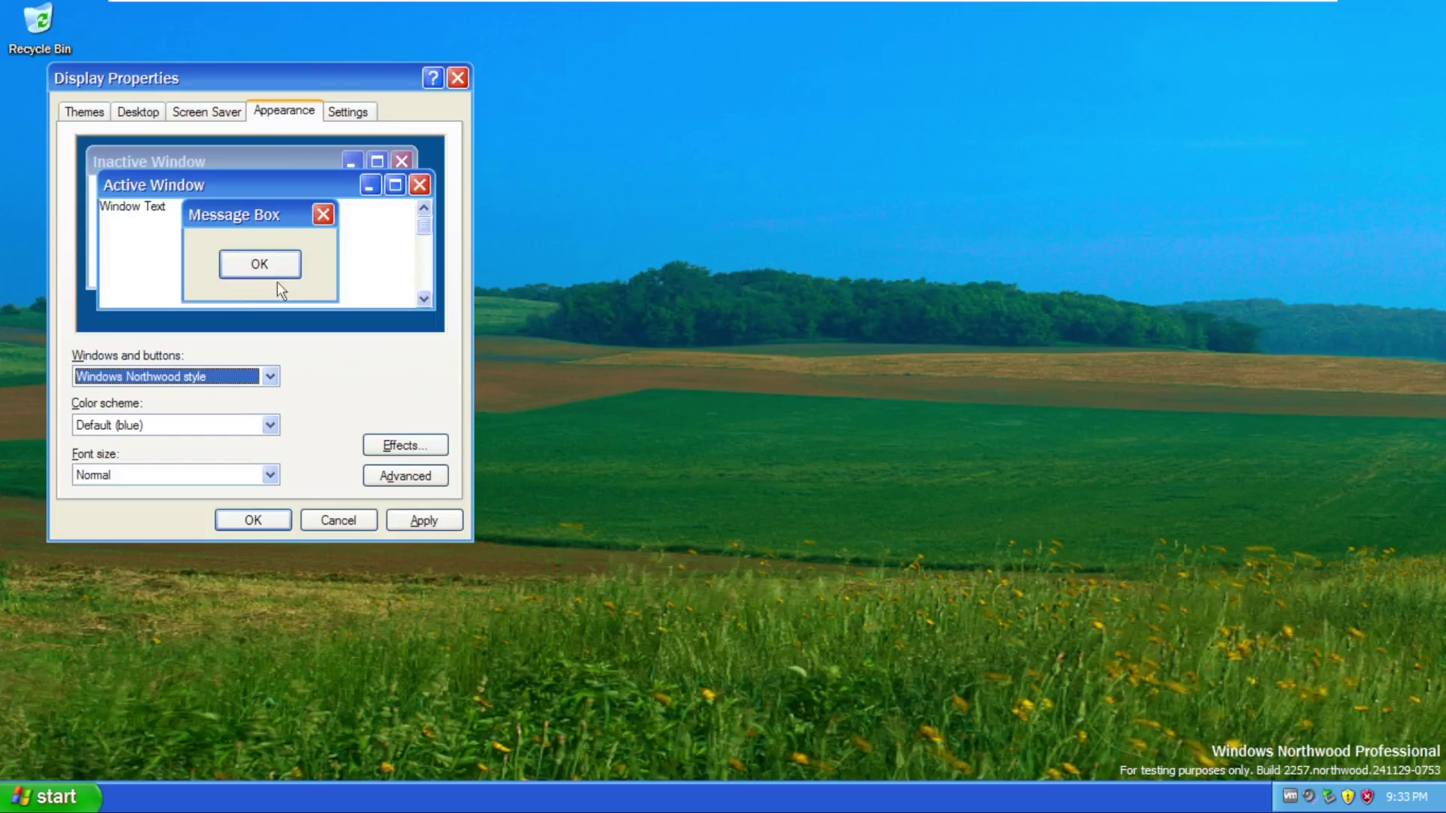
left_click(207, 113)
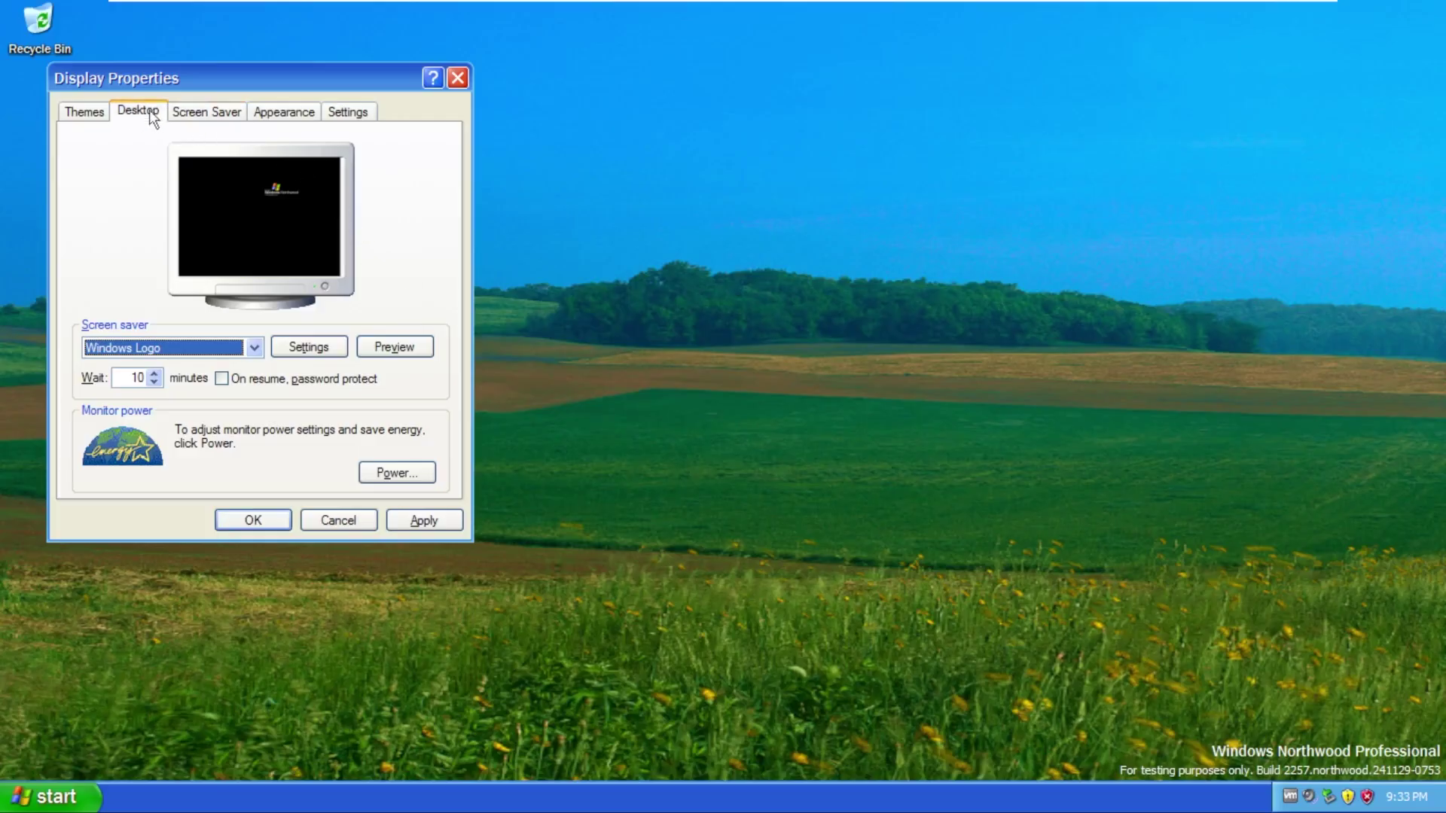
Step: Preview desktop wallpapers including Canals, Zapotec and Windows Northwood
left_click(135, 408)
left_click(134, 425)
scroll(134, 425, "down", 1)
scroll(136, 421, "down", 3)
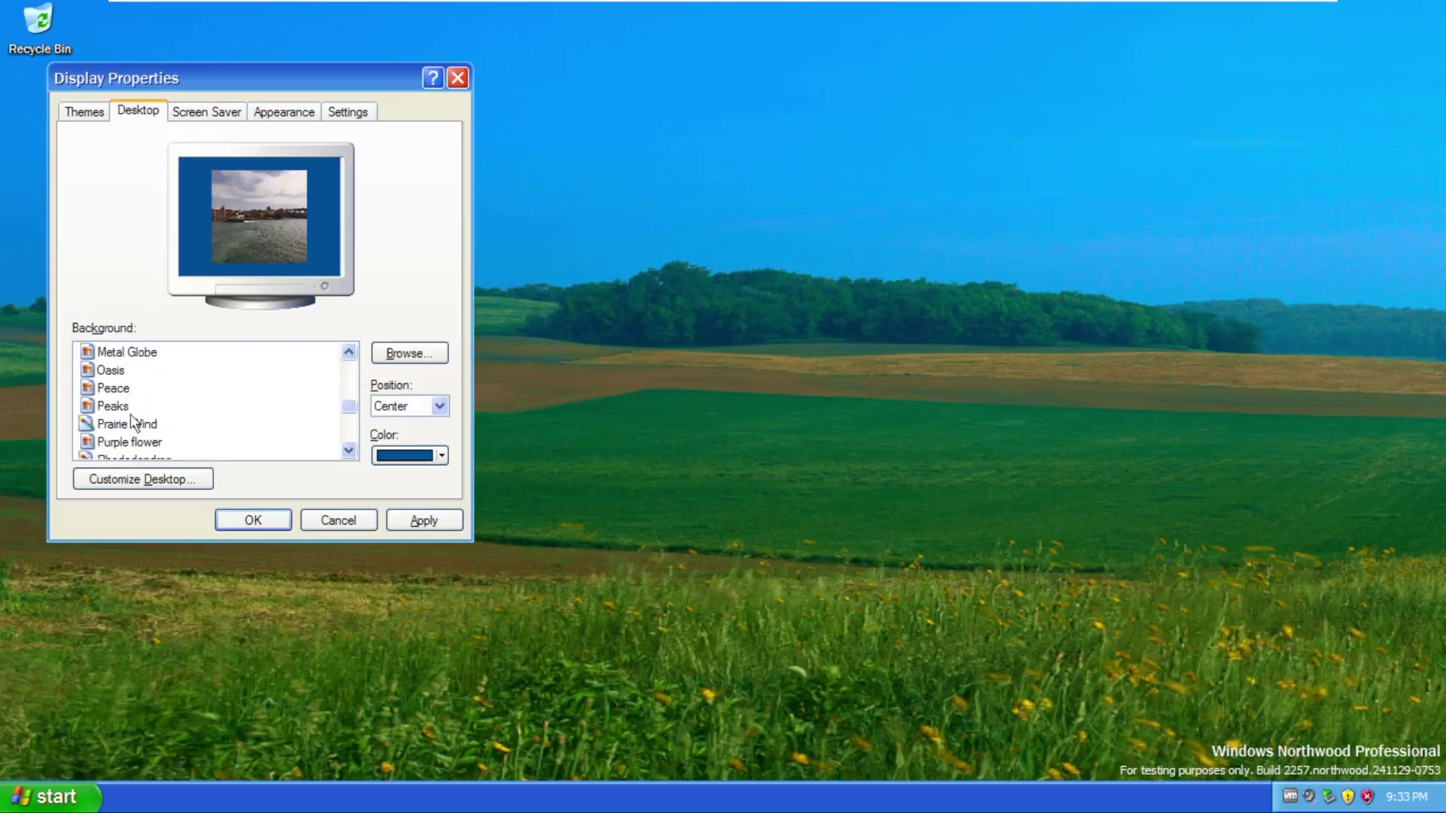
left_click(139, 414)
scroll(143, 416, "down", 3)
left_click(132, 440)
left_click(146, 423)
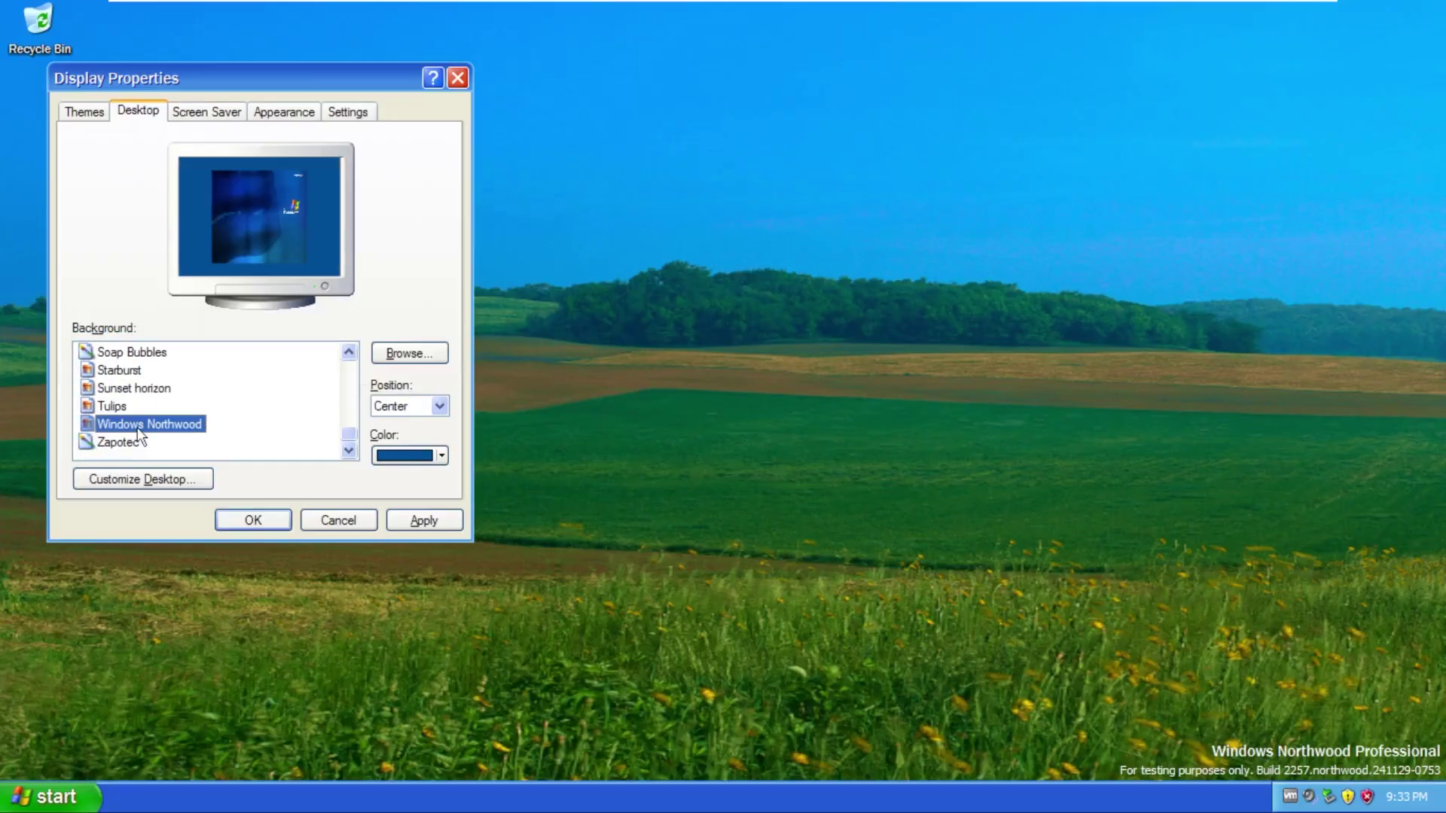
Step: Apply the Windows Northwood wallpaper tiled, then stretched
left_click(439, 406)
left_click(399, 423)
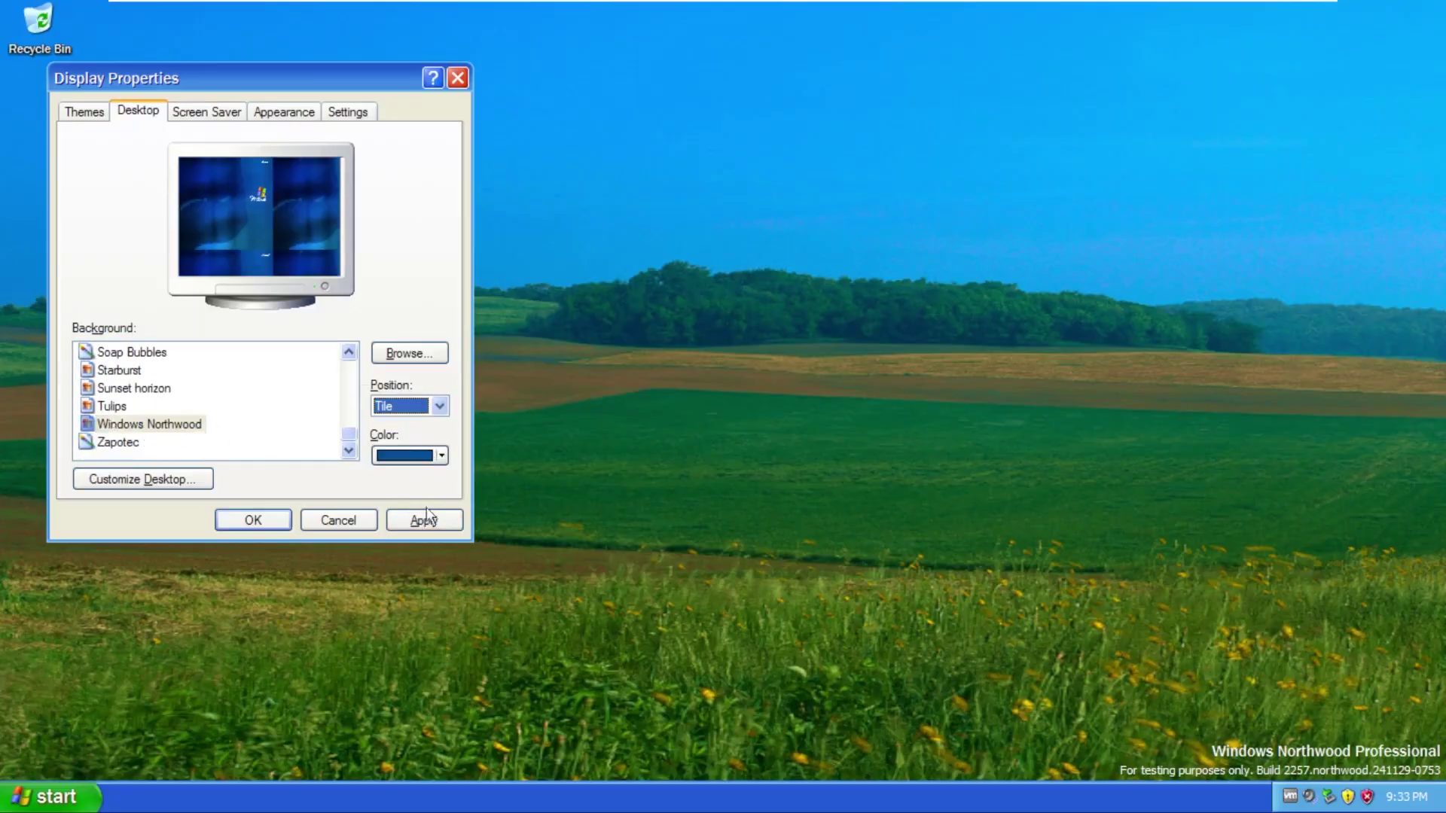
left_click(424, 520)
left_click(439, 406)
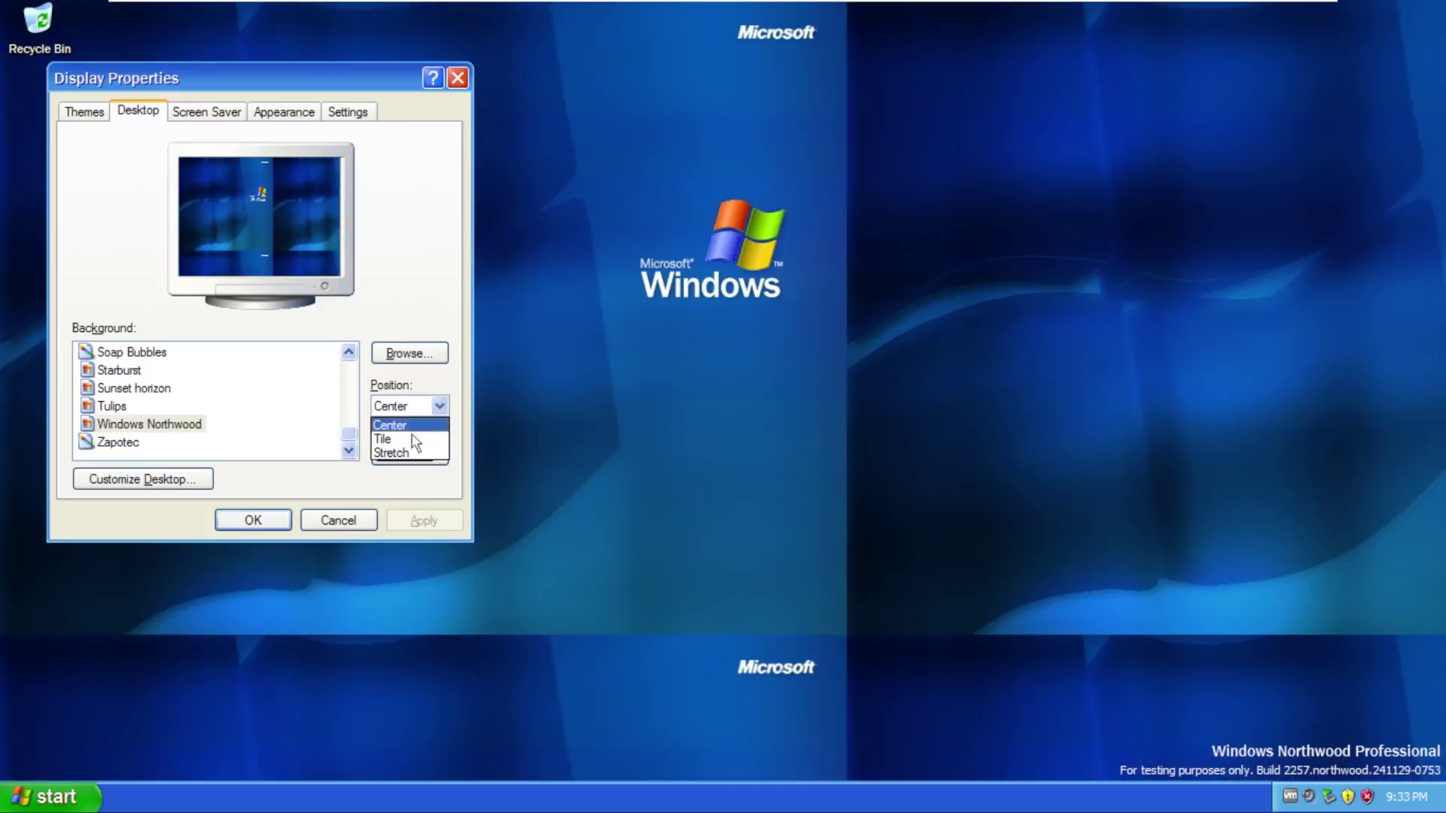
left_click(399, 447)
left_click(424, 521)
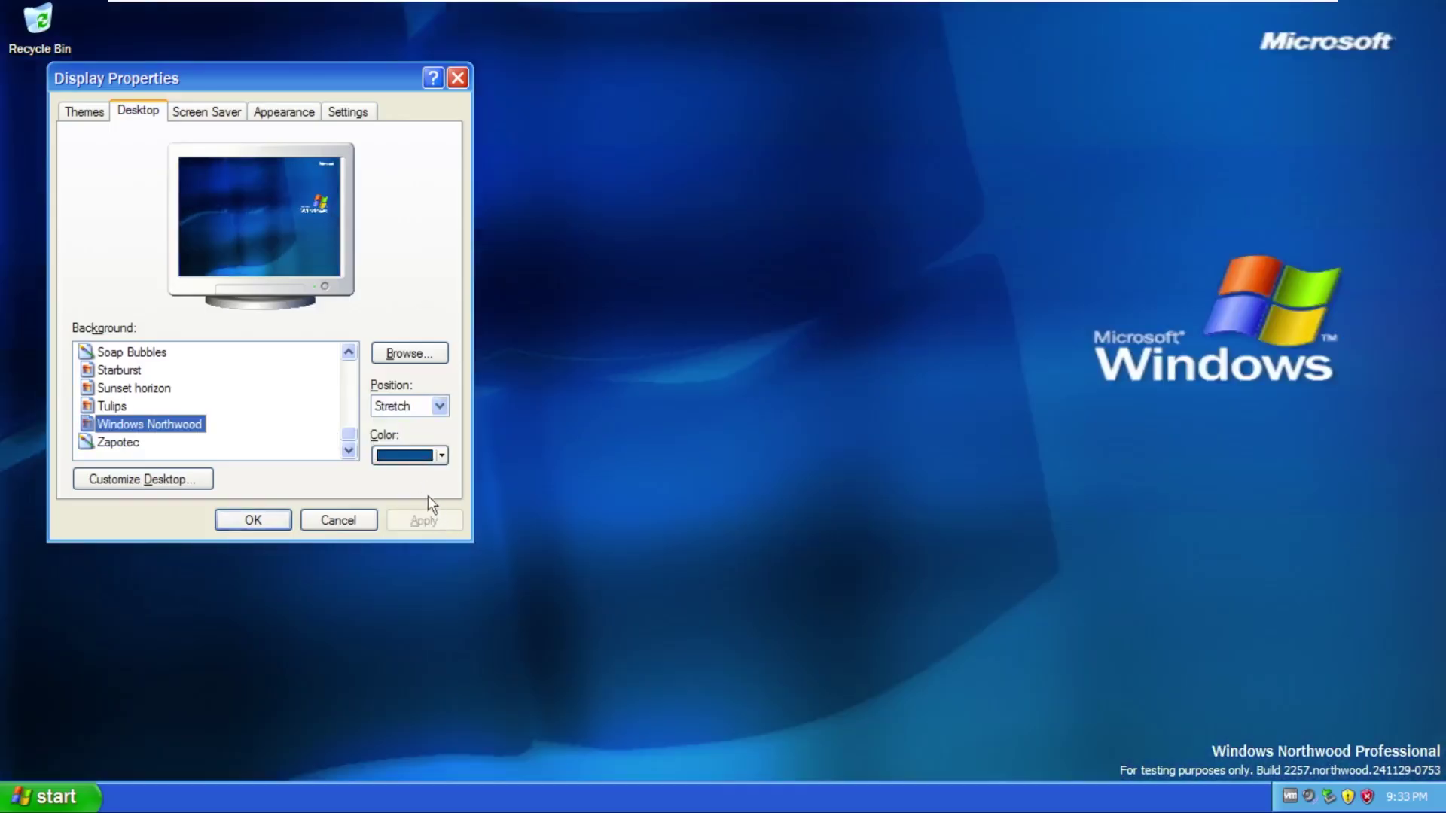
Step: Select Bliss as the background, set its position to Stretch, and apply it
scroll(236, 435, "up", 10)
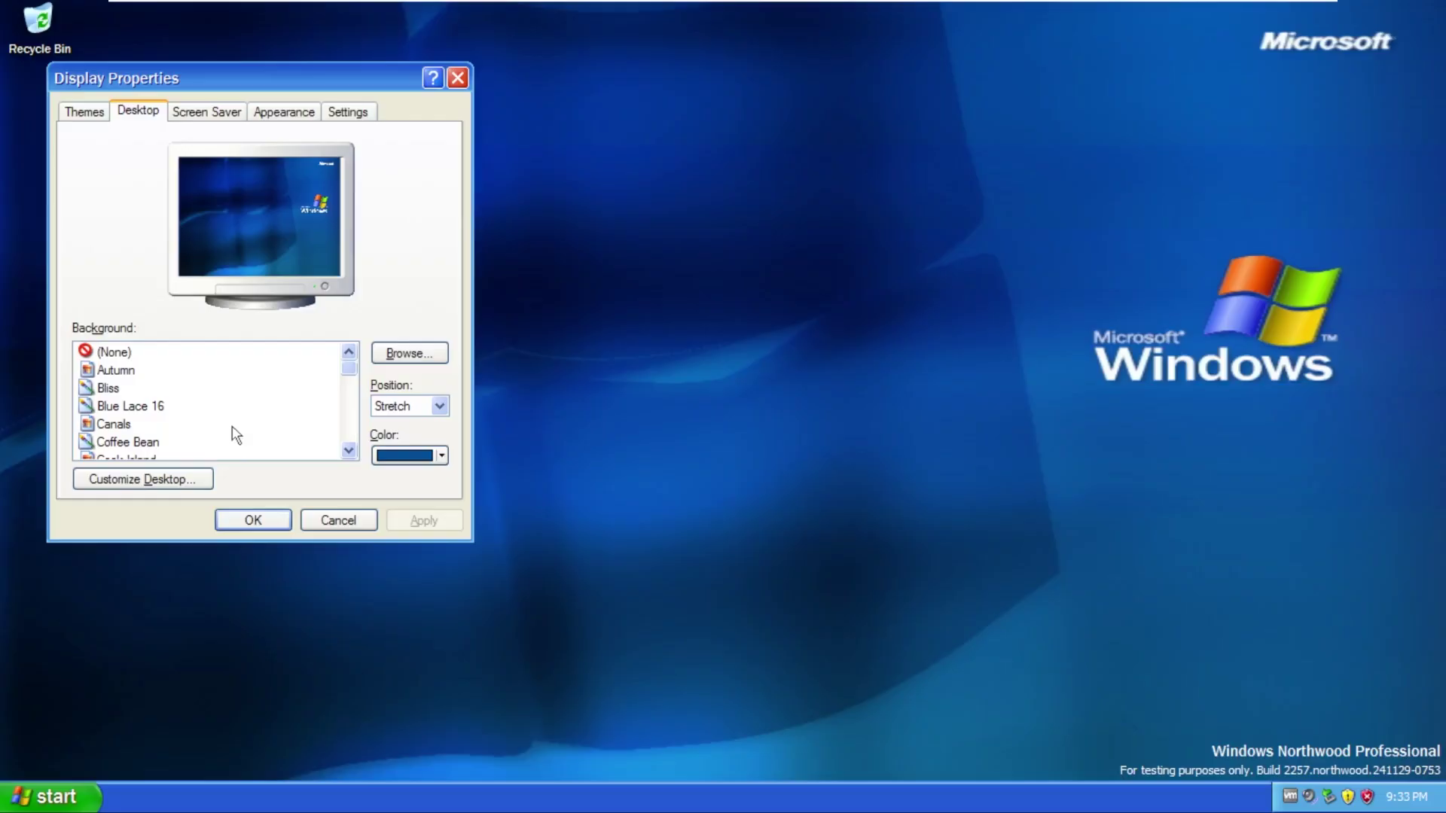
left_click(109, 387)
left_click(418, 406)
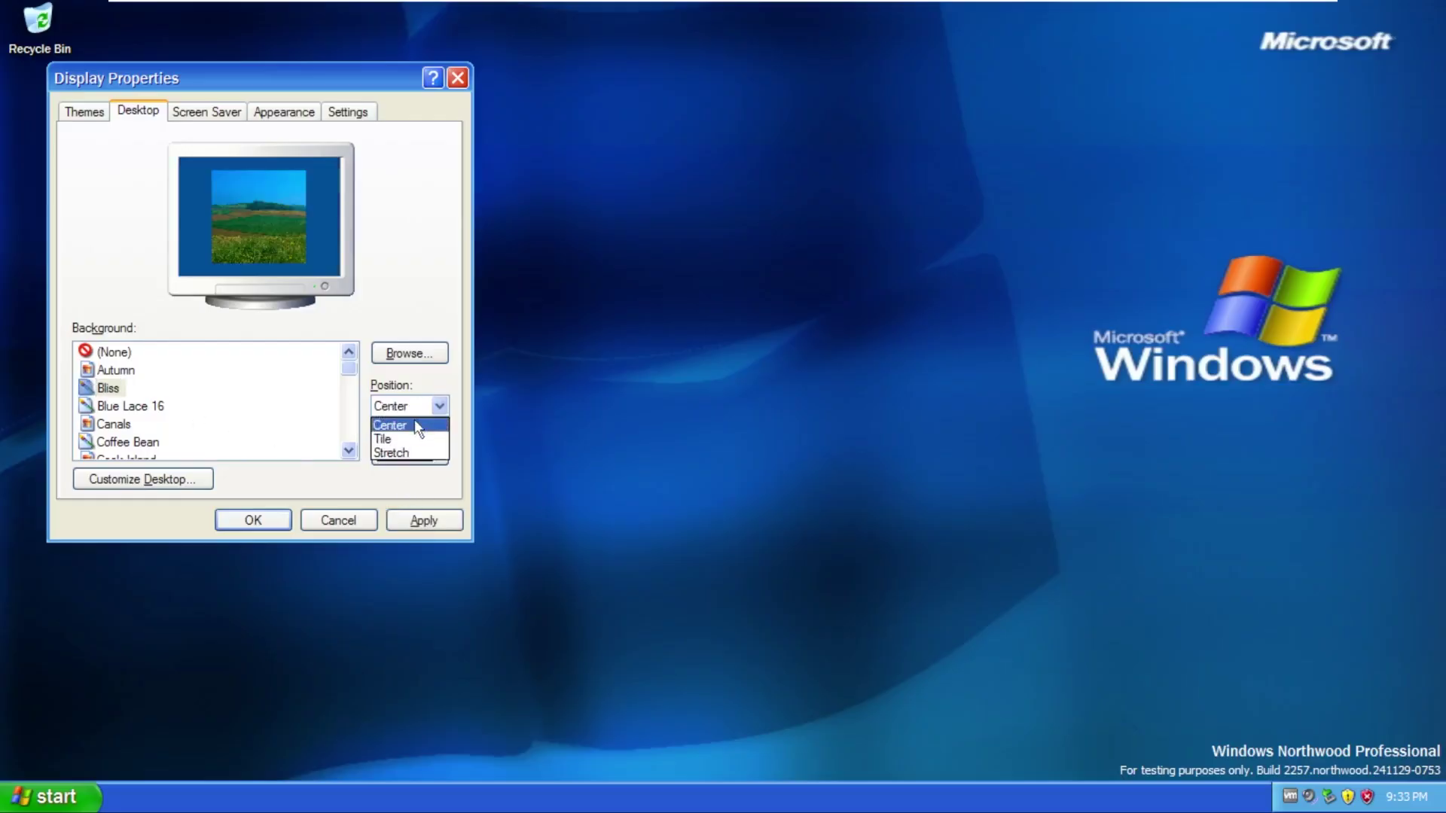
left_click(413, 439)
left_click(439, 406)
left_click(410, 451)
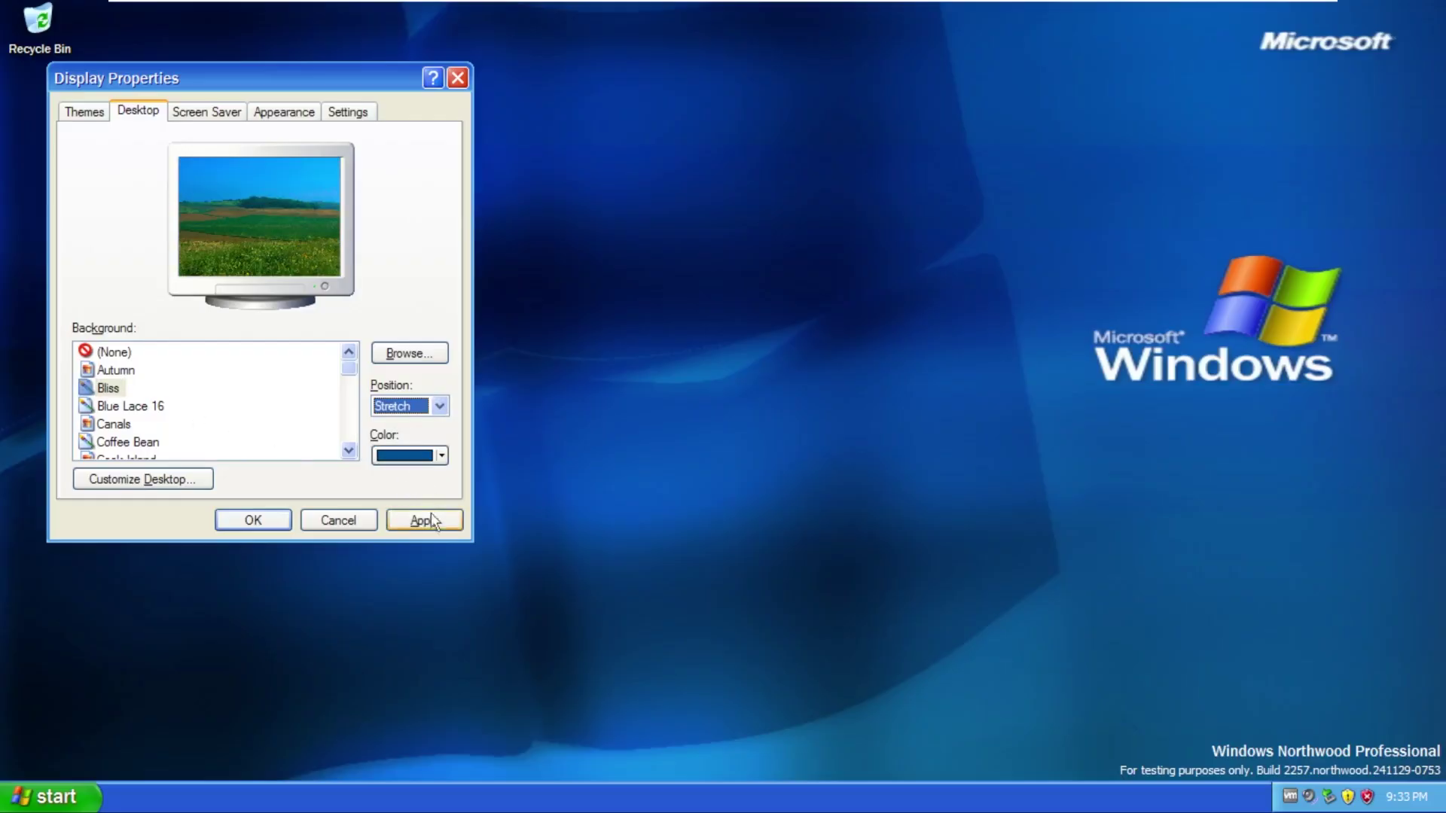
left_click(431, 520)
left_click(457, 78)
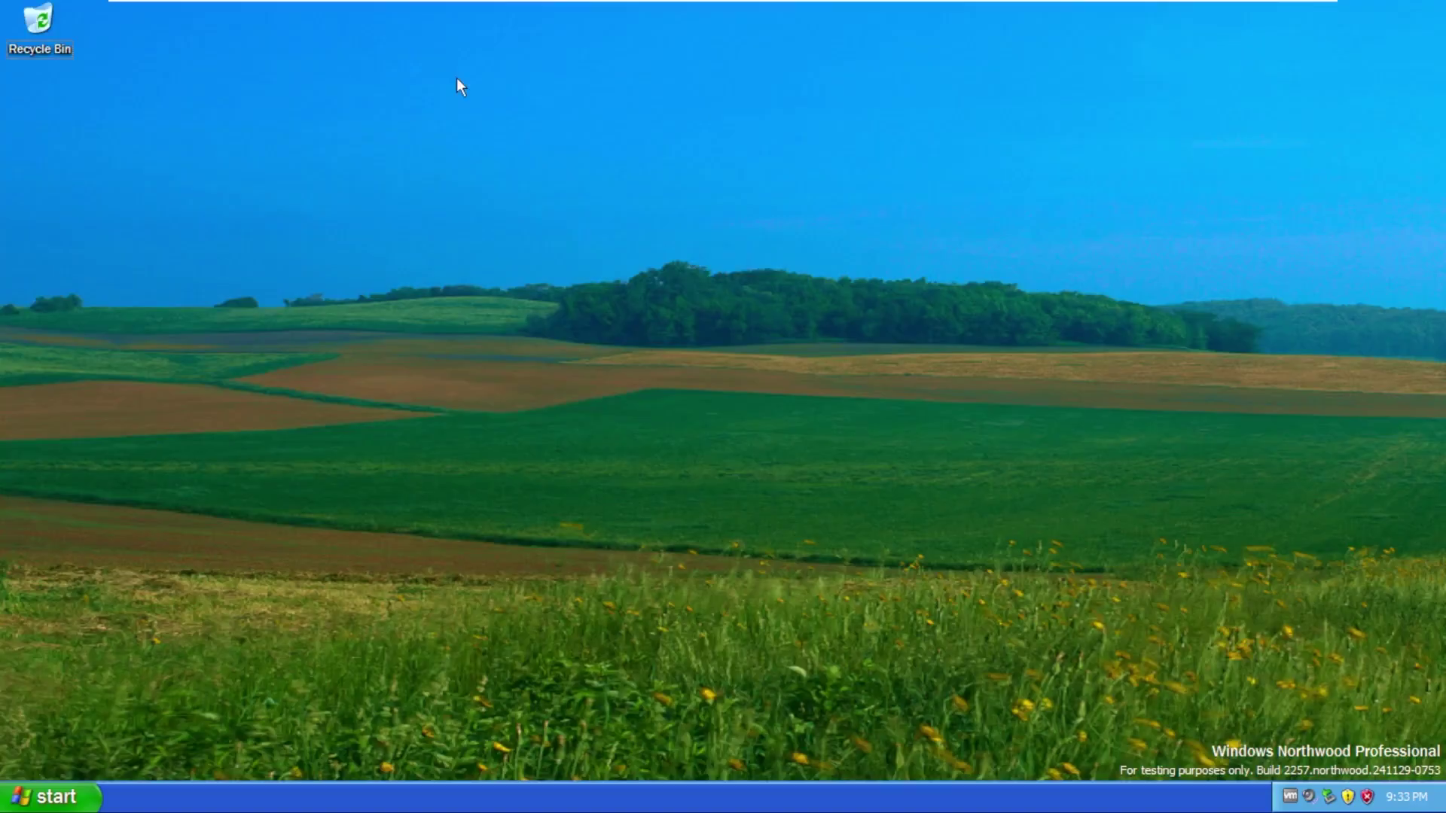